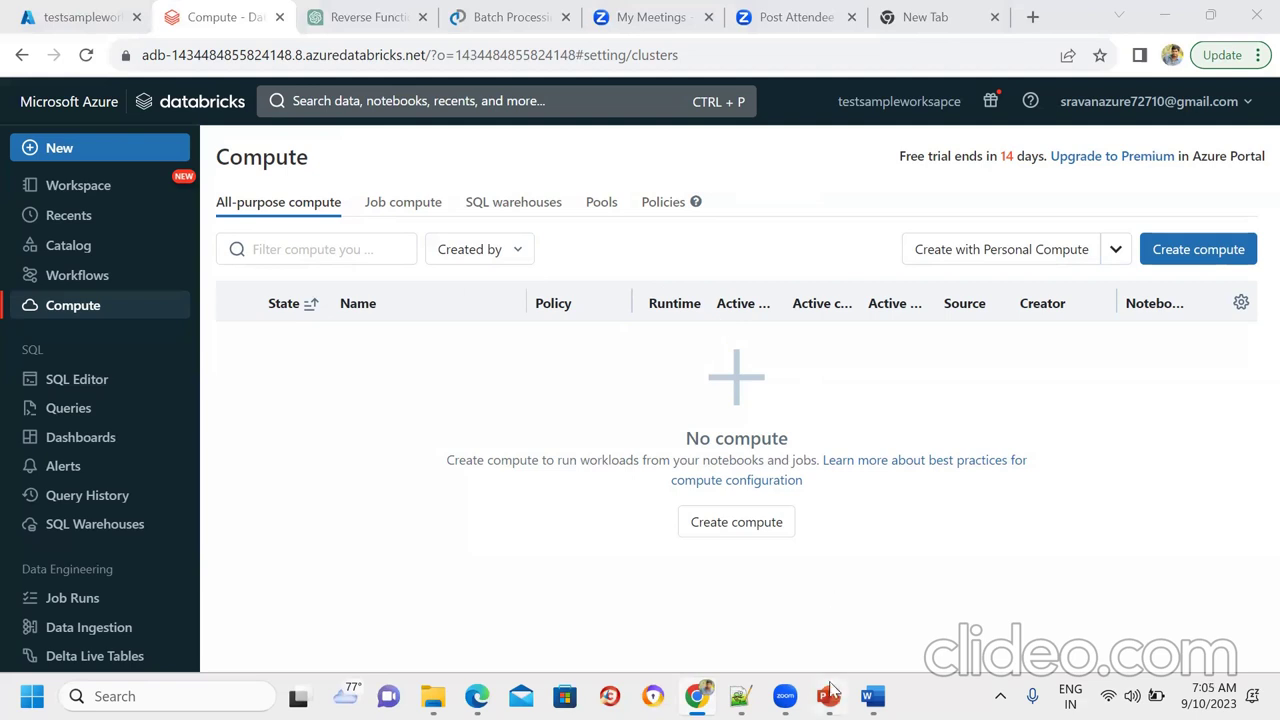
Step: Switch to PowerPoint to view the Azure Databricks key features slide and return to the Databricks Compute page
{"action": "left_click", "coordinate": [829, 696]}
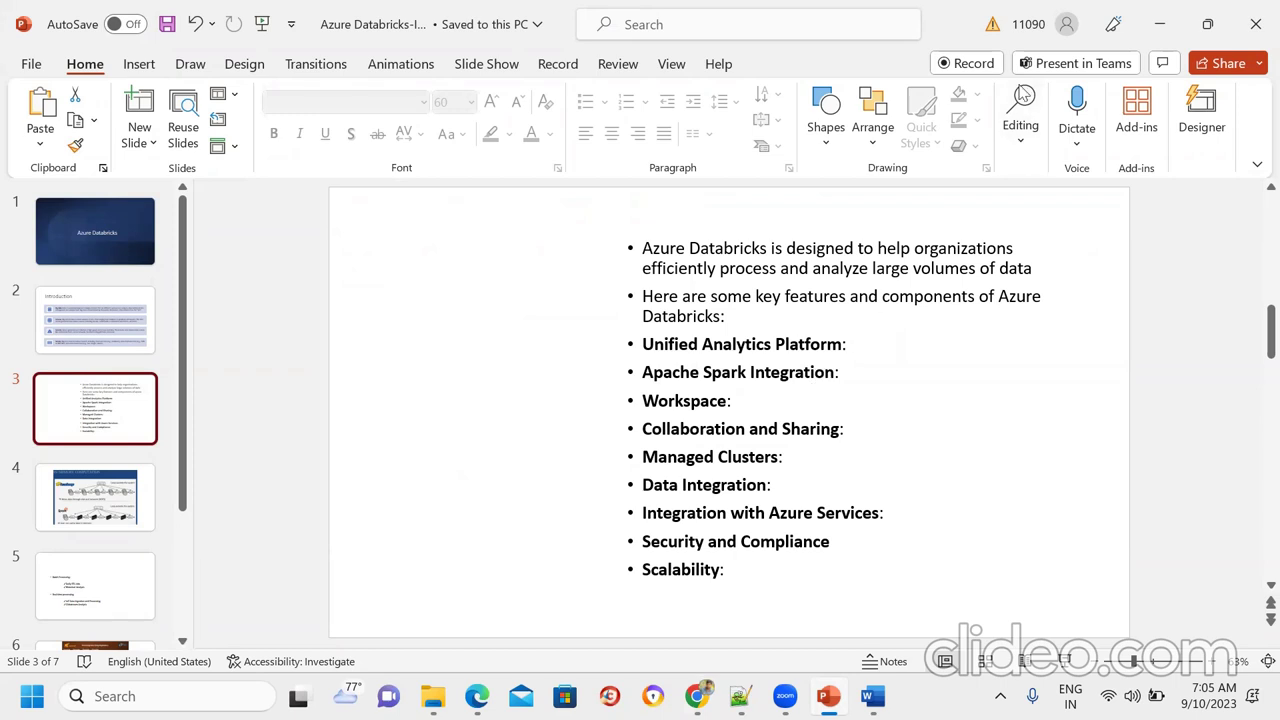
{"action": "left_click", "coordinate": [1160, 26]}
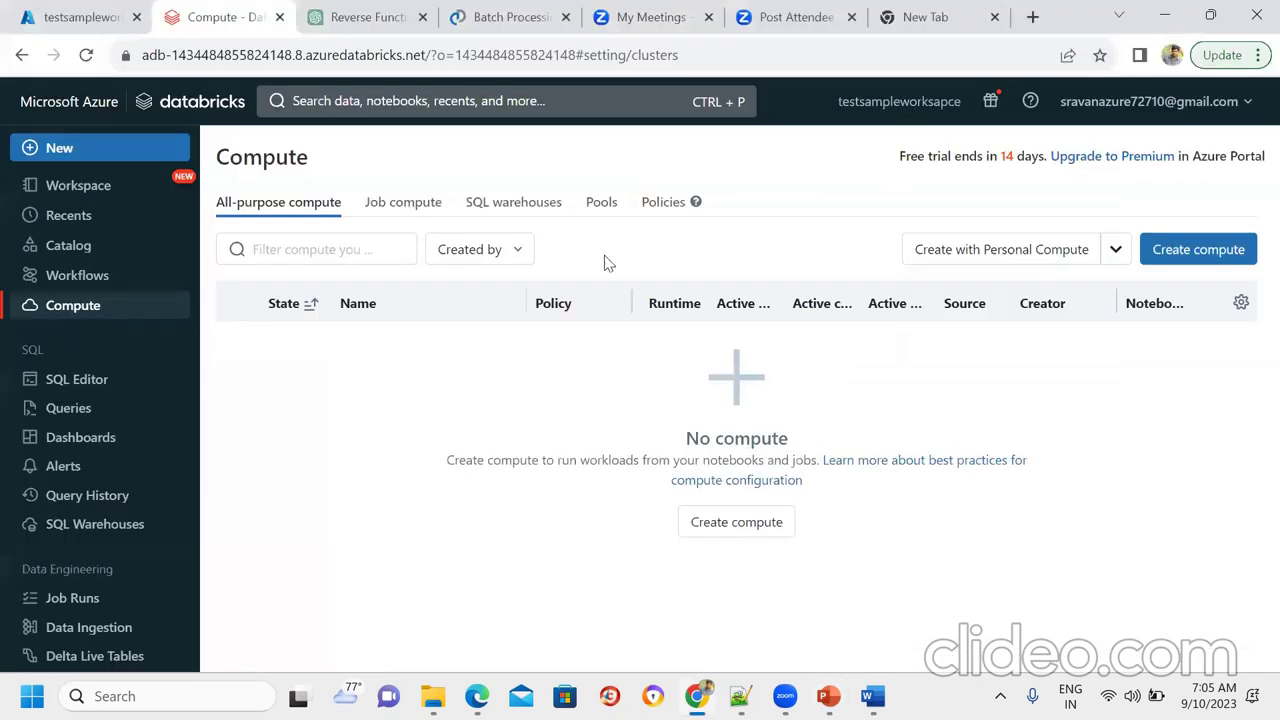
{"action": "left_click", "coordinate": [310, 304]}
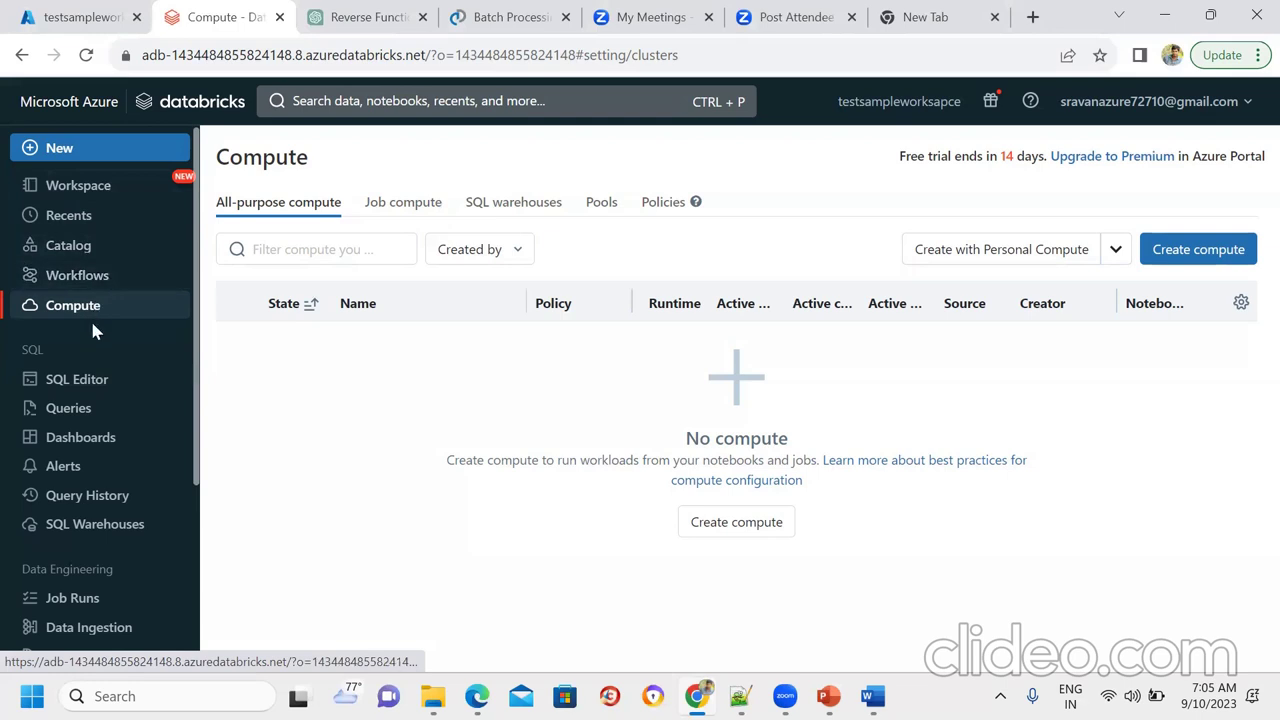
Step: Open the workspace browser and expand the Workspace folder together with its Users and Shared folders
{"action": "left_click", "coordinate": [87, 200]}
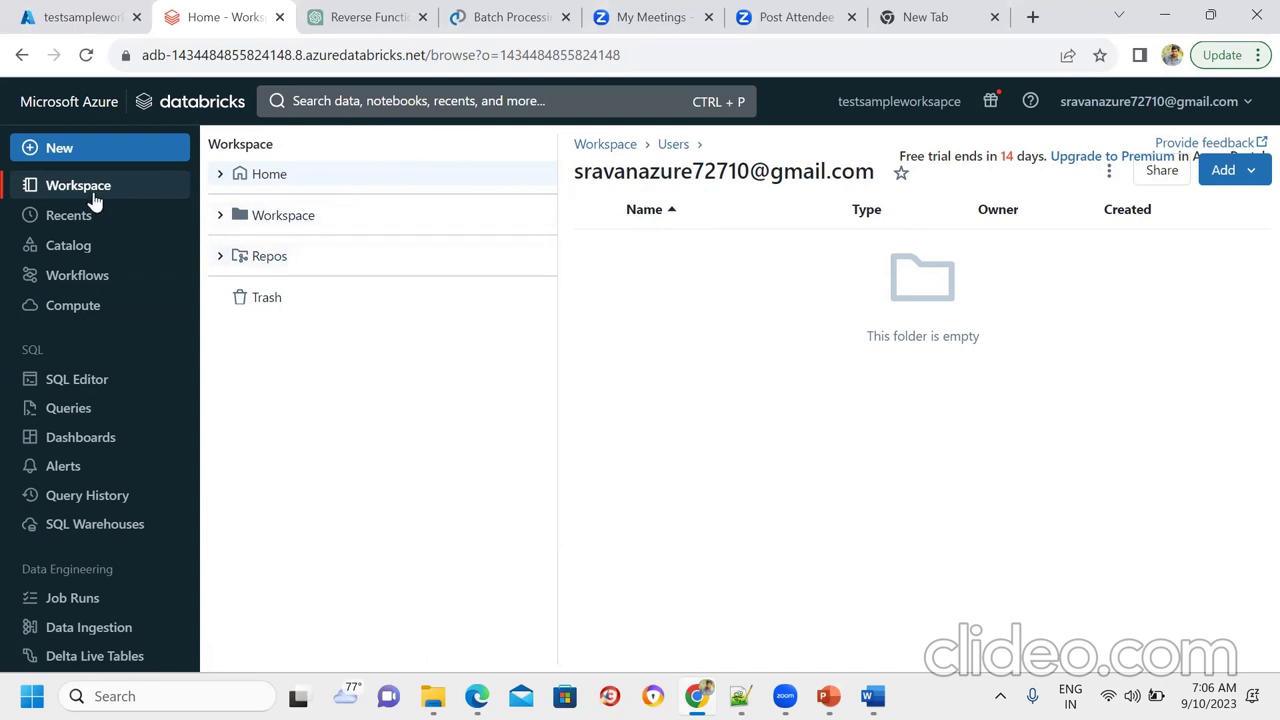
{"action": "left_click", "coordinate": [220, 218]}
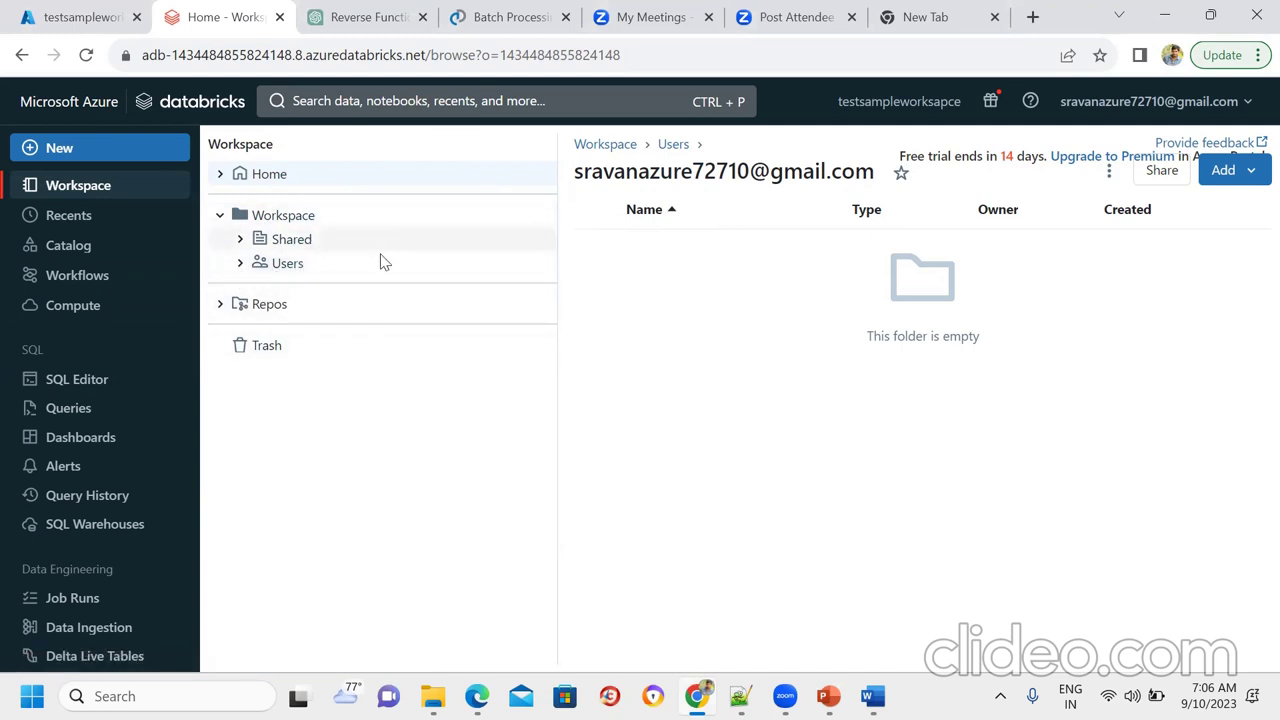
{"action": "left_click", "coordinate": [240, 264]}
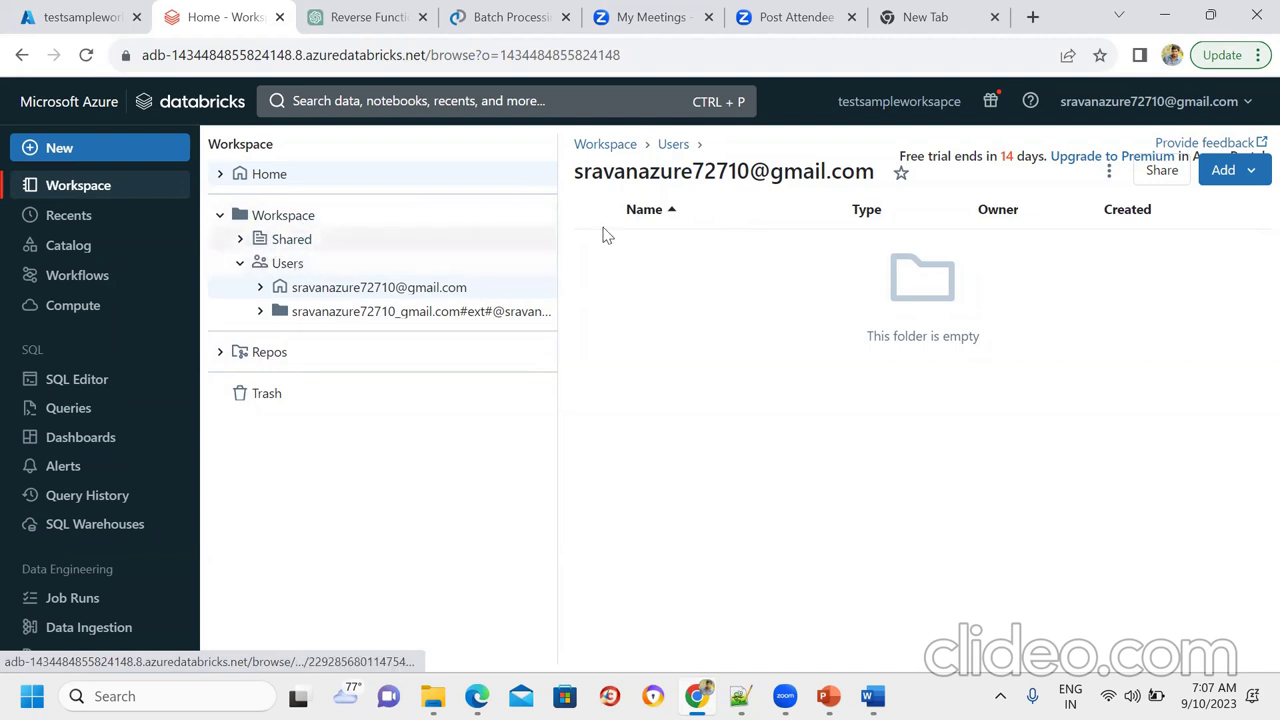
{"action": "left_click", "coordinate": [239, 240]}
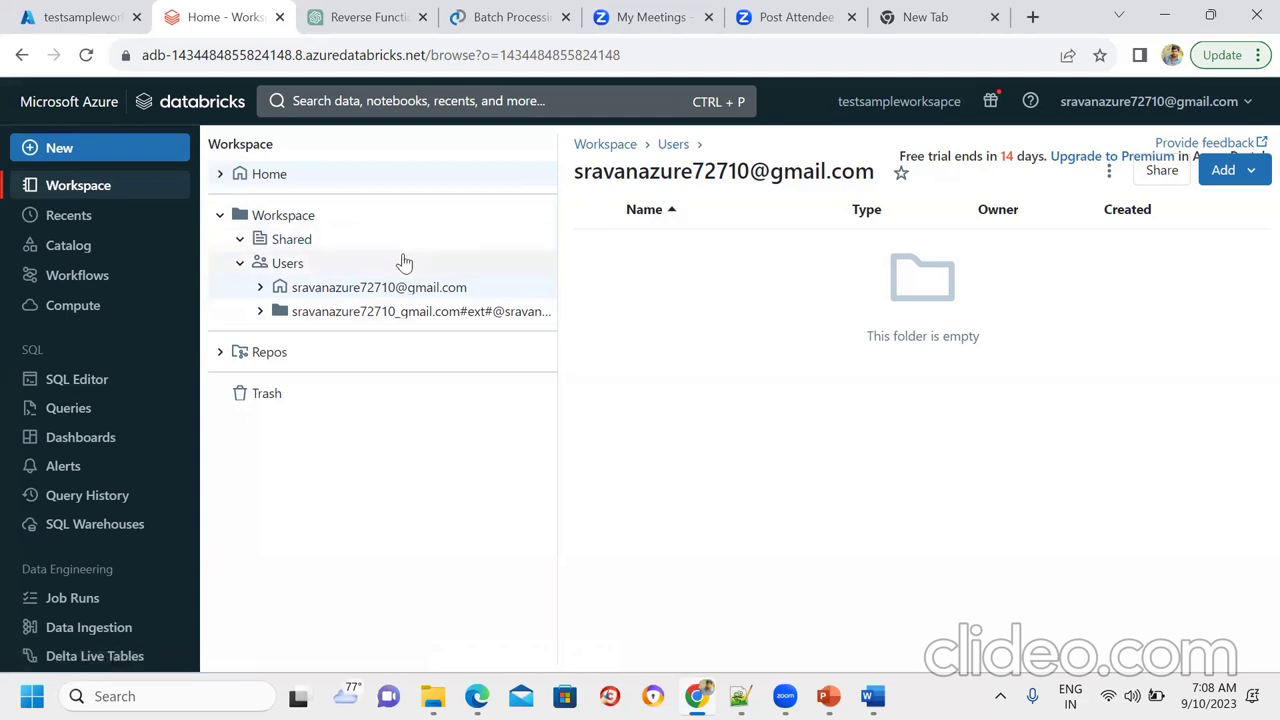
Step: Open the Compute page and go over it alongside the key features slide in PowerPoint, ending back in Databricks
{"action": "left_click", "coordinate": [84, 312]}
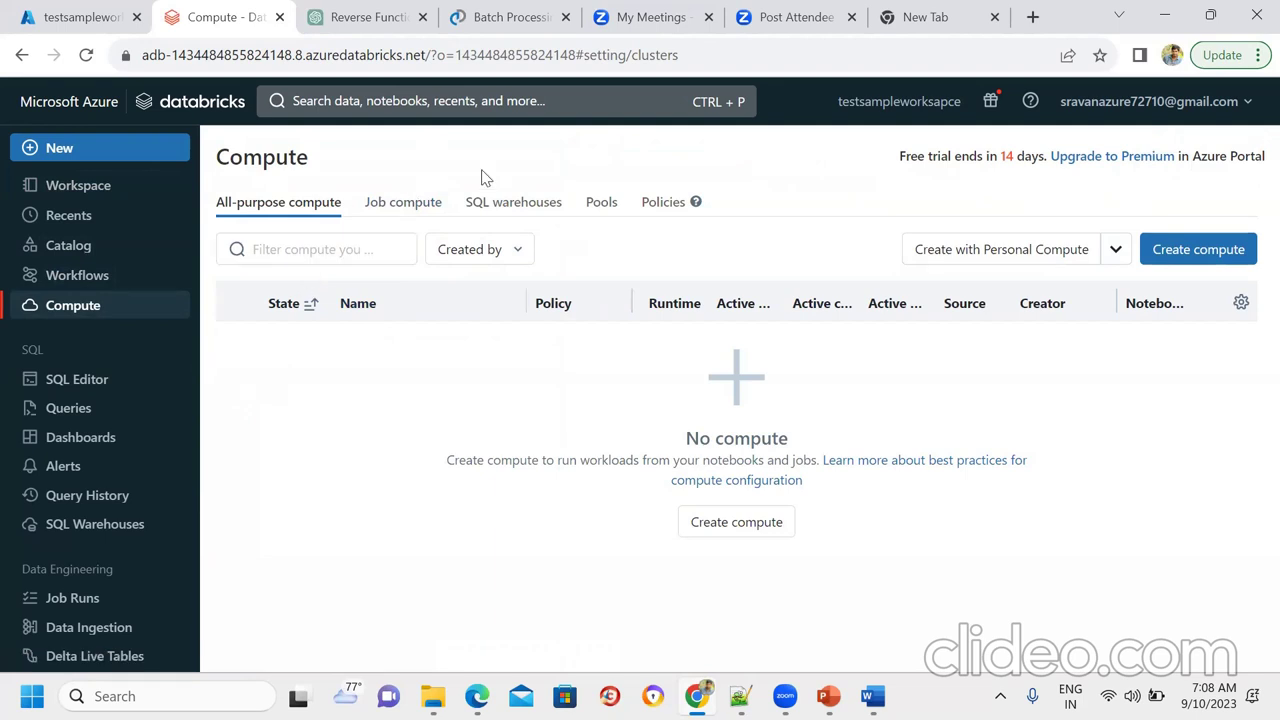
{"action": "key", "text": "alt+Tab"}
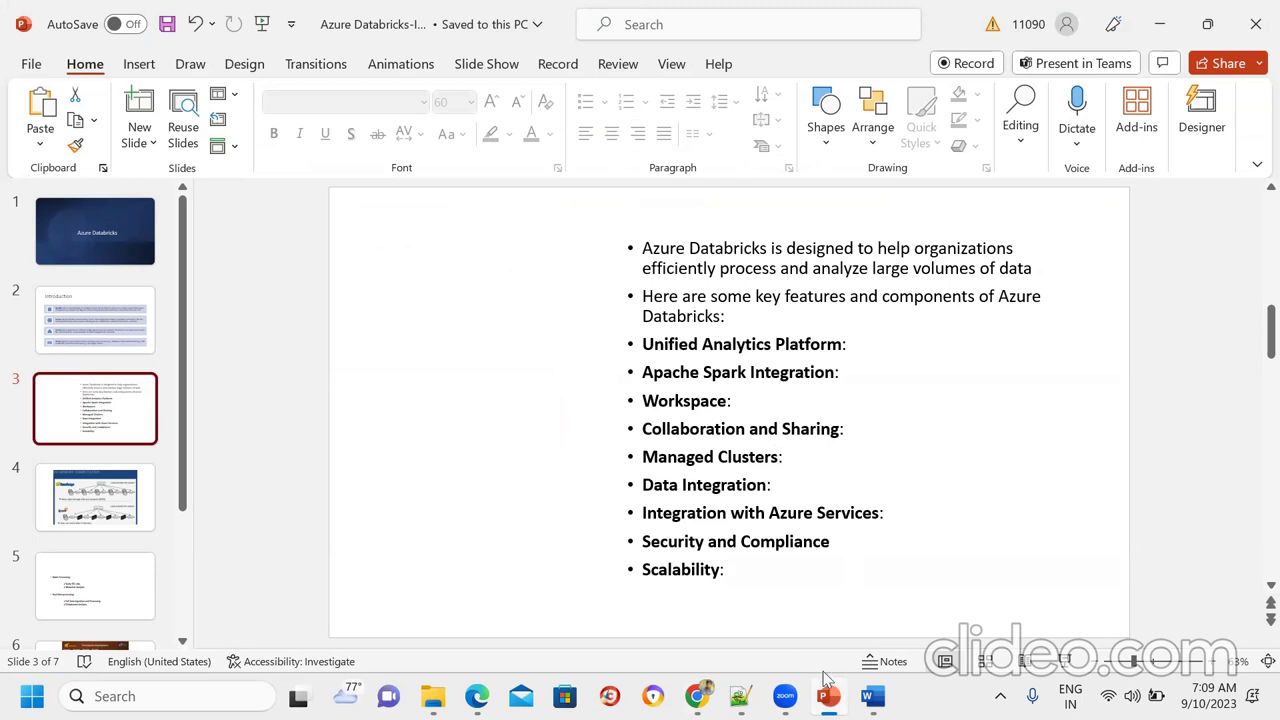
{"action": "key", "text": "alt+Tab"}
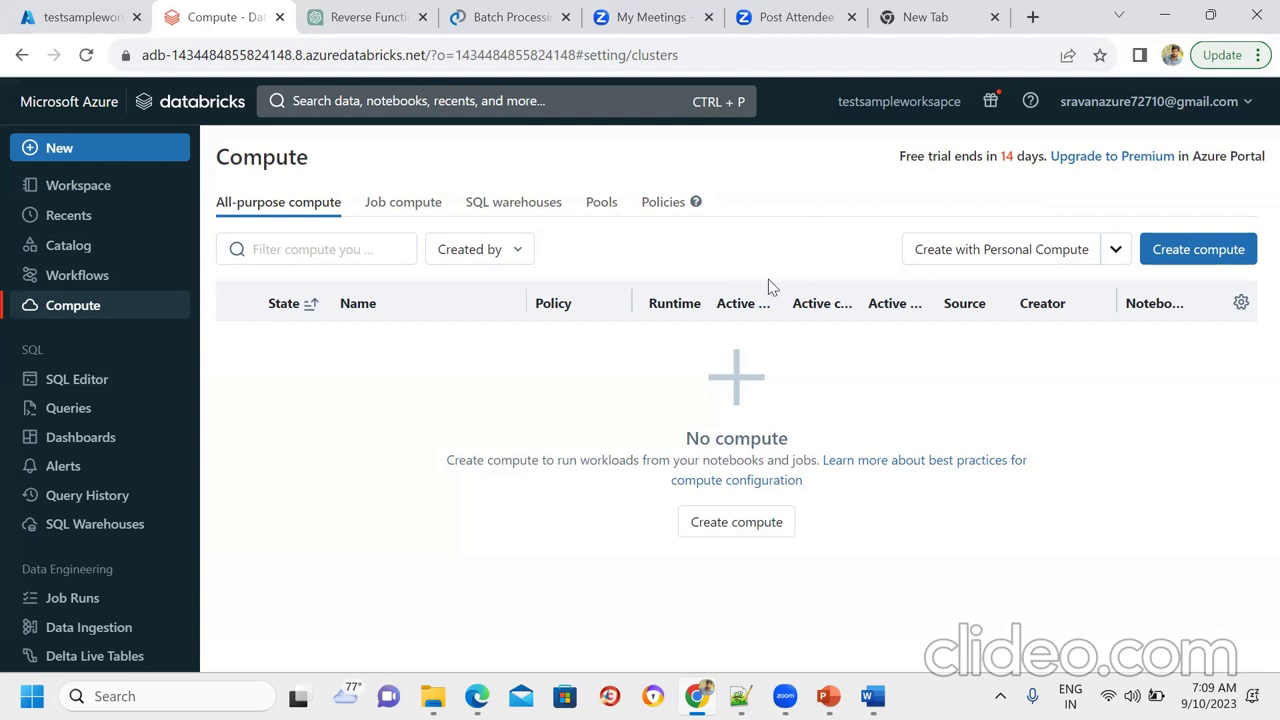
{"action": "left_click", "coordinate": [828, 696]}
{"action": "left_click", "coordinate": [828, 696]}
{"action": "left_click", "coordinate": [830, 694]}
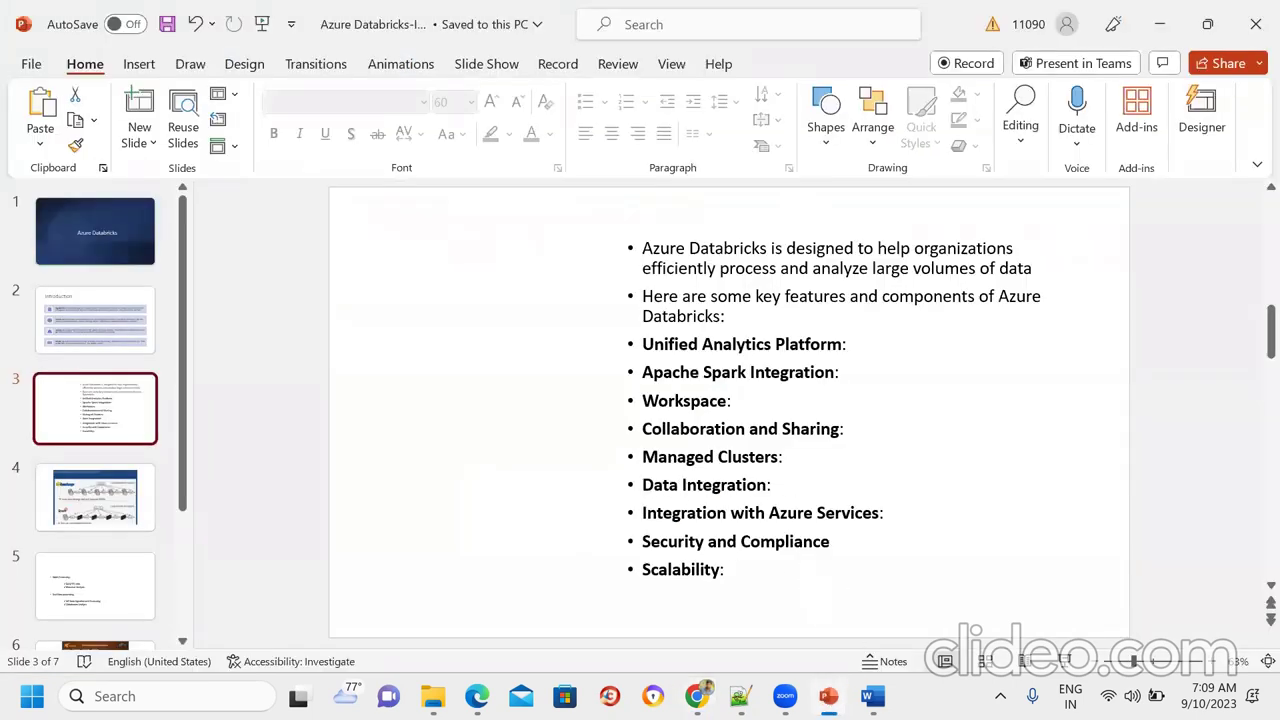
{"action": "left_click", "coordinate": [829, 696]}
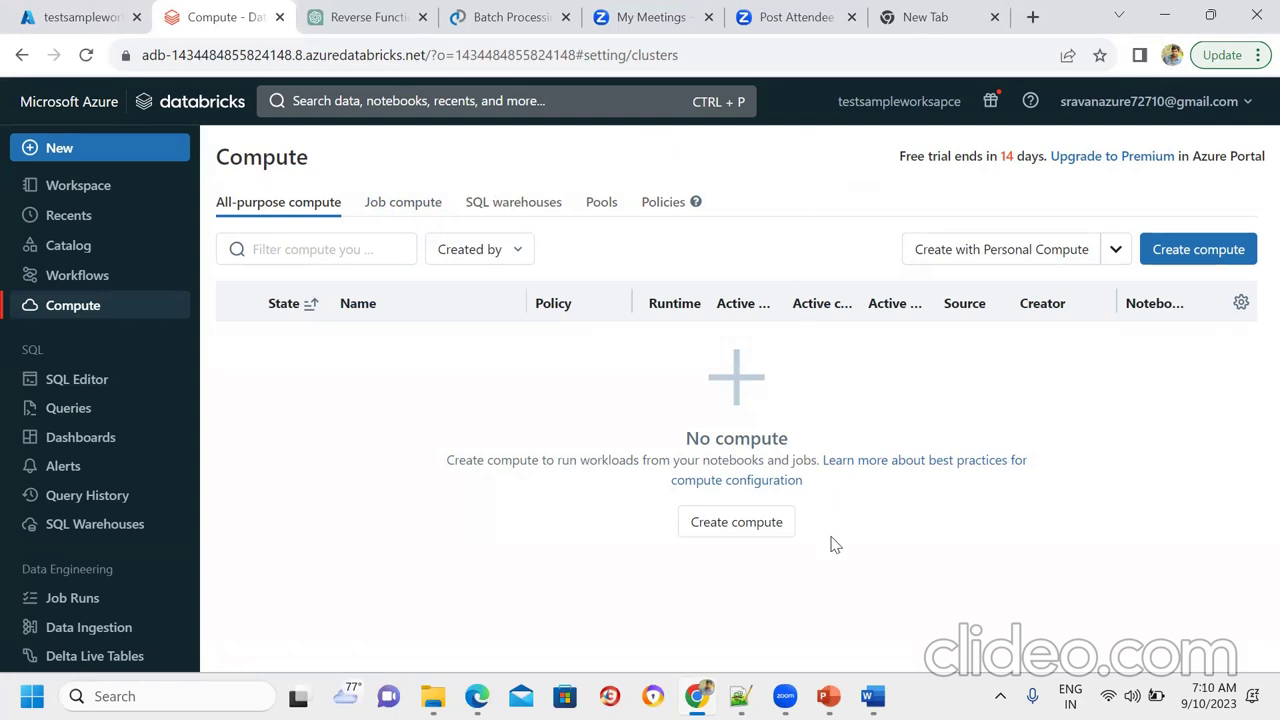
{"action": "key", "text": "alt+Tab"}
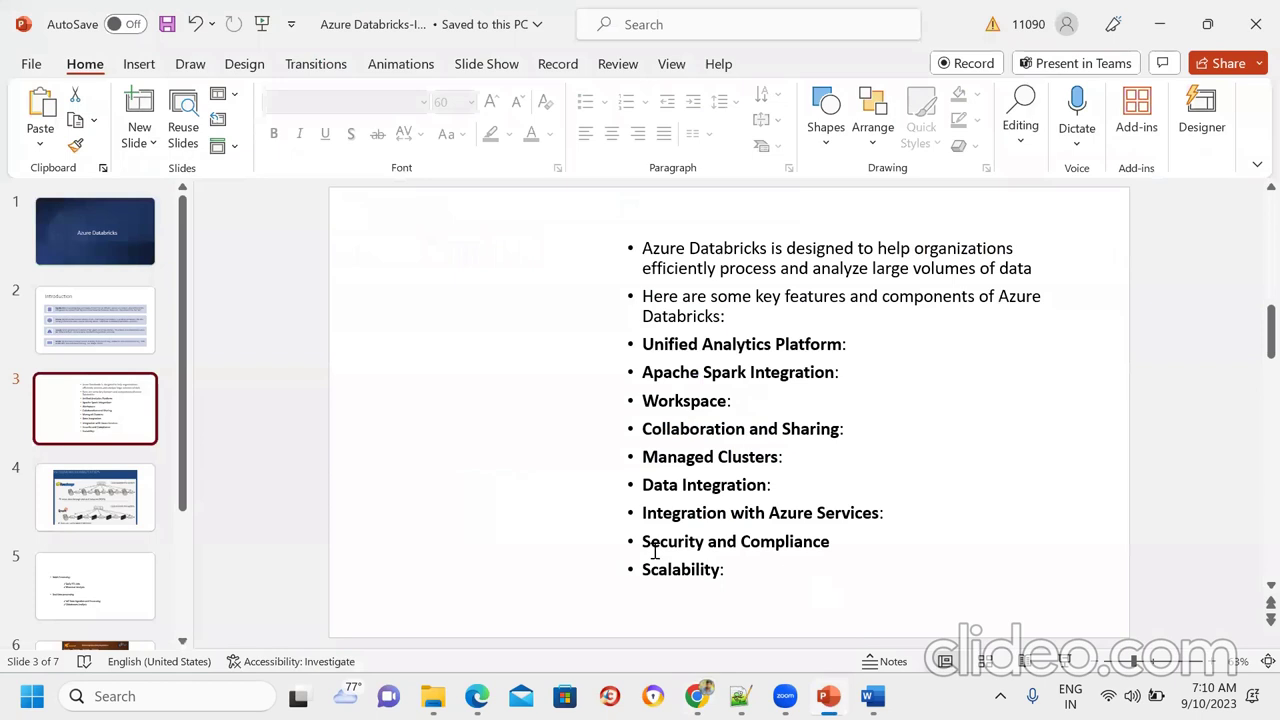
{"action": "left_click", "coordinate": [826, 694]}
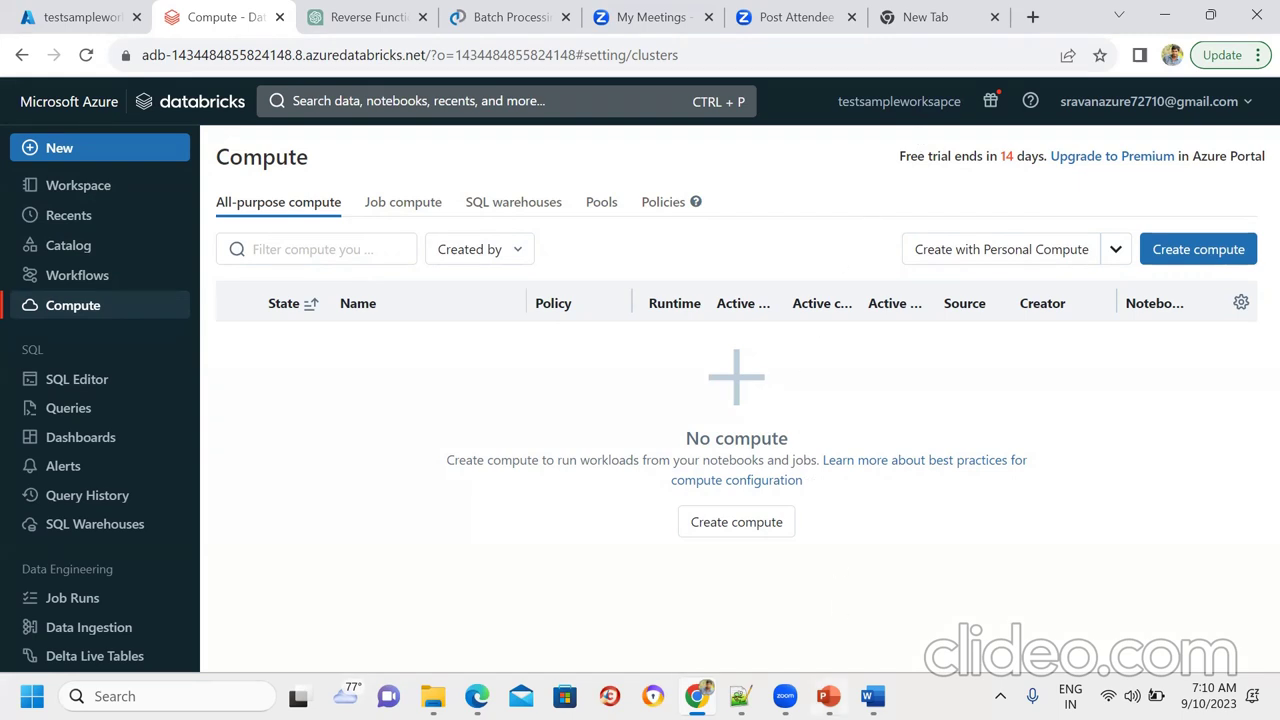
{"action": "key", "text": "alt+Tab"}
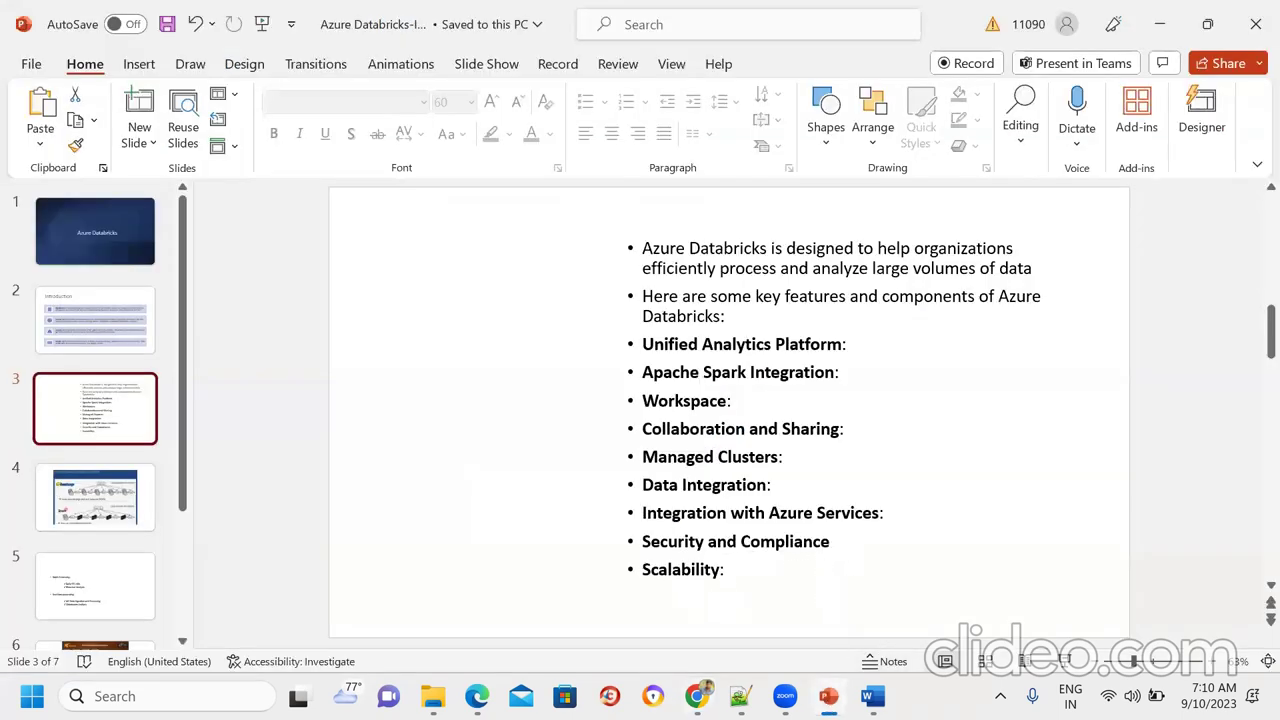
{"action": "left_click", "coordinate": [829, 696]}
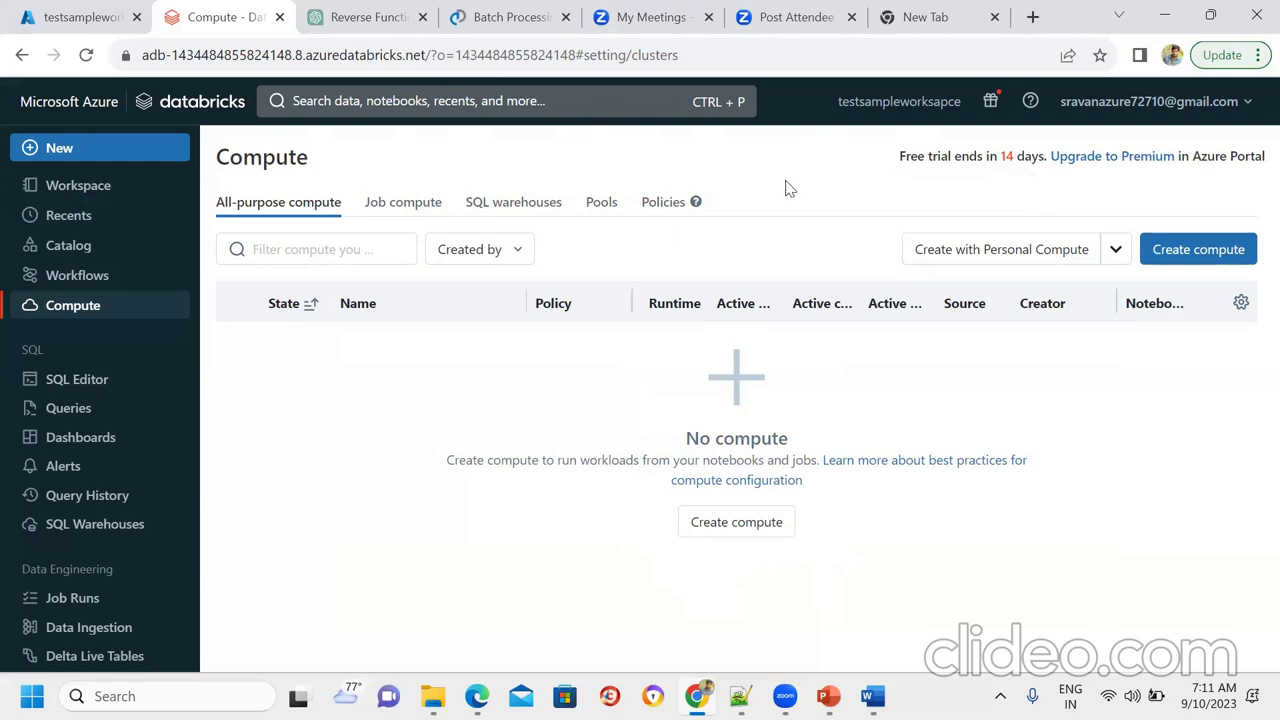
{"action": "left_click", "coordinate": [828, 696]}
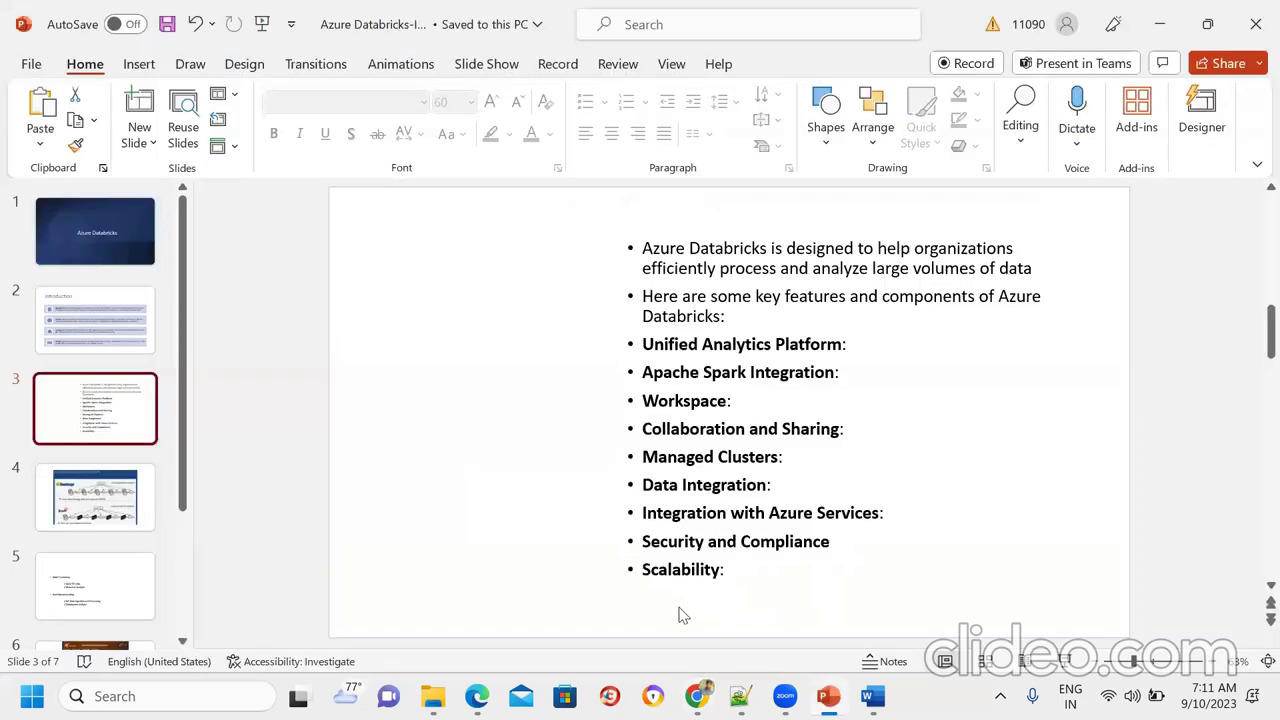
{"action": "left_click", "coordinate": [828, 696]}
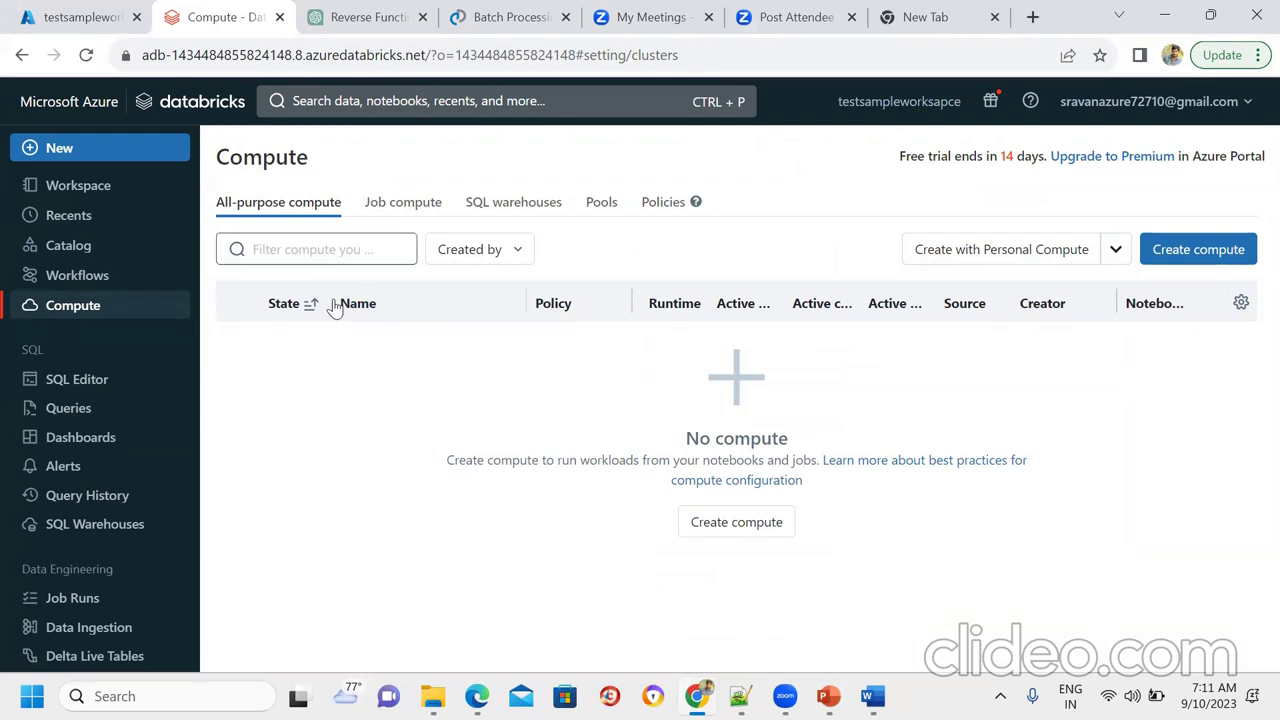
Step: Start creating a new compute cluster and examine its minimum and maximum worker settings
{"action": "left_click", "coordinate": [1163, 250]}
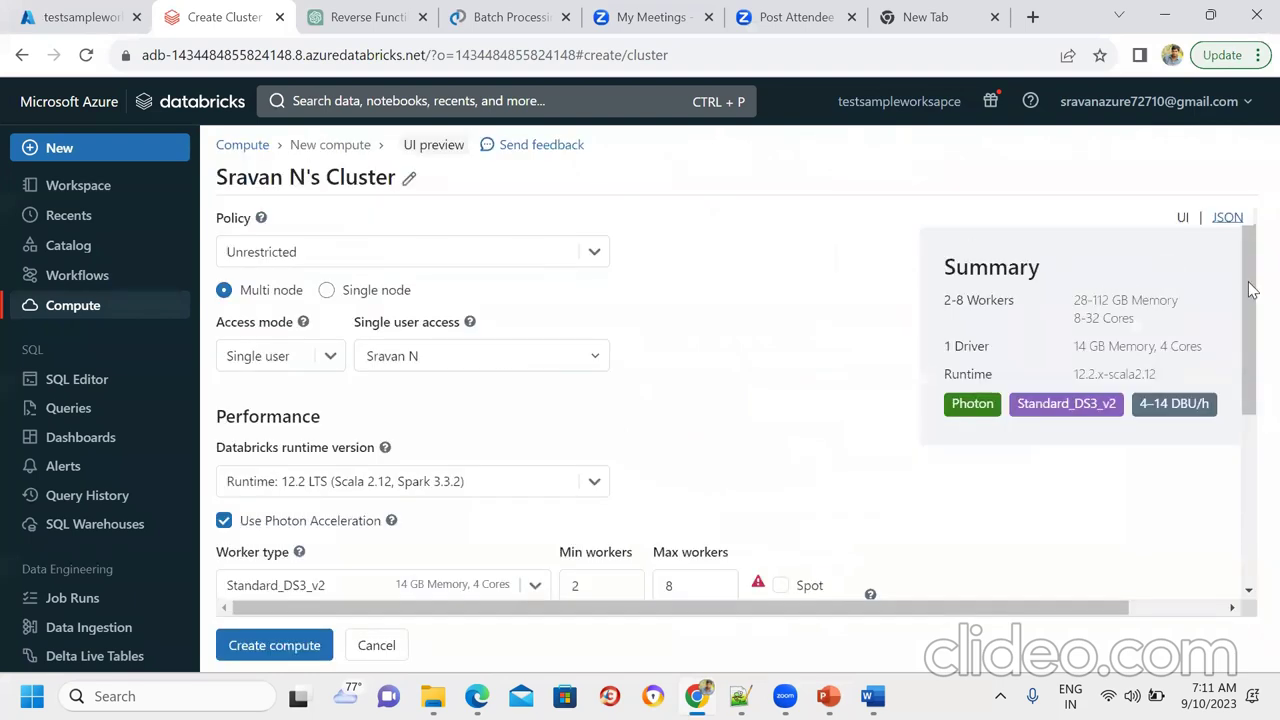
{"action": "left_click_drag", "start_coordinate": [1250, 365], "coordinate": [1250, 520]}
{"action": "left_click", "coordinate": [589, 257]}
{"action": "left_click", "coordinate": [683, 258]}
{"action": "left_click", "coordinate": [580, 255]}
{"action": "left_click", "coordinate": [680, 258]}
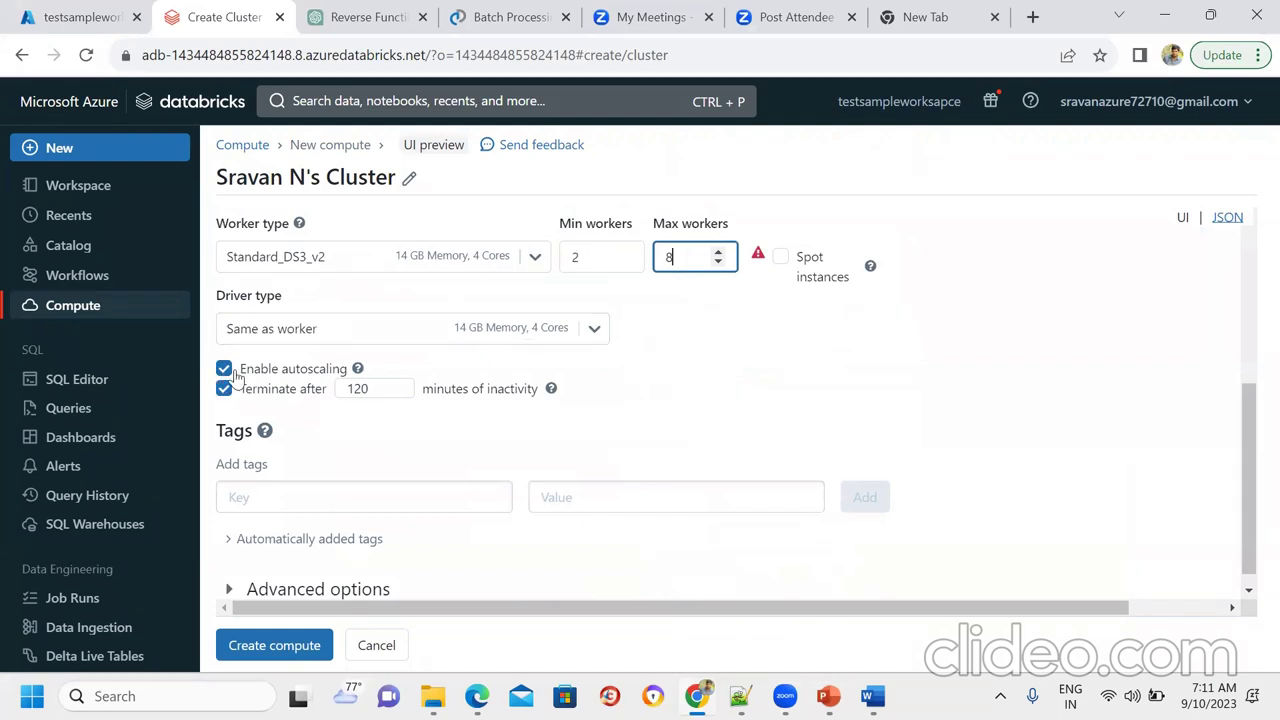
Step: Check the key features slide in PowerPoint and return to the cluster form to review the worker range used for autoscaling
{"action": "left_click", "coordinate": [828, 696]}
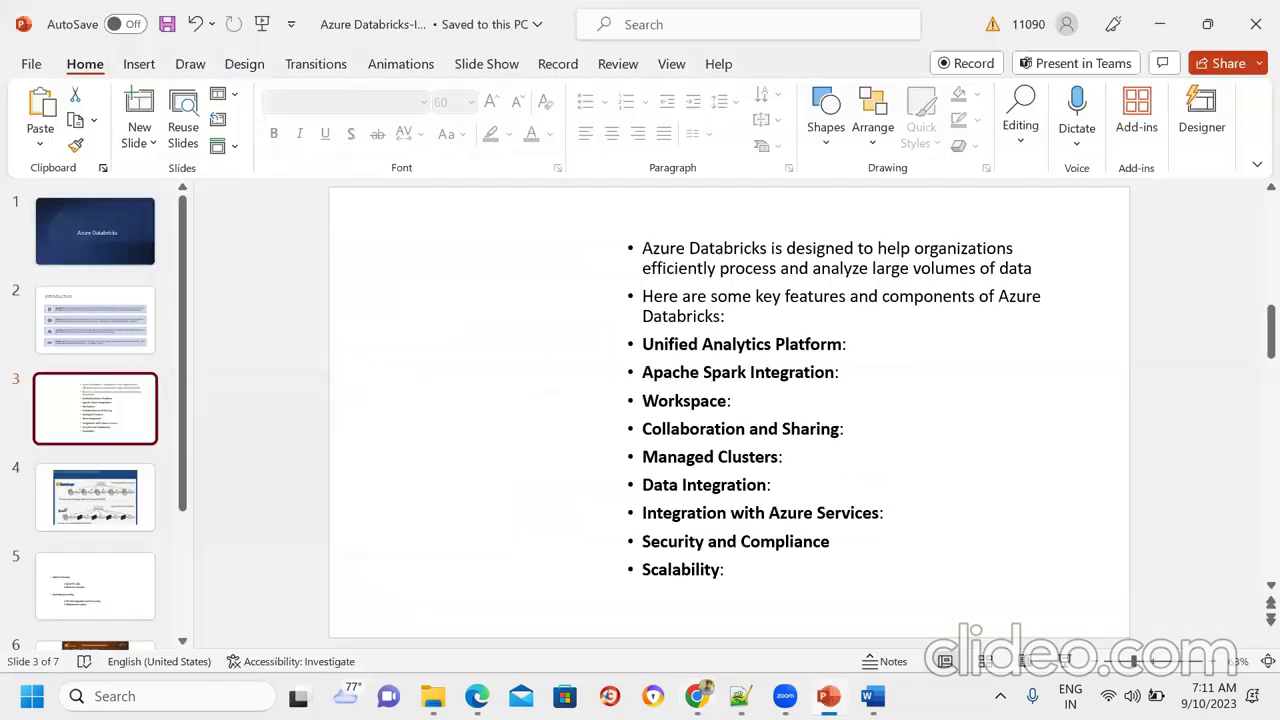
{"action": "left_click", "coordinate": [828, 696]}
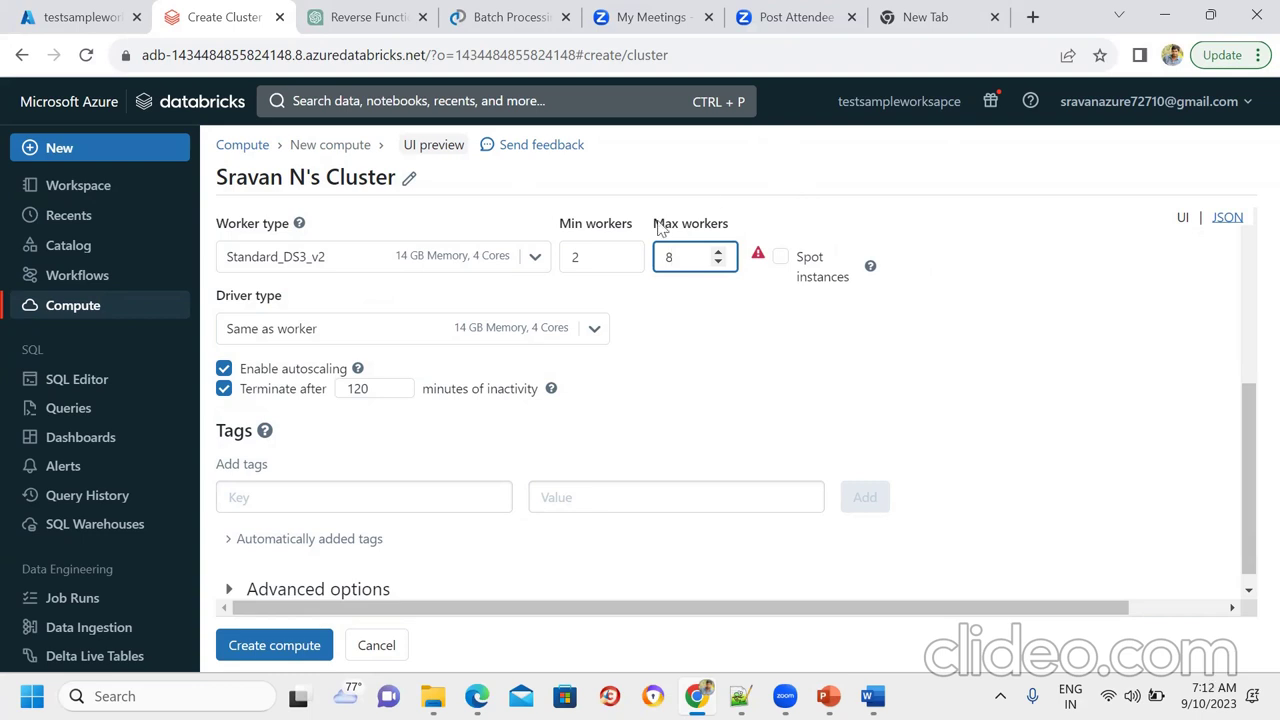
{"action": "left_click", "coordinate": [594, 257]}
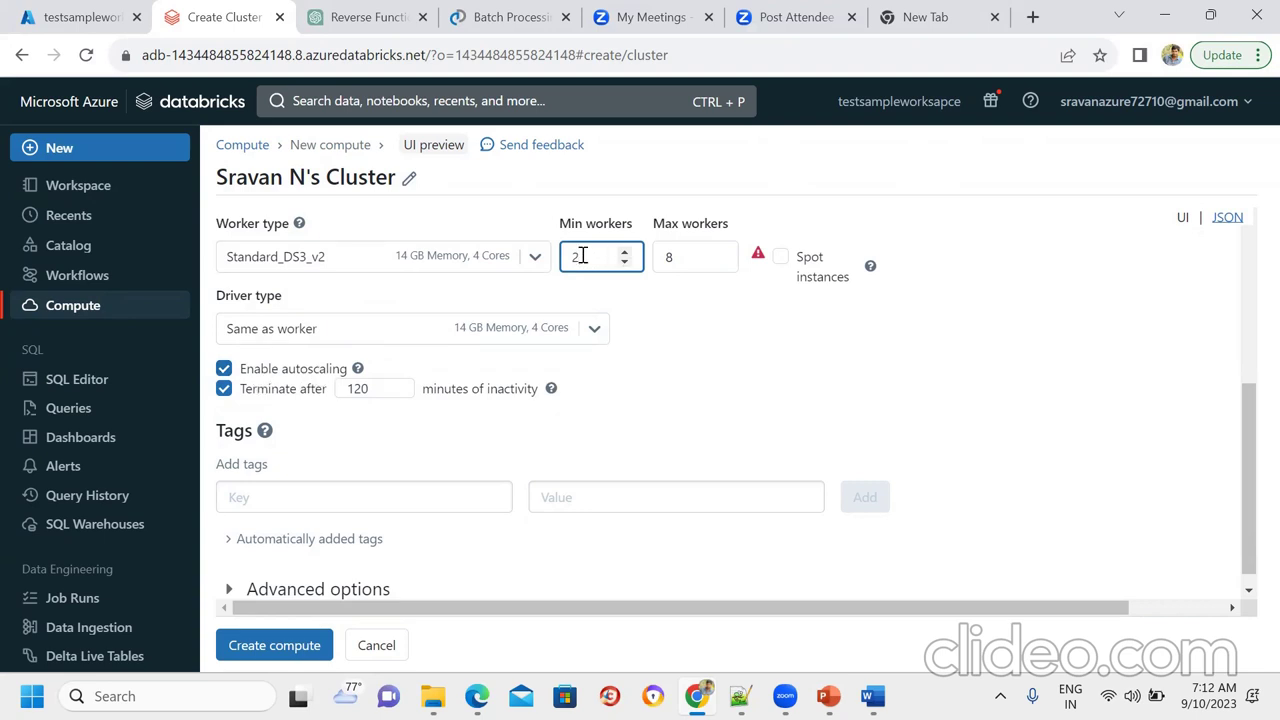
{"action": "left_click", "coordinate": [673, 259]}
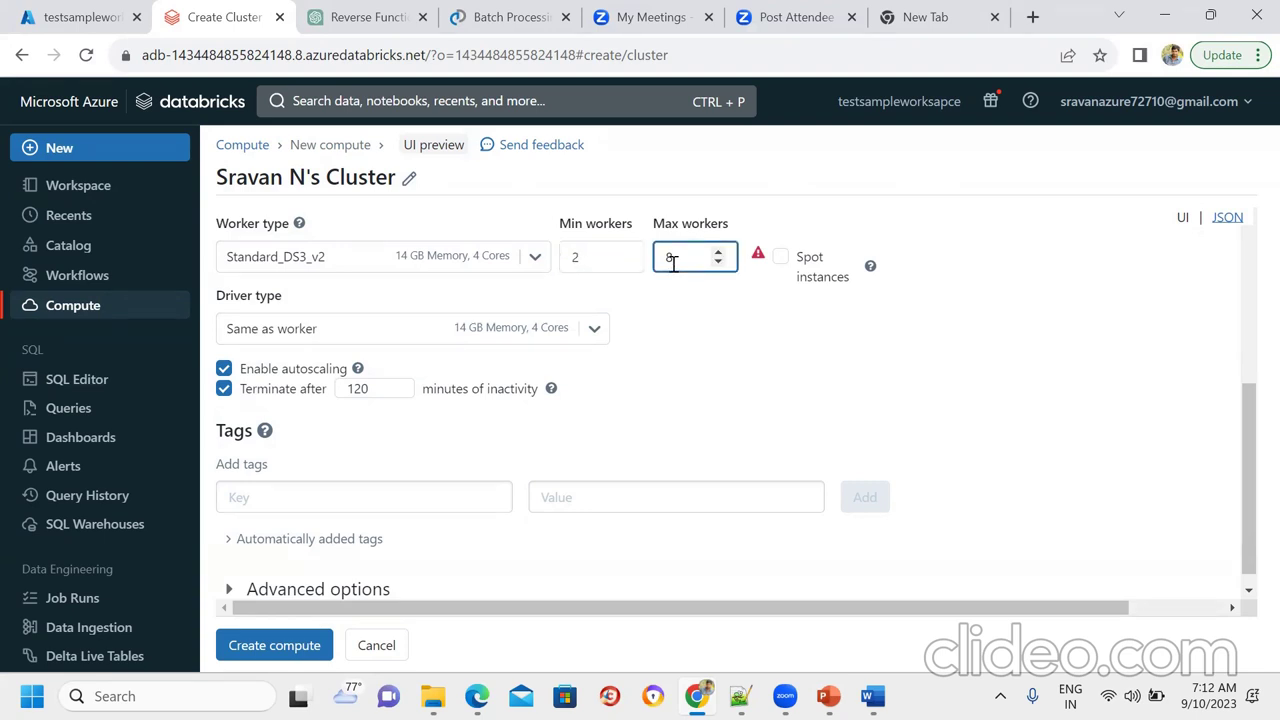
{"action": "left_click", "coordinate": [580, 256]}
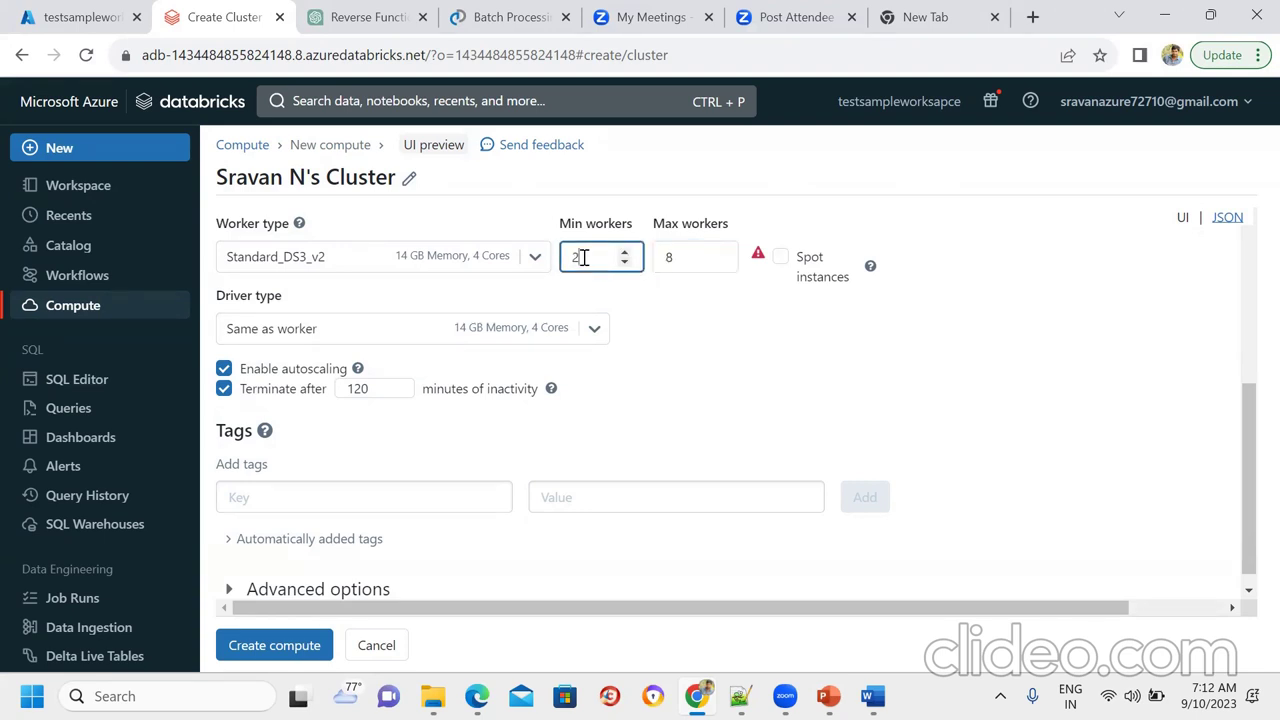
{"action": "left_click", "coordinate": [686, 253]}
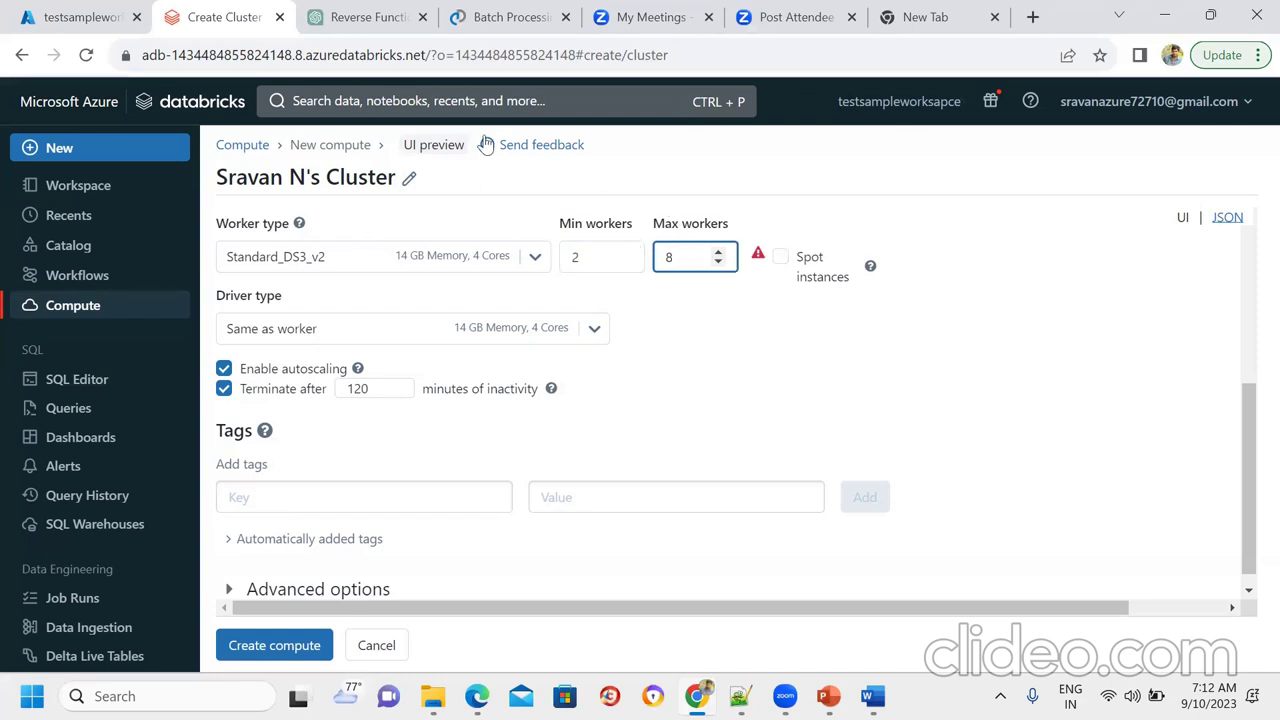
{"action": "left_click", "coordinate": [582, 259]}
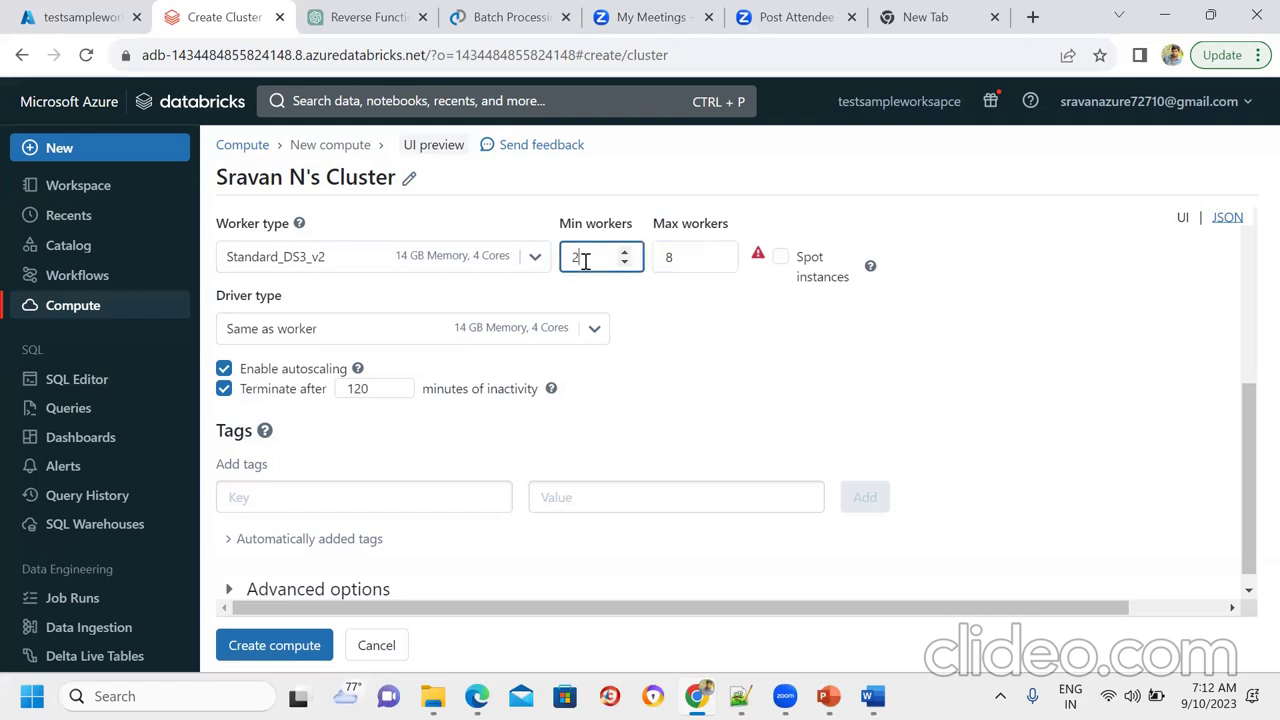
{"action": "left_click", "coordinate": [676, 259]}
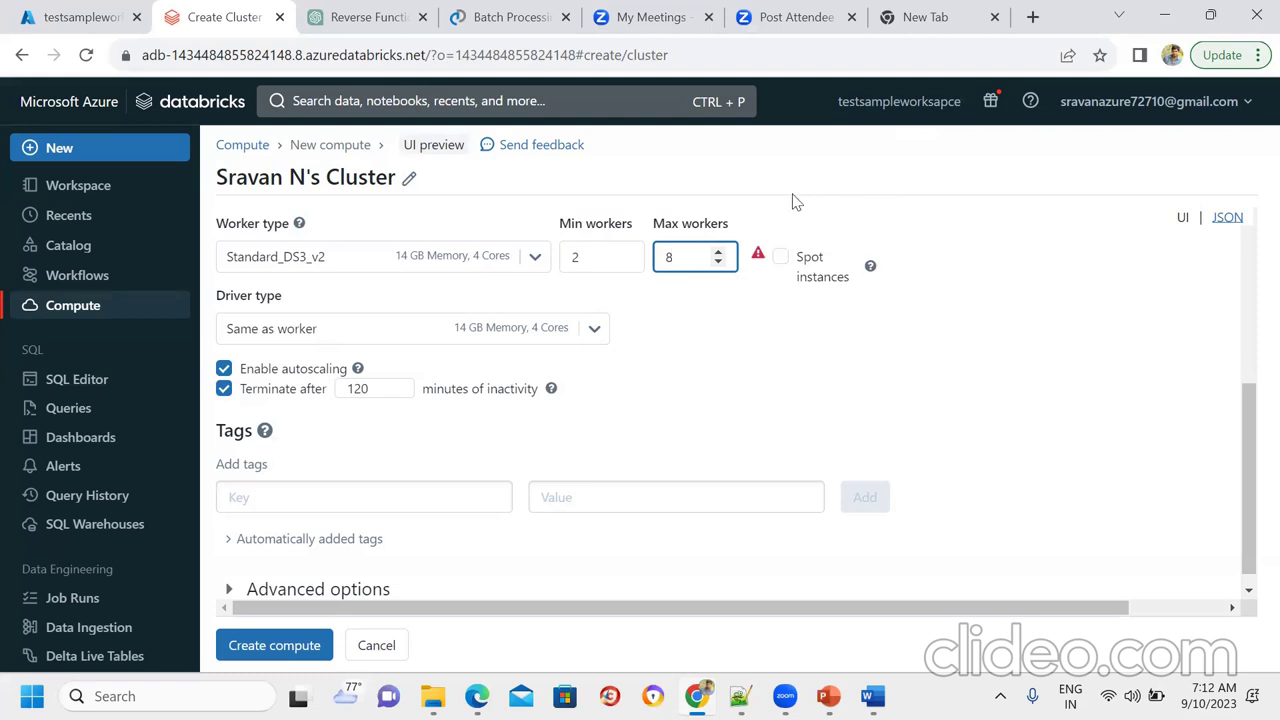
{"action": "left_click", "coordinate": [596, 257]}
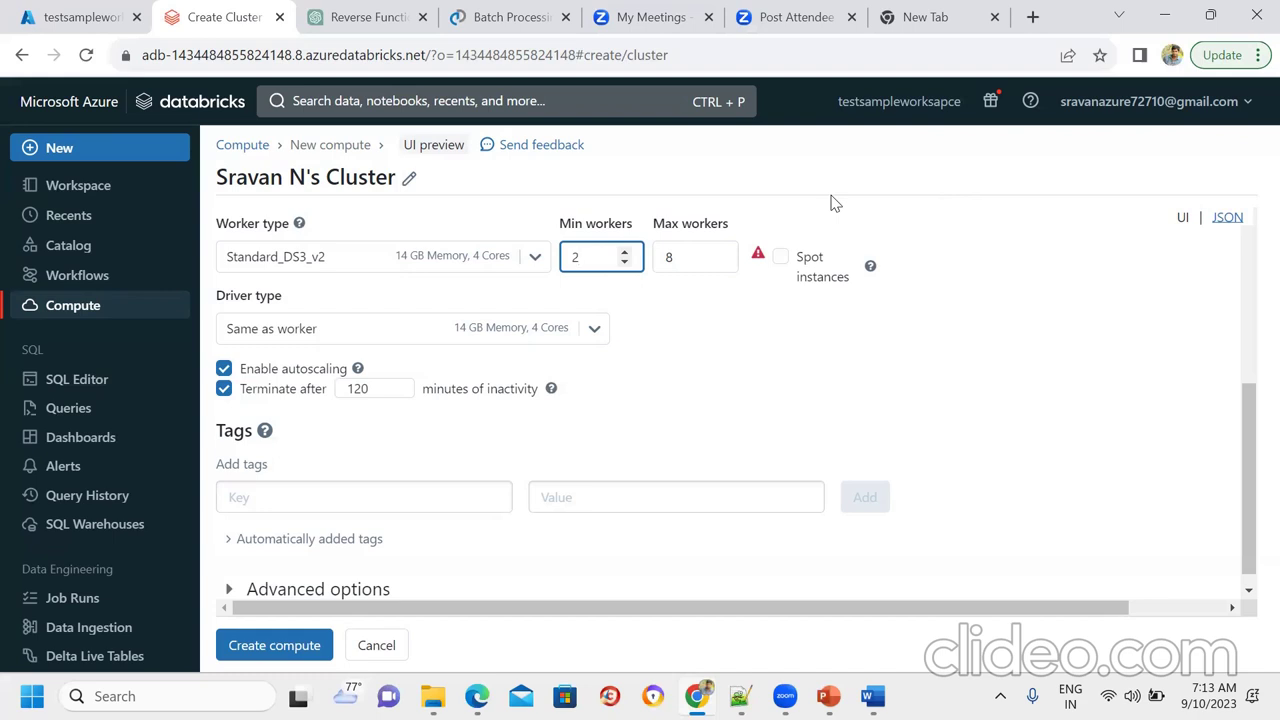
{"action": "left_click", "coordinate": [685, 254]}
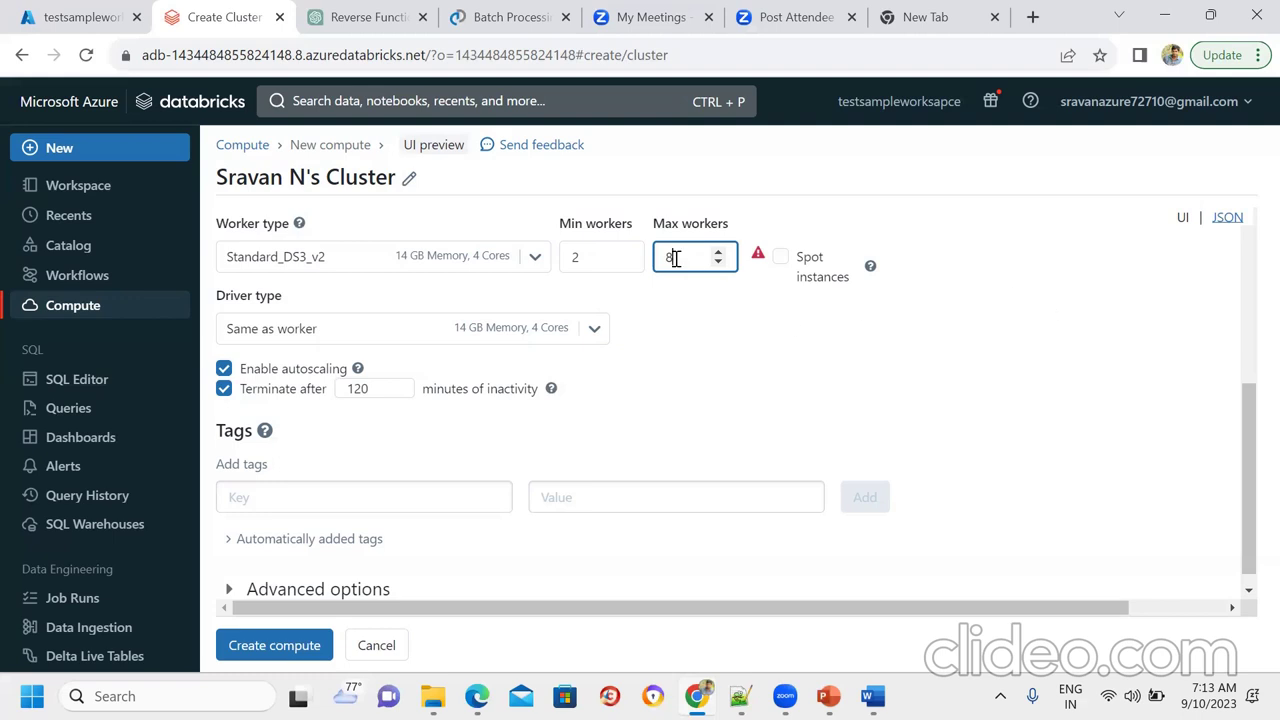
{"action": "mouse_move", "coordinate": [334, 381]}
{"action": "left_click", "coordinate": [610, 256]}
{"action": "left_click", "coordinate": [676, 257]}
{"action": "left_click", "coordinate": [581, 255]}
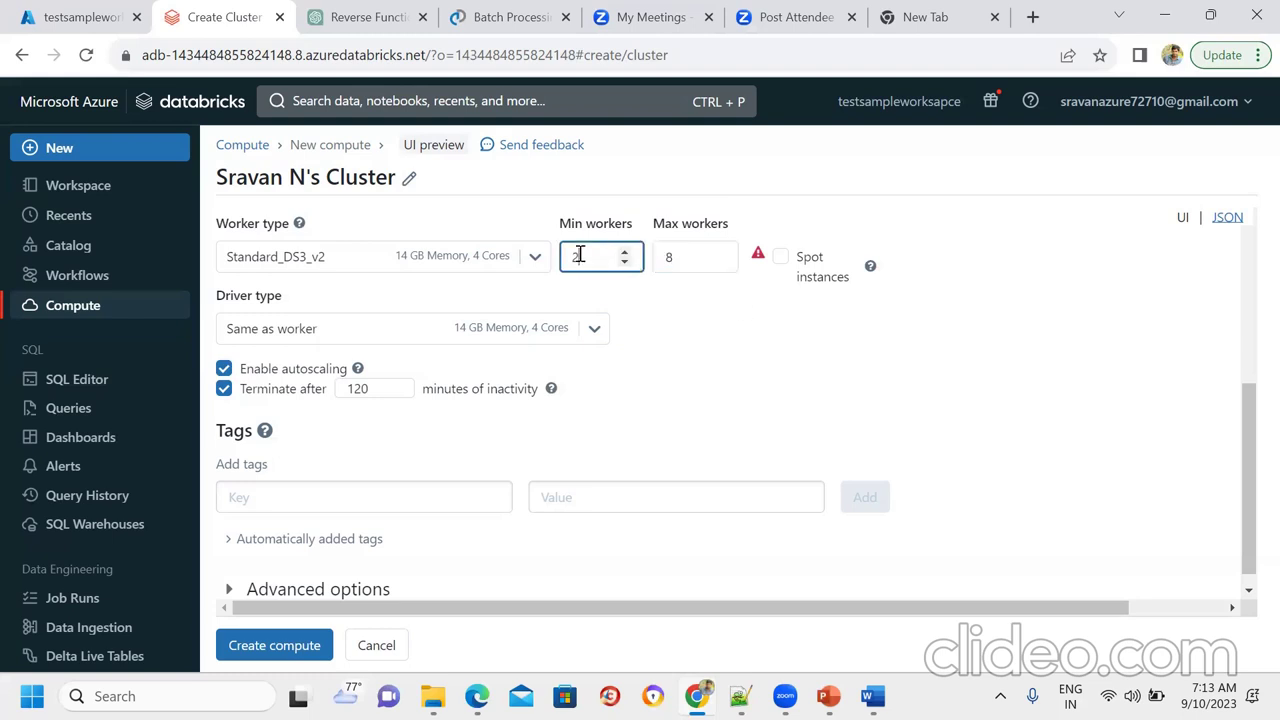
Step: Try different maximum worker counts for the new cluster and set Max workers to 08
{"action": "left_click", "coordinate": [679, 257]}
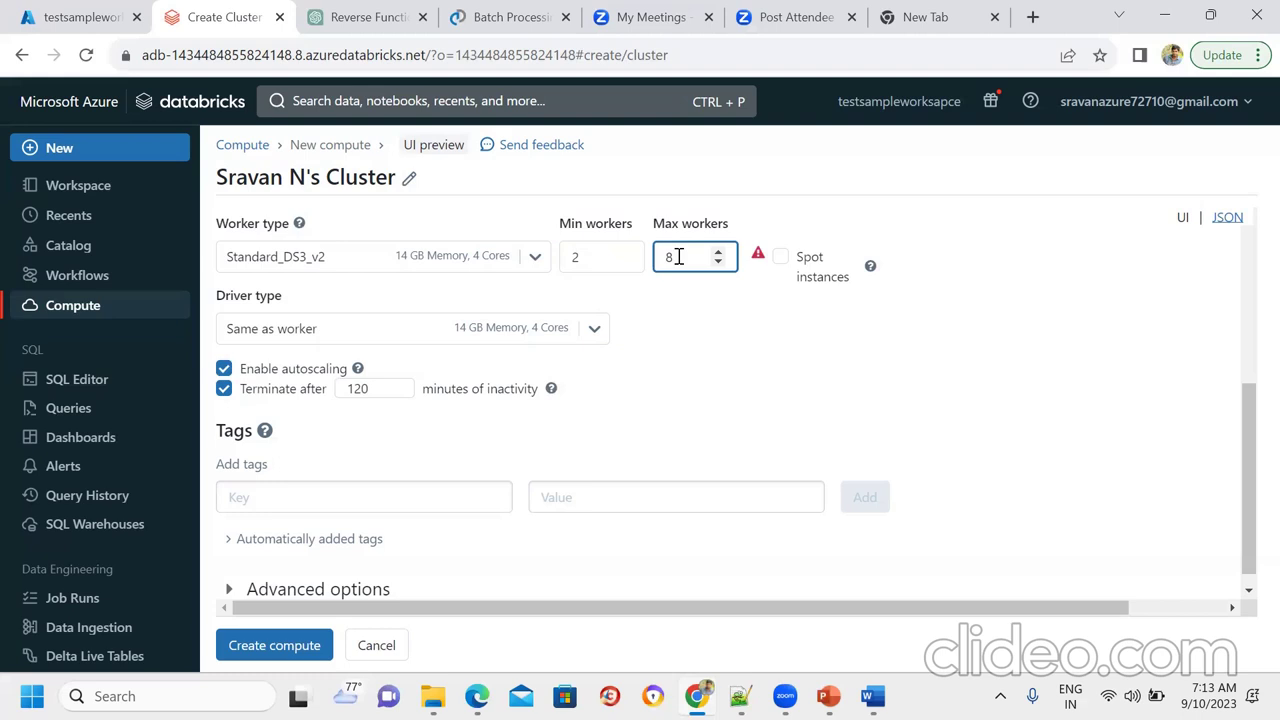
{"action": "key", "text": "BackSpace"}
{"action": "type", "text": "01"}
{"action": "key", "text": "BackSpace"}
{"action": "type", "text": "20"}
{"action": "key", "text": "BackSpace"}
{"action": "key", "text": "BackSpace"}
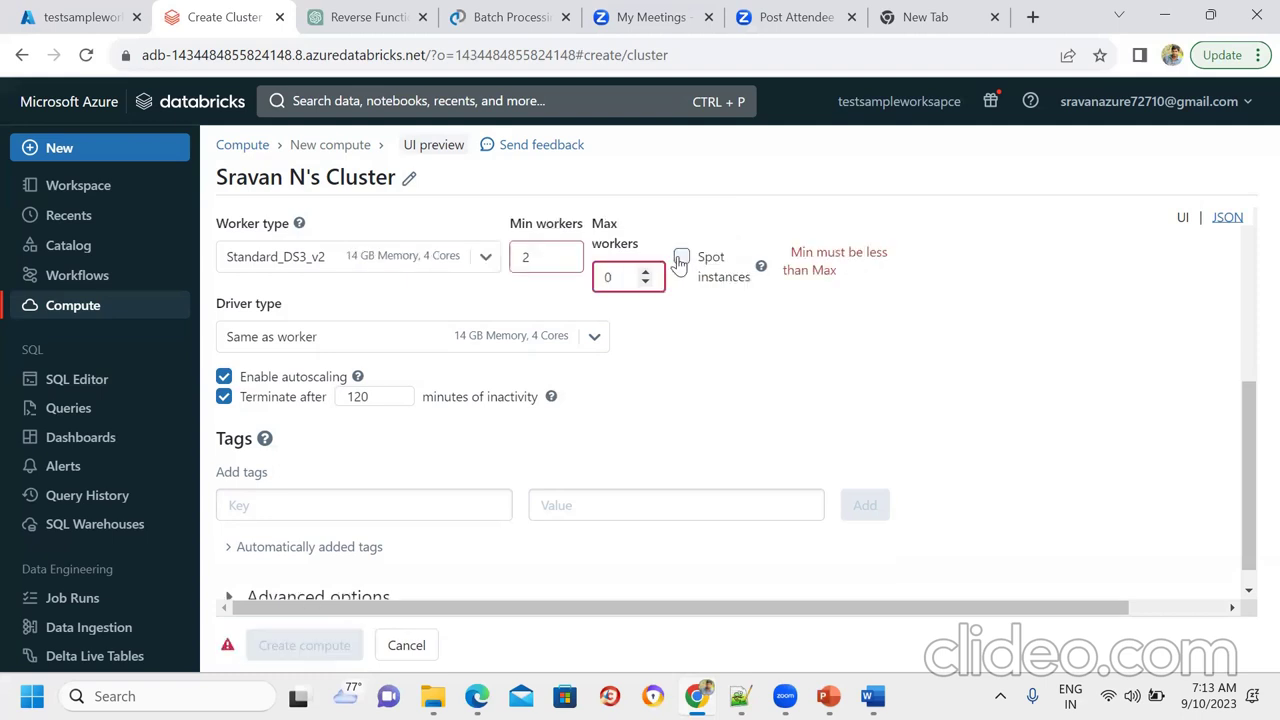
{"action": "type", "text": "8"}
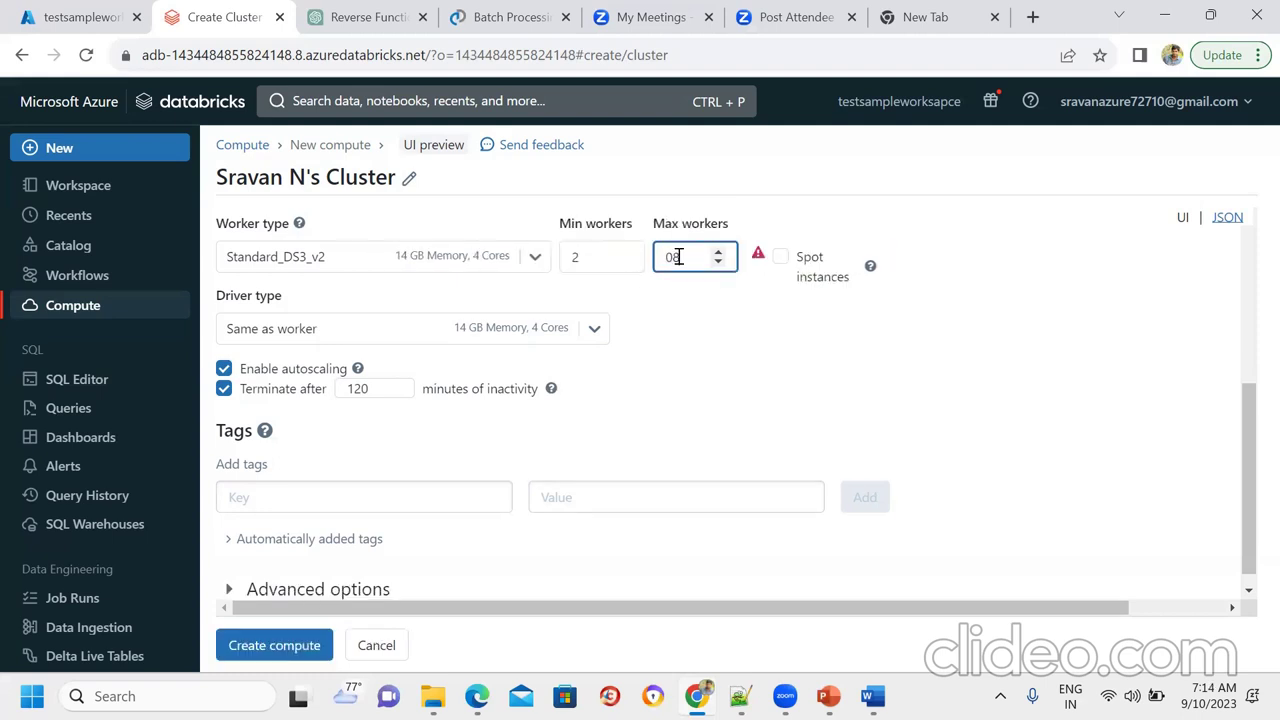
{"action": "left_click", "coordinate": [1037, 363]}
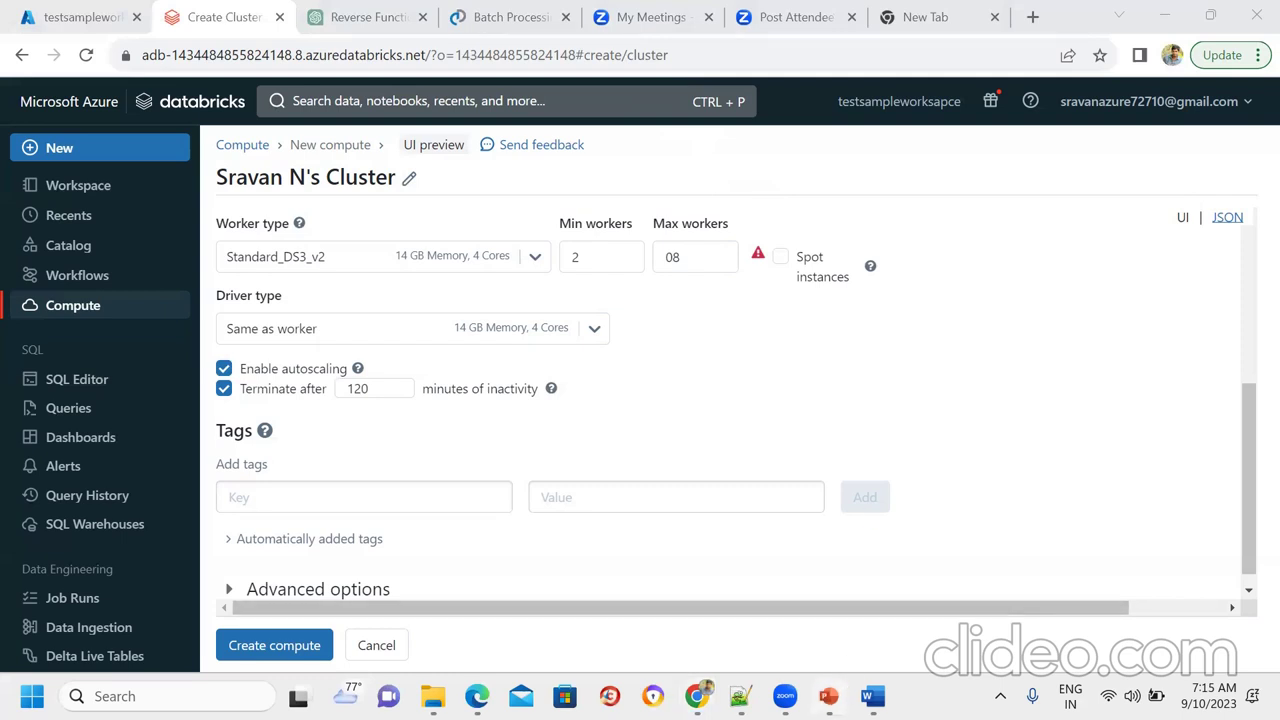
Step: Switch to PowerPoint and show slide 6, comparing Hadoop MapReduce with Spark real-time processing, in reading view
{"action": "left_click", "coordinate": [828, 696]}
{"action": "left_click", "coordinate": [100, 505]}
{"action": "left_click", "coordinate": [96, 577]}
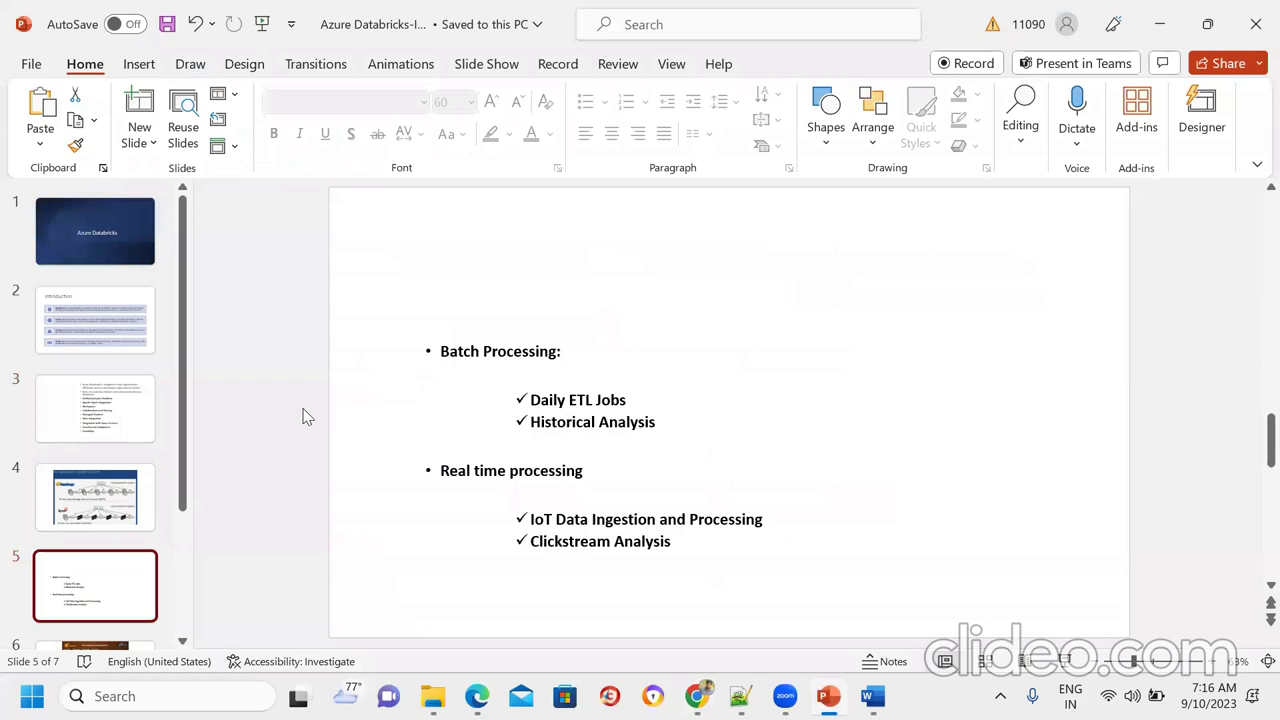
{"action": "left_click_drag", "start_coordinate": [186, 480], "coordinate": [190, 565]}
{"action": "left_click", "coordinate": [100, 537]}
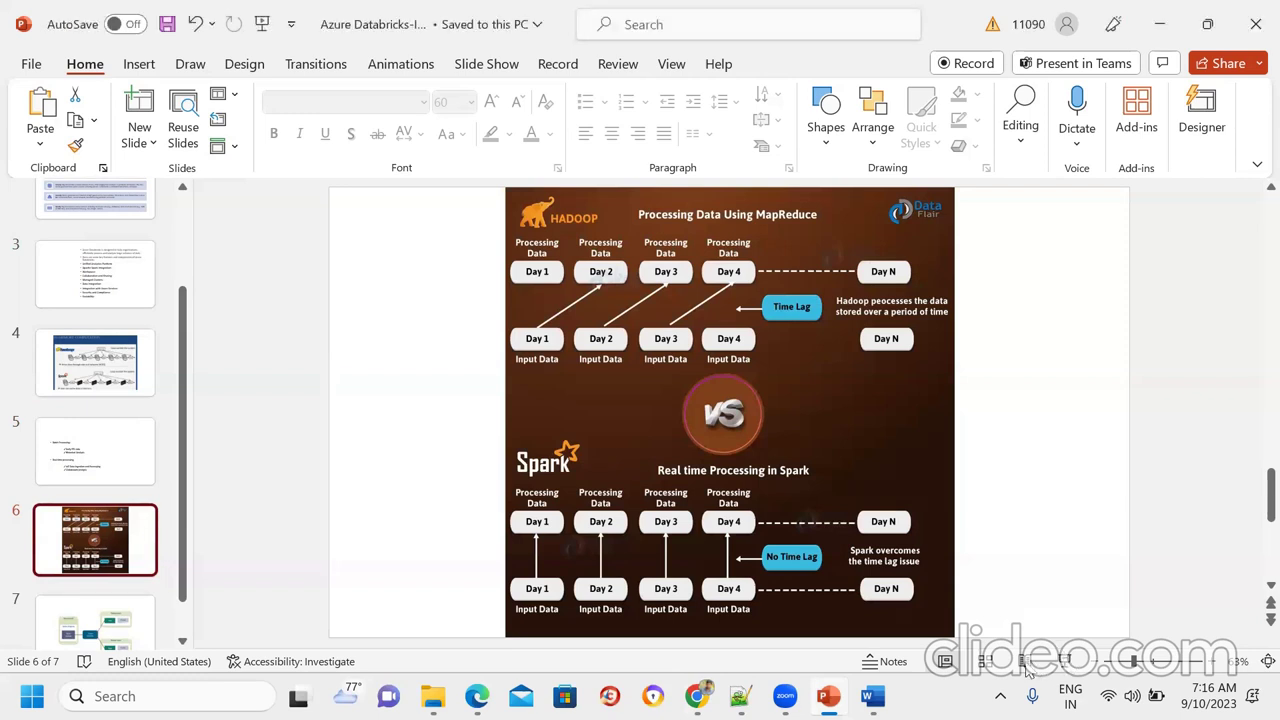
{"action": "left_click", "coordinate": [1027, 668]}
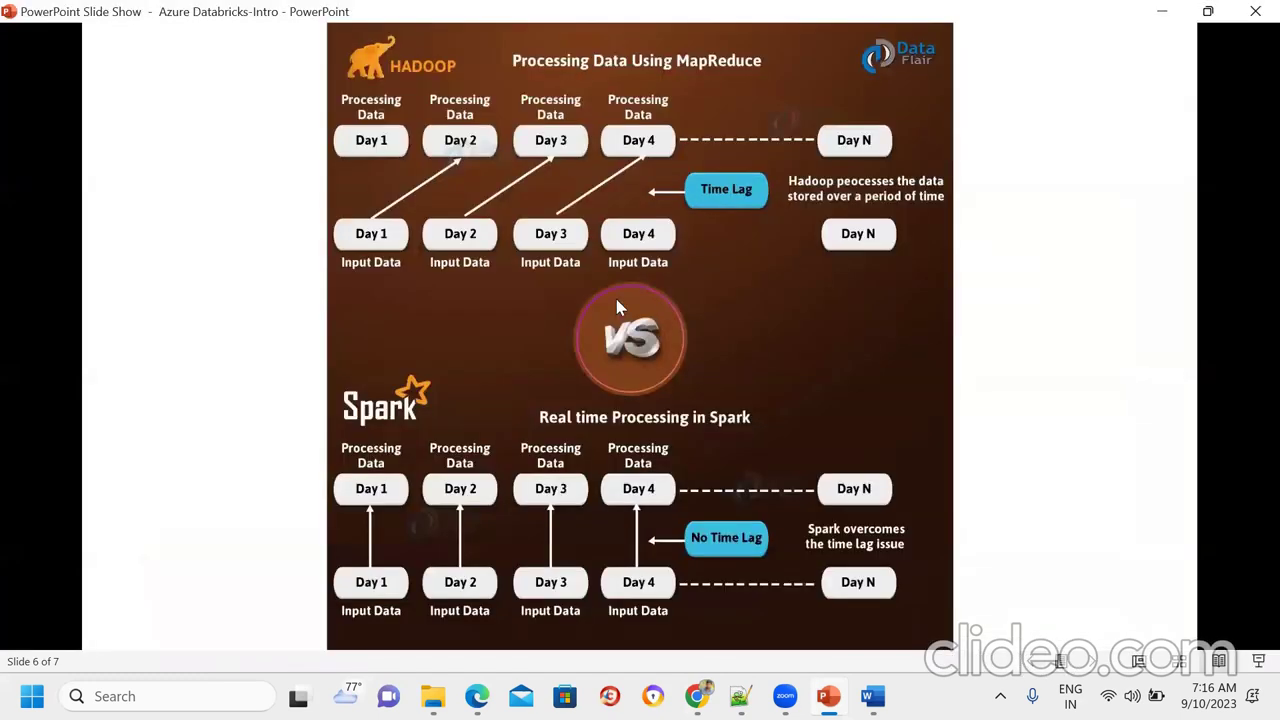
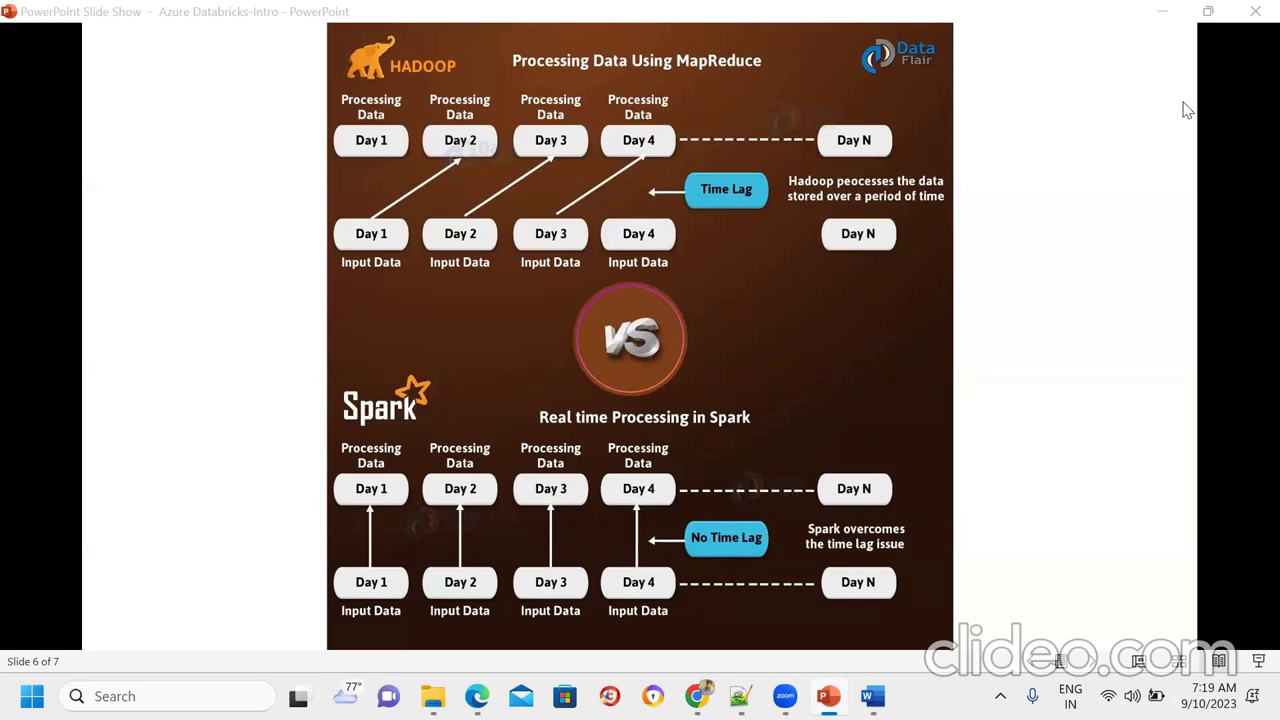
Step: Return the presentation to normal view and show slide 7 with the master node, cluster manager and worker node diagram
{"action": "left_click", "coordinate": [1140, 661]}
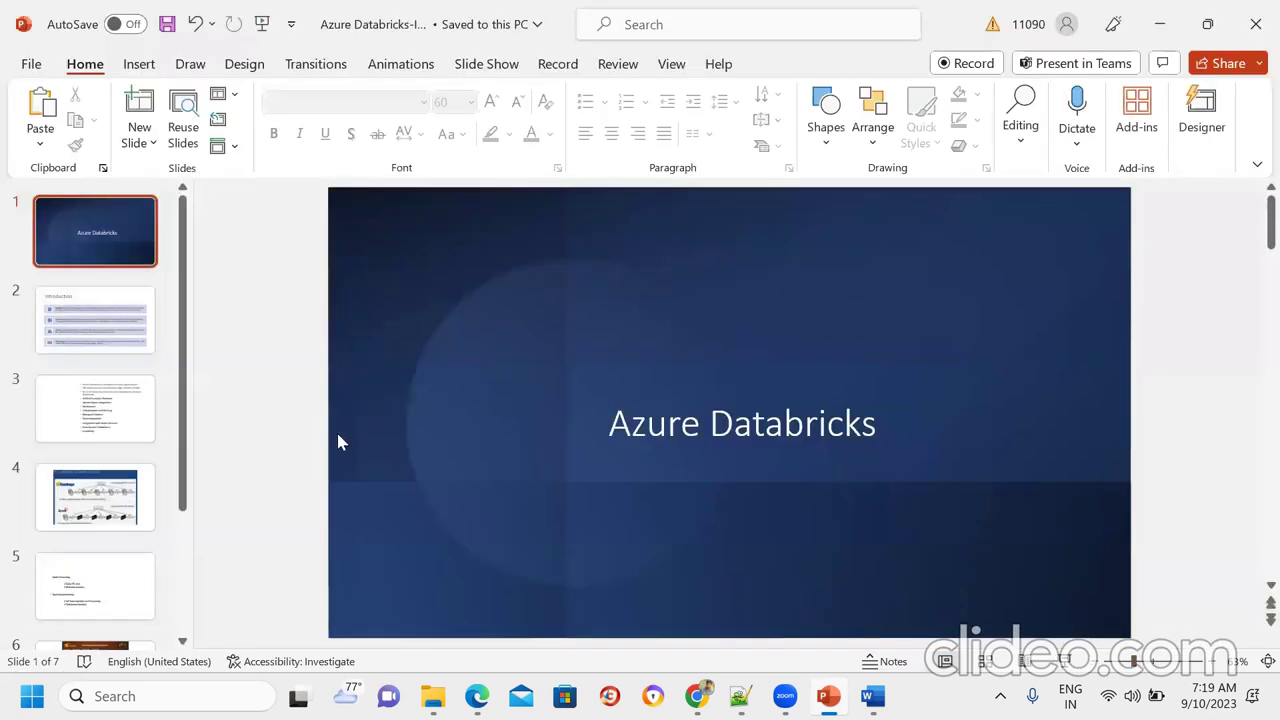
{"action": "left_click", "coordinate": [182, 592]}
{"action": "left_click", "coordinate": [135, 560]}
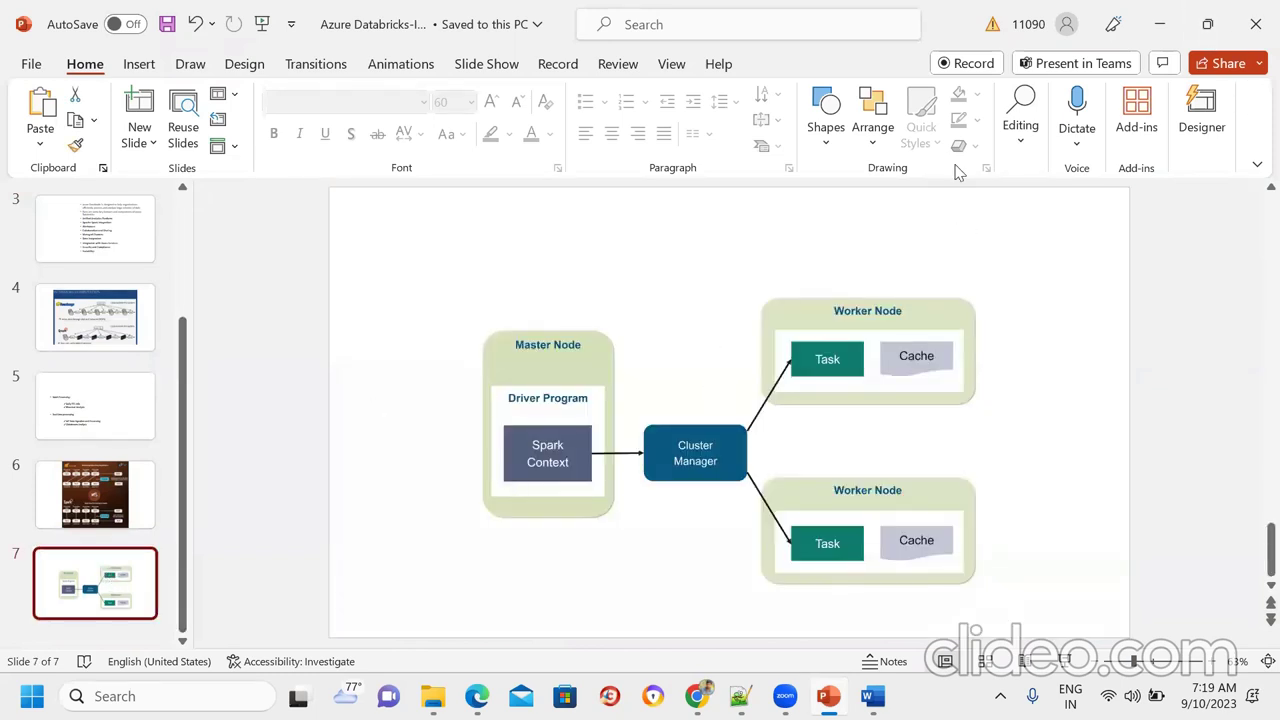
Step: Switch back to the Databricks cluster form and review its node mode, worker count fields and summary
{"action": "left_click", "coordinate": [697, 696]}
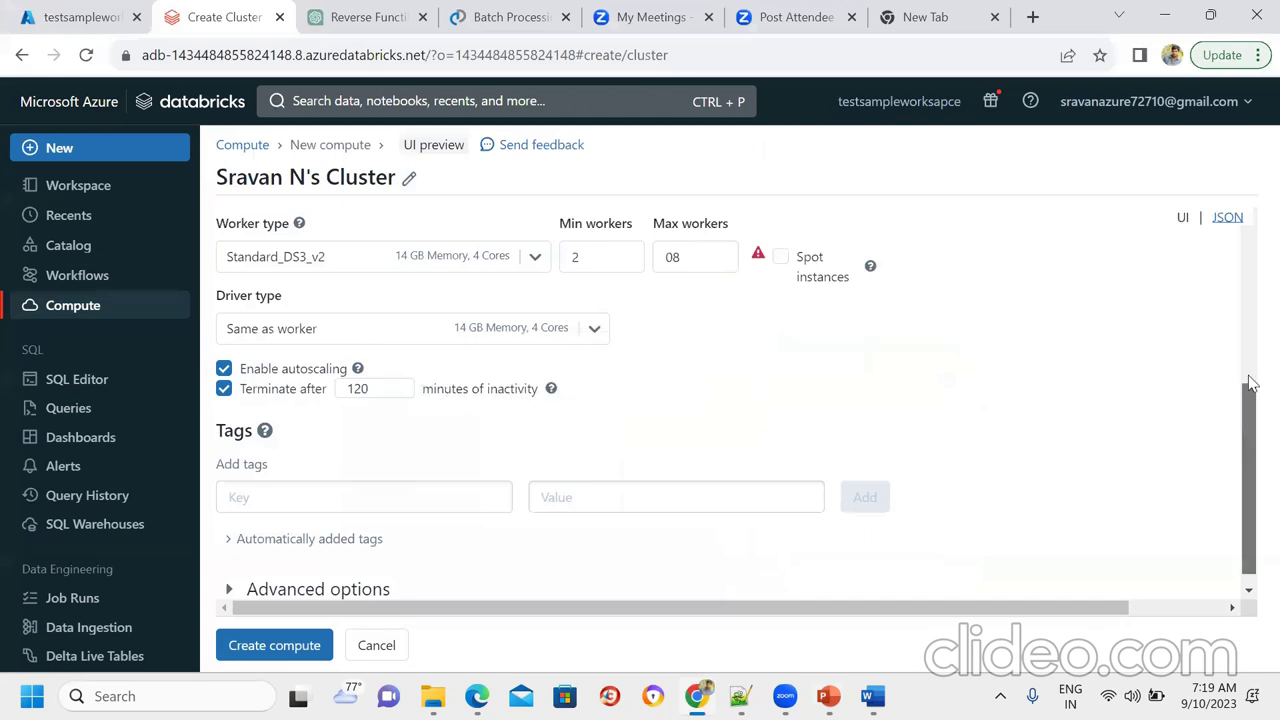
{"action": "left_click_drag", "start_coordinate": [1247, 425], "coordinate": [1250, 250]}
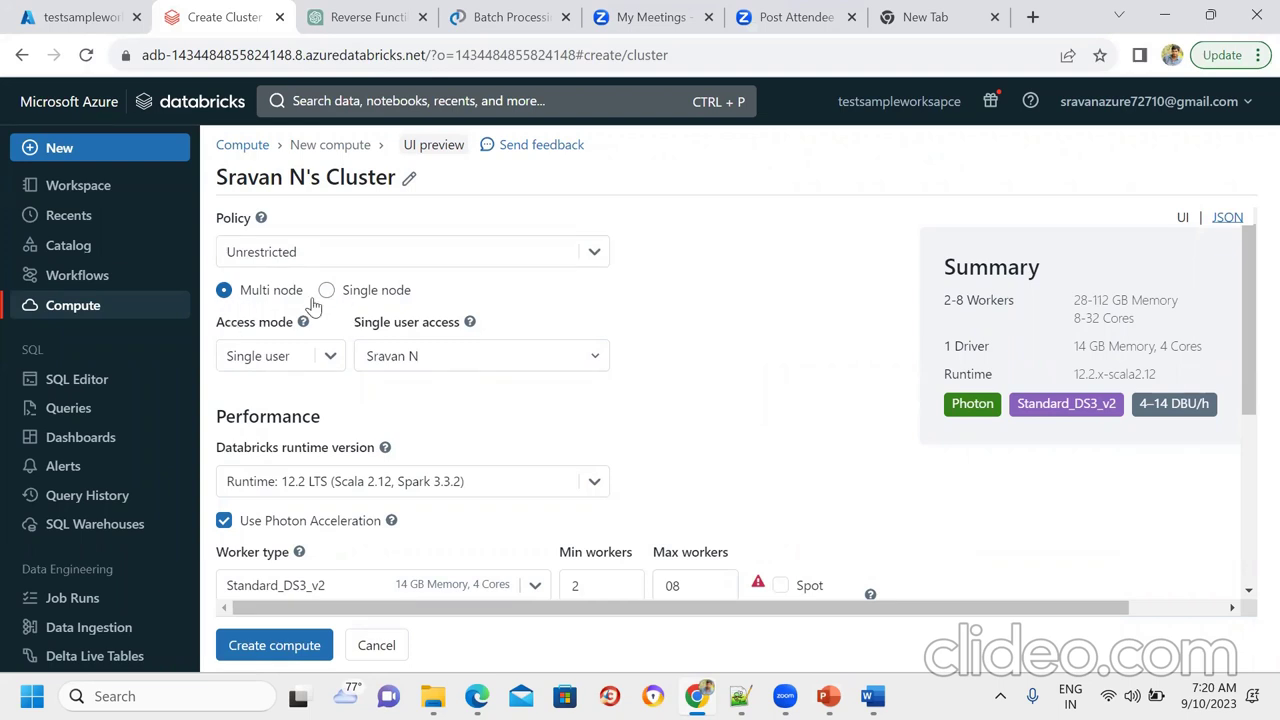
{"action": "left_click_drag", "start_coordinate": [1250, 329], "coordinate": [1250, 380]}
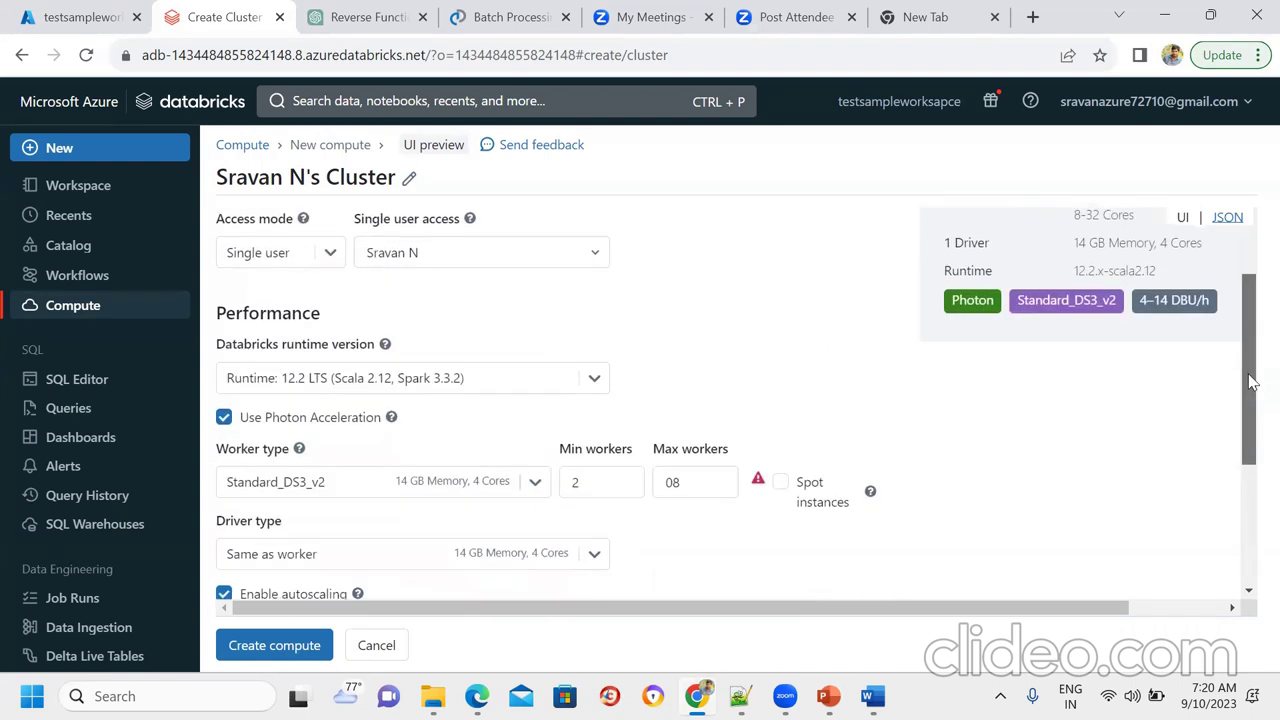
{"action": "left_click", "coordinate": [683, 482]}
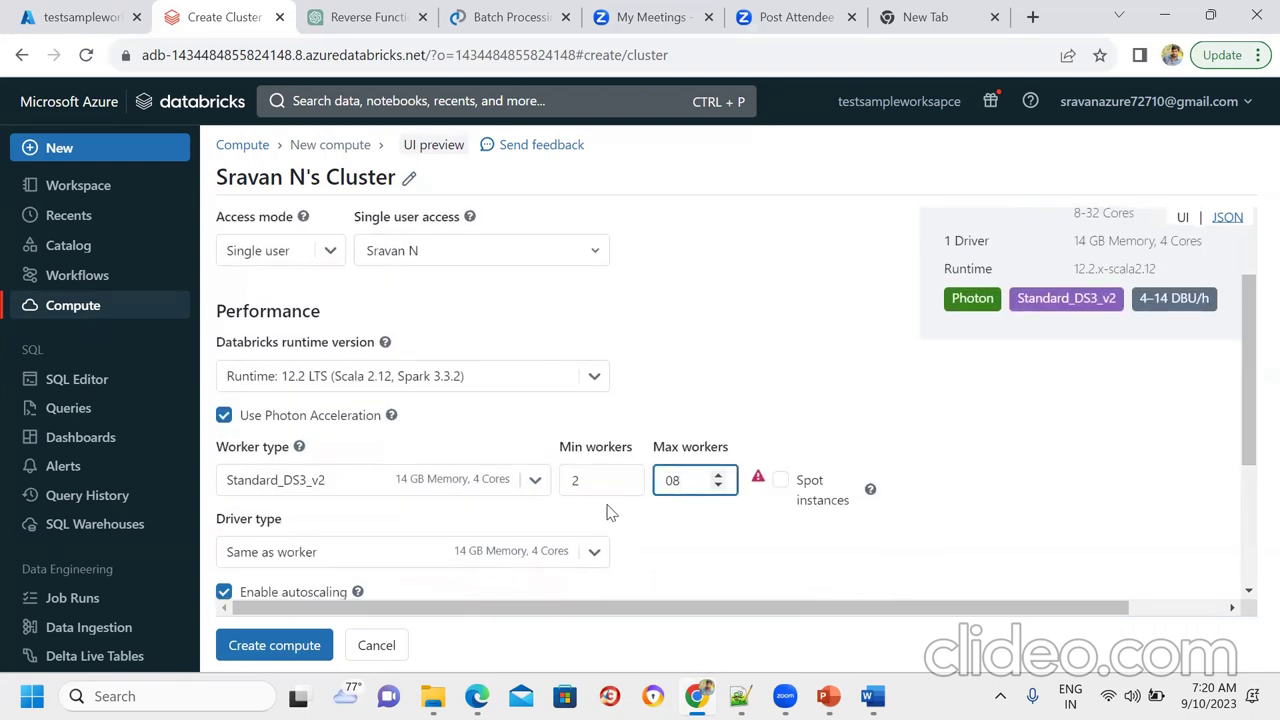
{"action": "left_click", "coordinate": [1248, 377]}
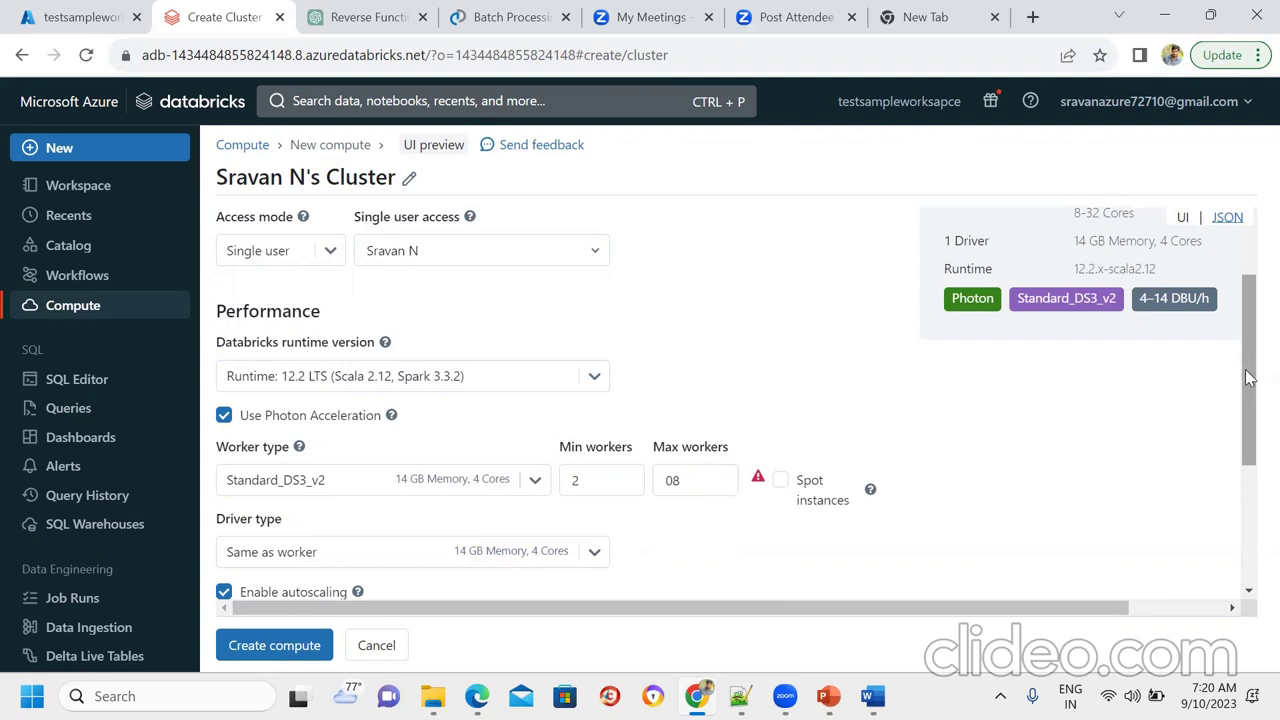
{"action": "left_click_drag", "start_coordinate": [1248, 377], "coordinate": [1248, 302]}
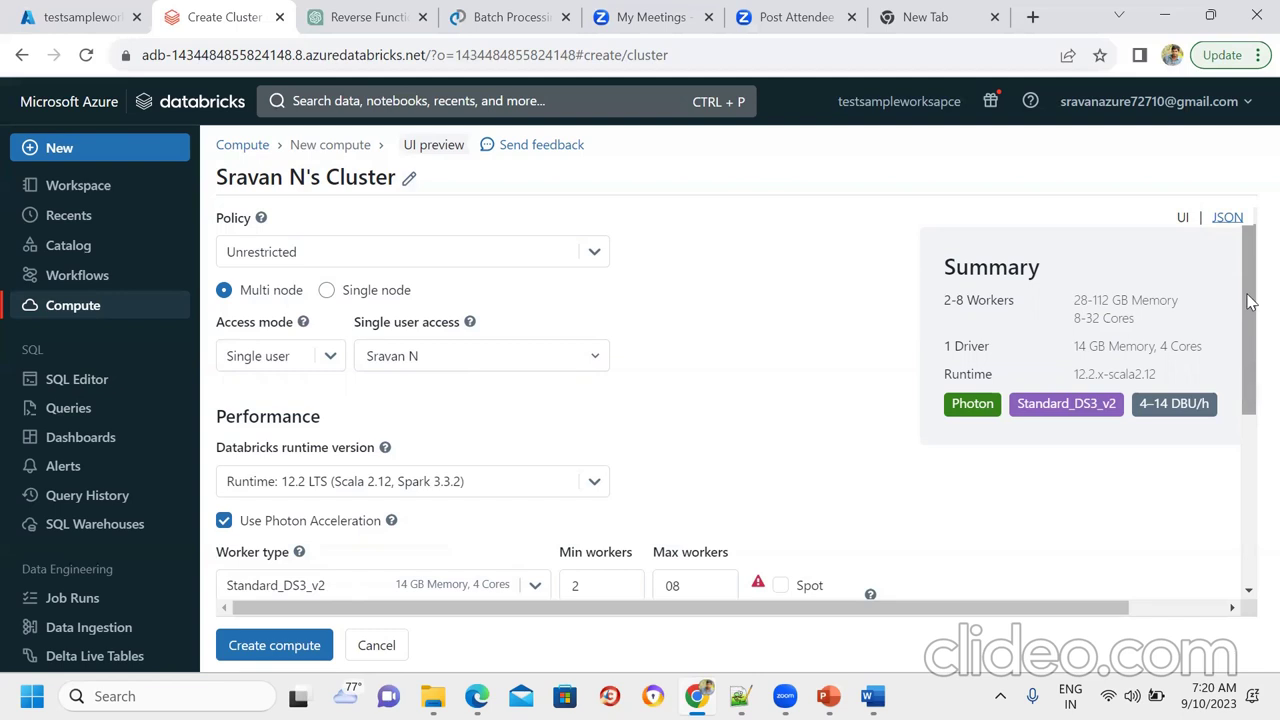
{"action": "mouse_move", "coordinate": [1248, 297]}
{"action": "left_mouse_down"}
{"action": "mouse_move", "coordinate": [1248, 325]}
{"action": "mouse_move", "coordinate": [1248, 285]}
{"action": "left_mouse_up"}
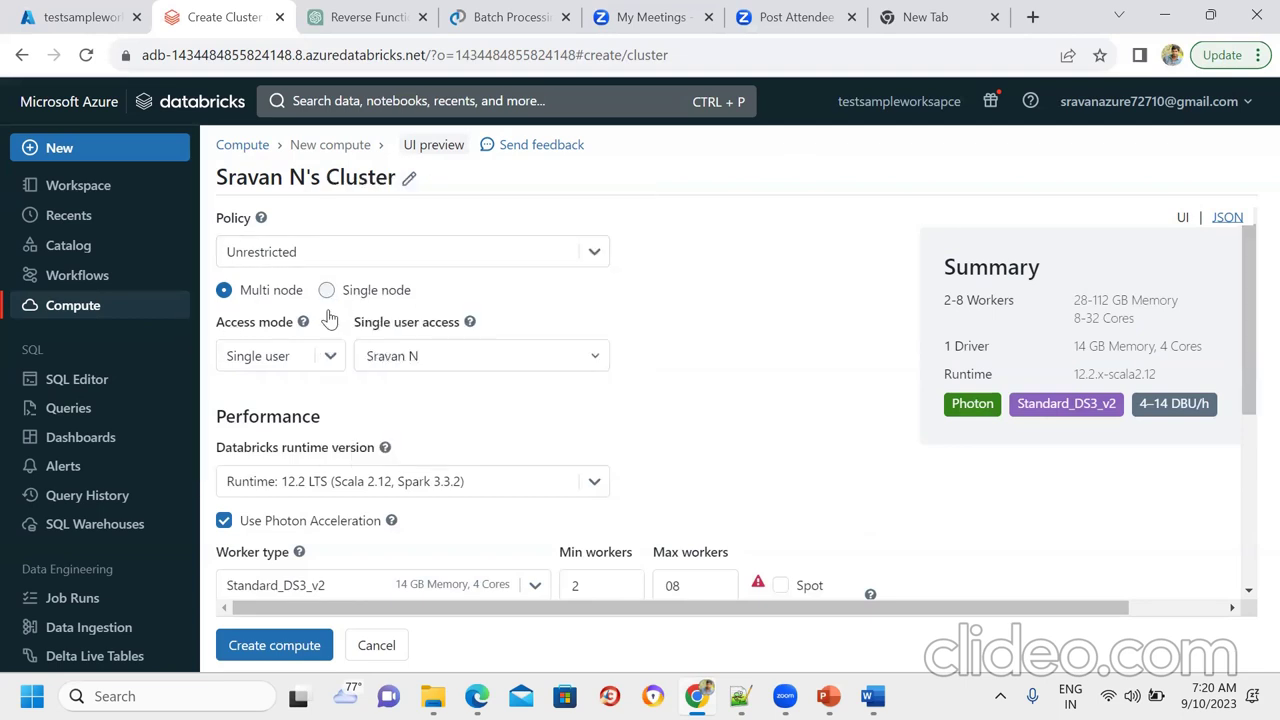
Step: Try Single node mode for the new cluster, review its summary, and restore Multi node mode
{"action": "mouse_move", "coordinate": [1250, 270]}
{"action": "left_mouse_down"}
{"action": "mouse_move", "coordinate": [1250, 310]}
{"action": "mouse_move", "coordinate": [1250, 270]}
{"action": "left_mouse_up"}
{"action": "left_click", "coordinate": [362, 291]}
{"action": "left_click", "coordinate": [808, 281]}
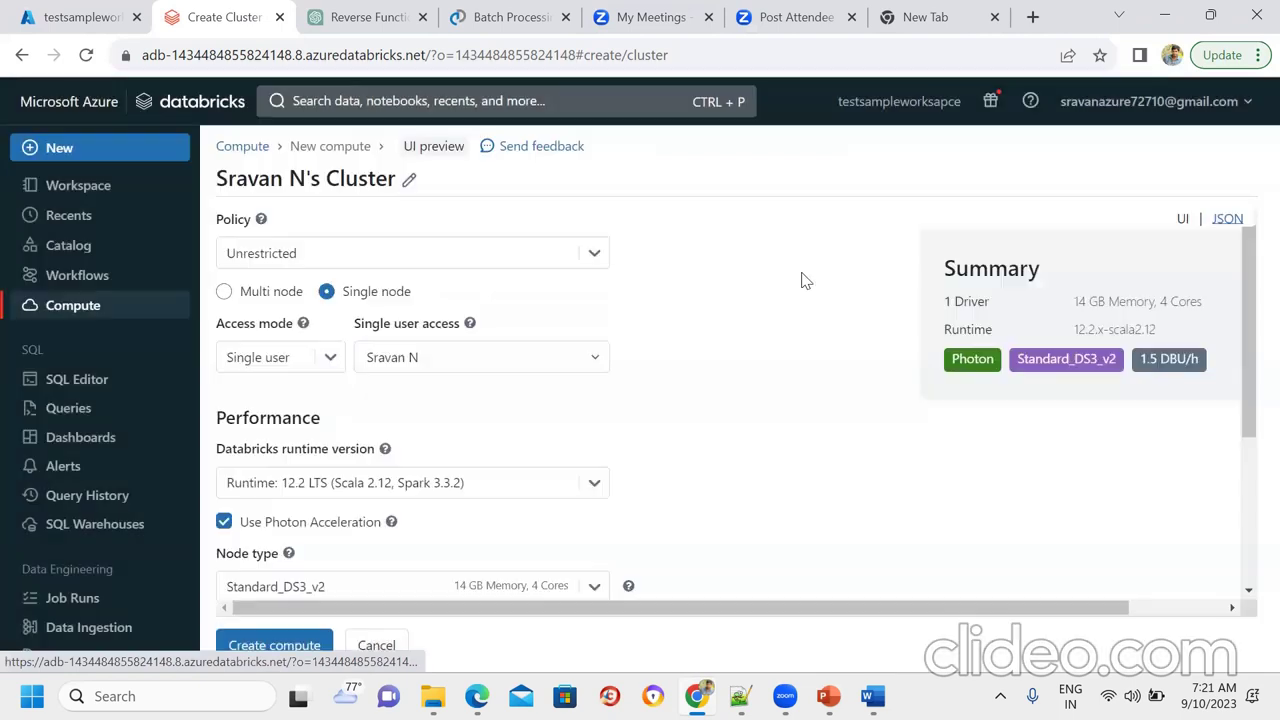
{"action": "left_click_drag", "start_coordinate": [1250, 285], "coordinate": [1215, 234]}
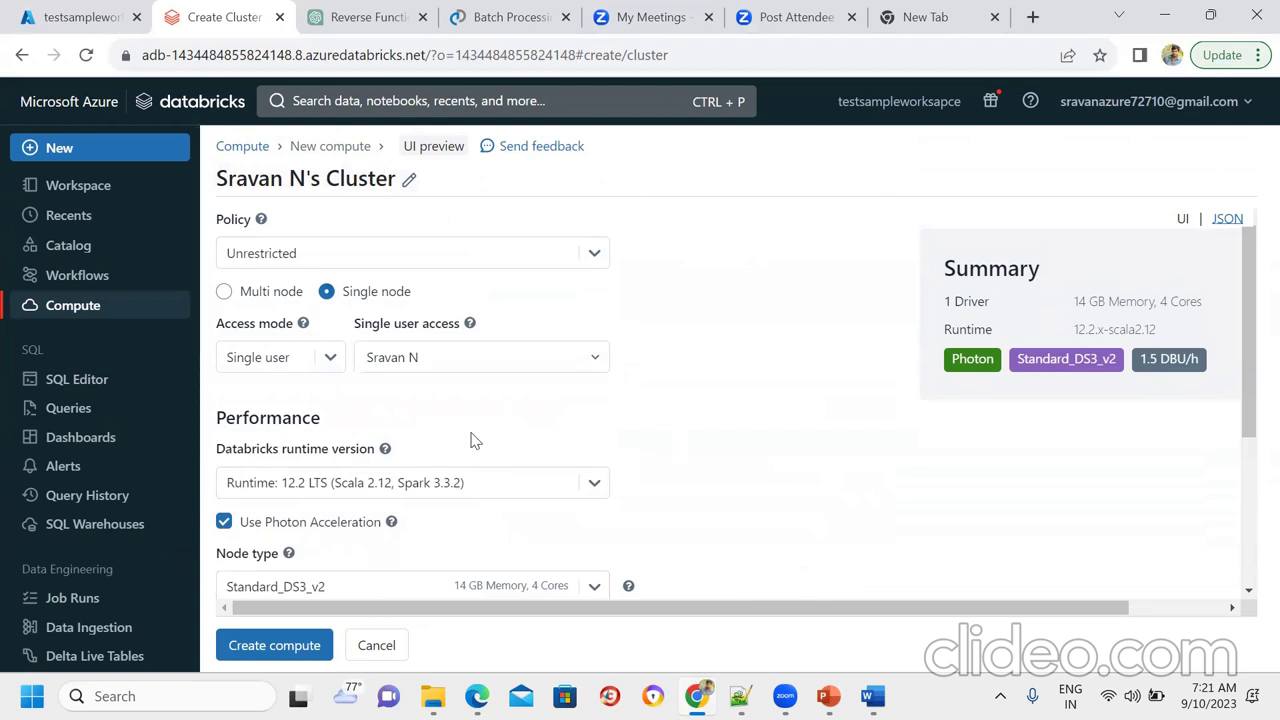
{"action": "left_click", "coordinate": [226, 293]}
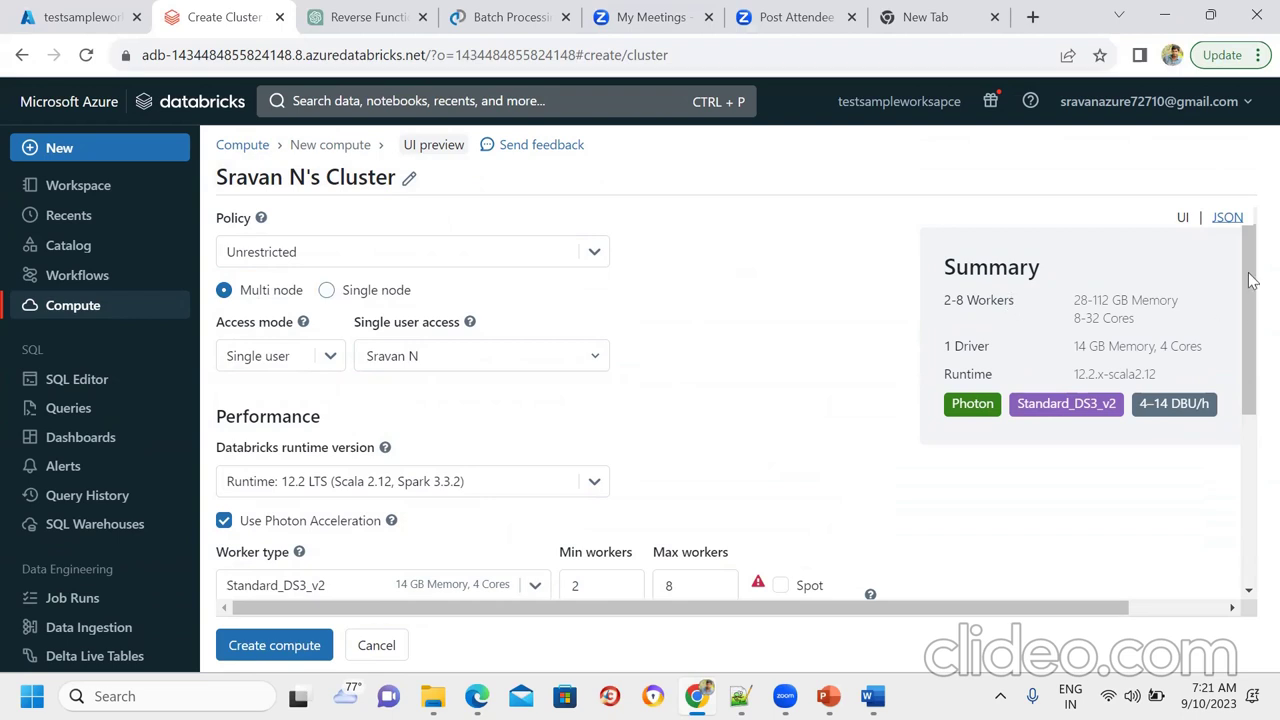
Step: Examine the Multi node cluster's summary, paying attention to the overall configuration and the worker range
{"action": "scroll", "coordinate": [1250, 300], "scroll_direction": "down", "scroll_amount": 1}
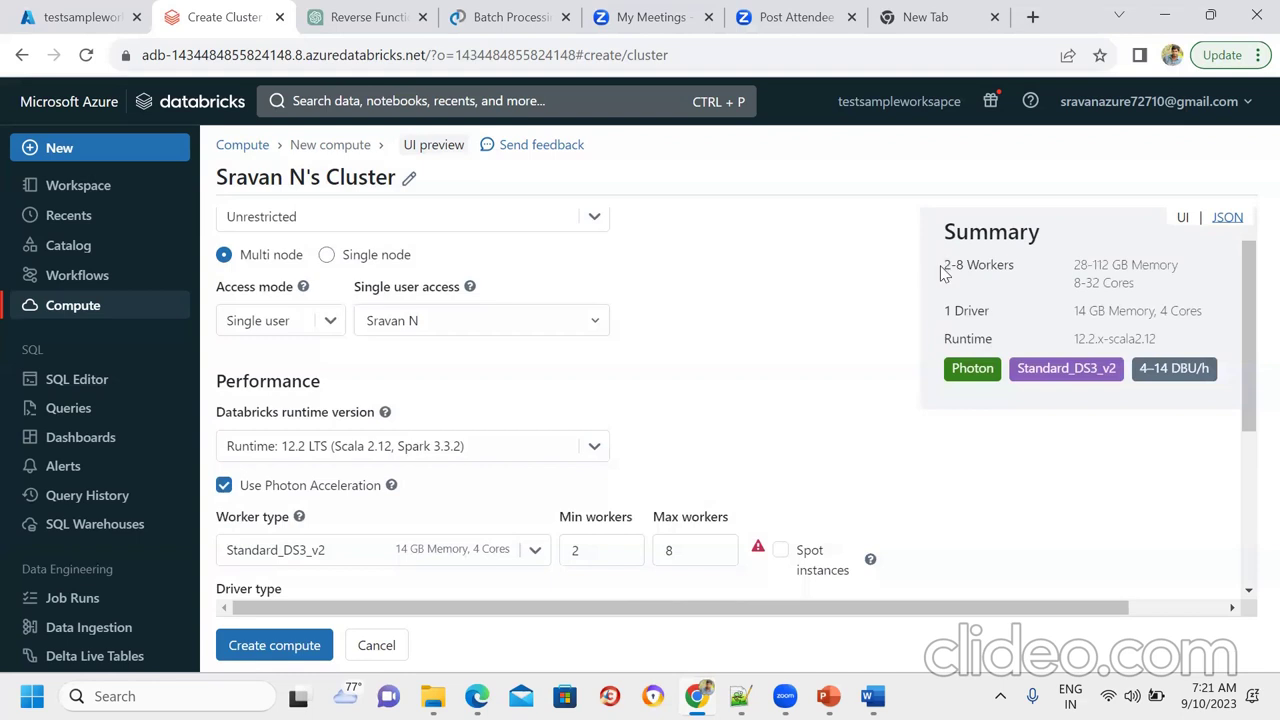
{"action": "left_click_drag", "start_coordinate": [945, 265], "coordinate": [966, 265]}
{"action": "left_click", "coordinate": [851, 296]}
{"action": "left_click_drag", "start_coordinate": [947, 232], "coordinate": [1172, 338]}
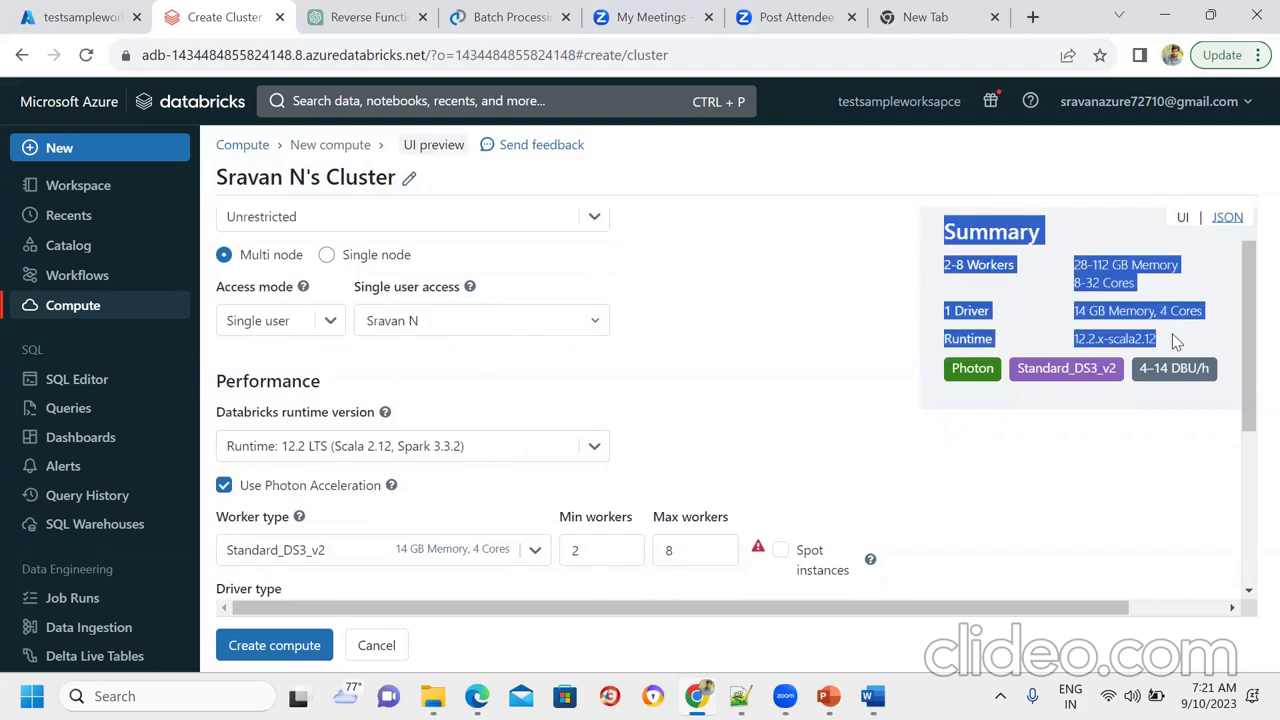
{"action": "left_click", "coordinate": [792, 323]}
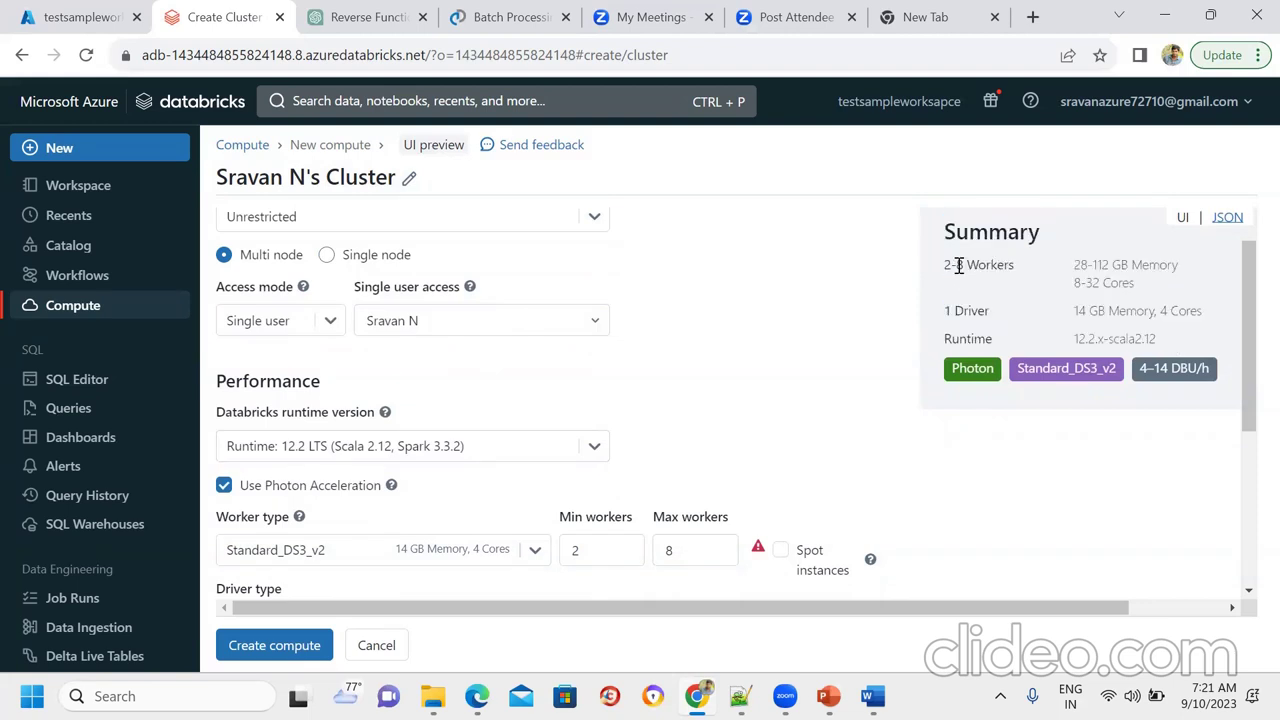
{"action": "left_click_drag", "start_coordinate": [943, 267], "coordinate": [1016, 267]}
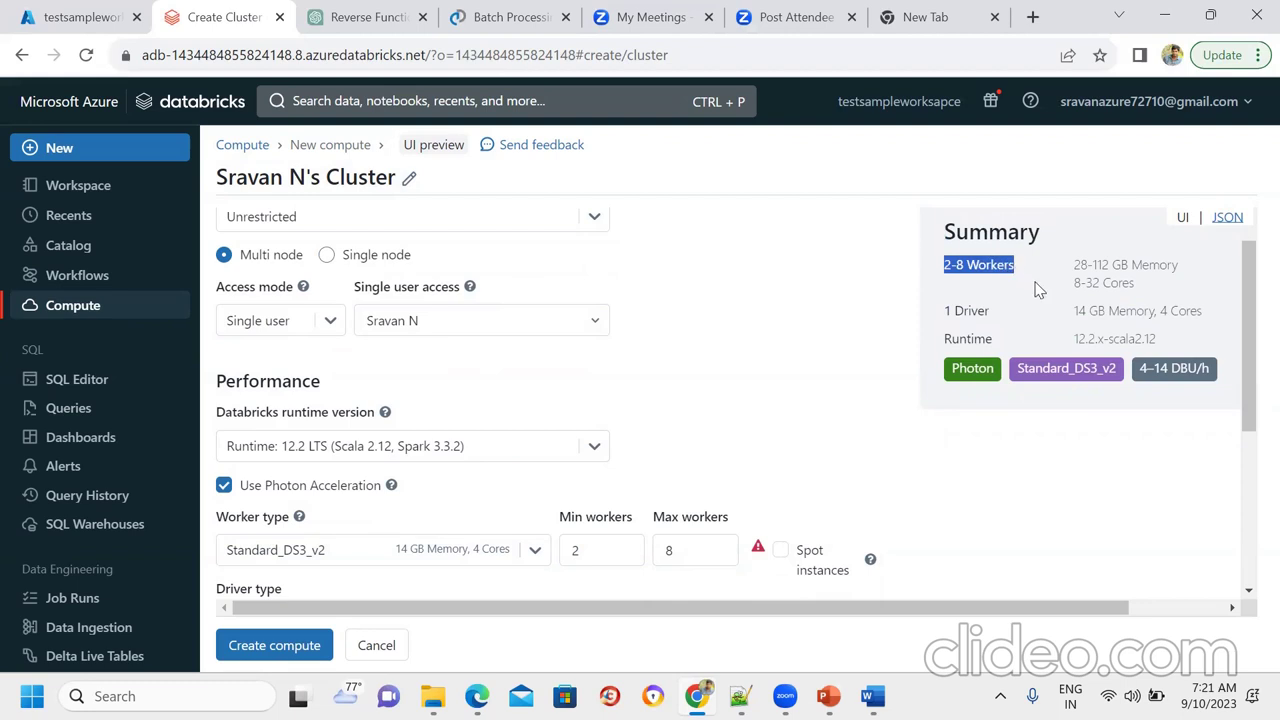
{"action": "left_click", "coordinate": [1005, 285]}
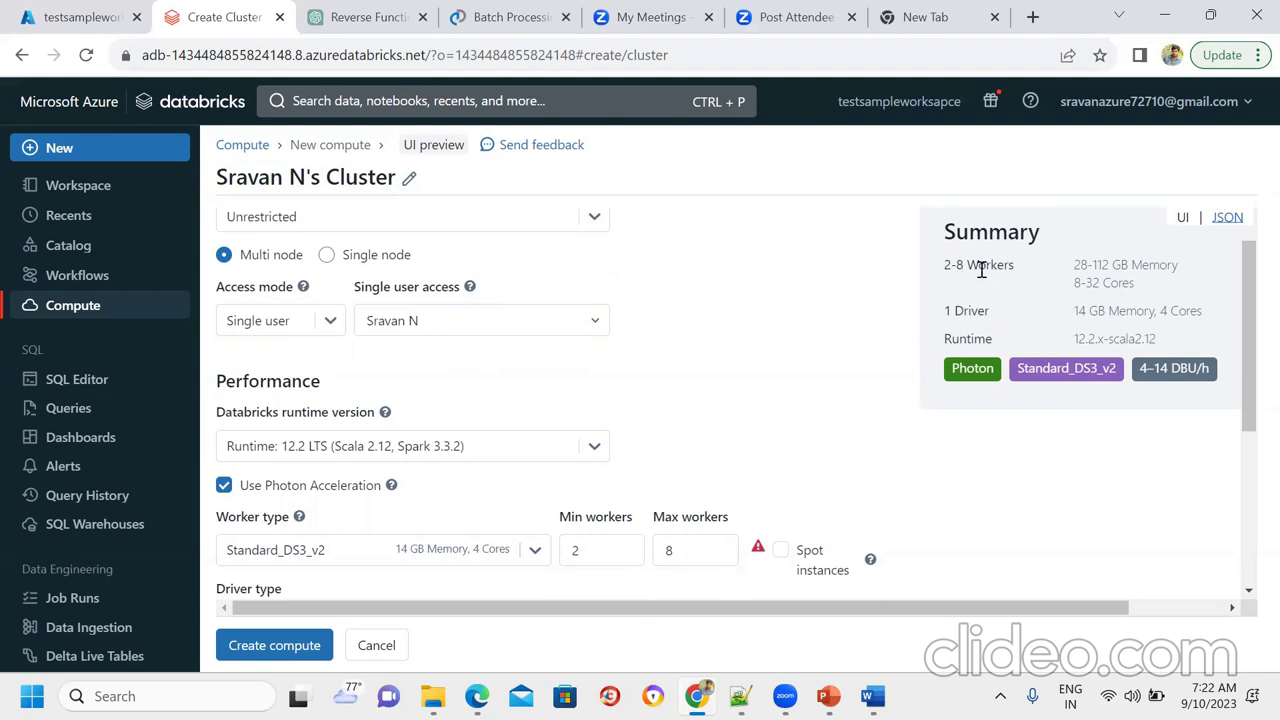
Step: Examine the workers entry in the cluster summary together with its memory and core ranges
{"action": "left_click_drag", "start_coordinate": [968, 264], "coordinate": [1016, 266]}
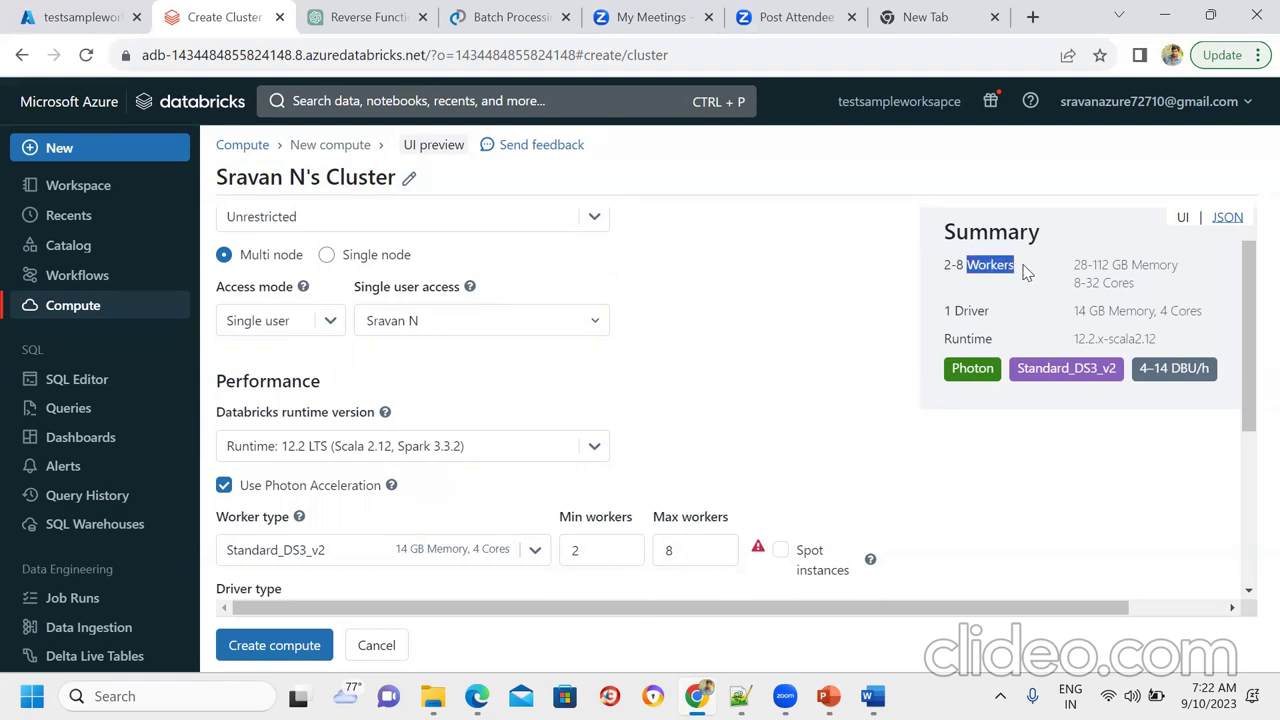
{"action": "left_click", "coordinate": [1018, 292]}
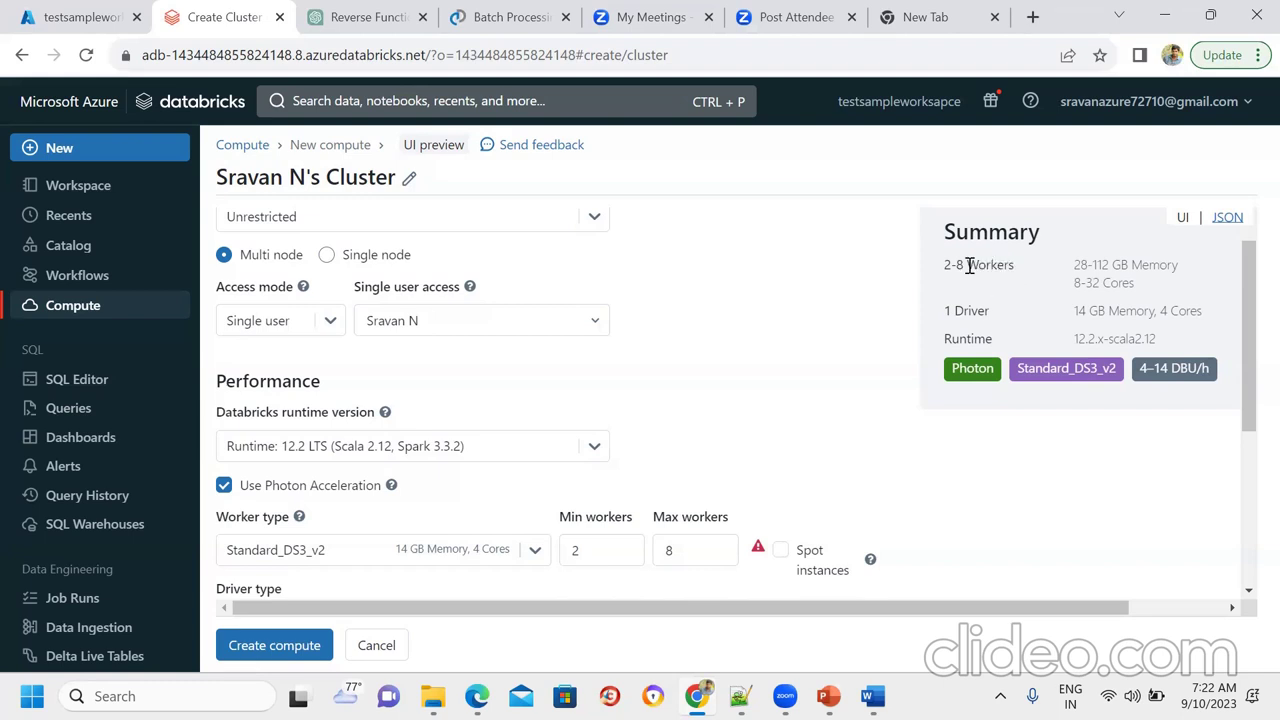
{"action": "left_click_drag", "start_coordinate": [968, 265], "coordinate": [1023, 268]}
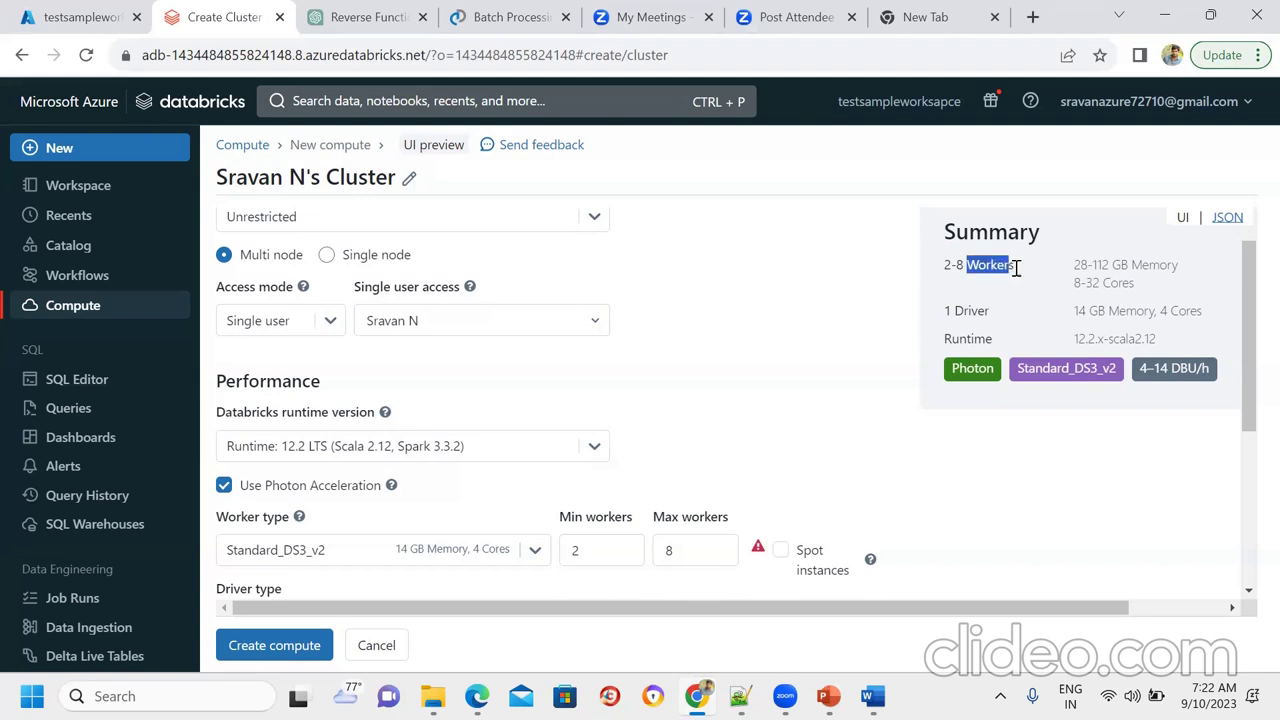
{"action": "left_click", "coordinate": [1038, 274]}
{"action": "double_click", "coordinate": [981, 267]}
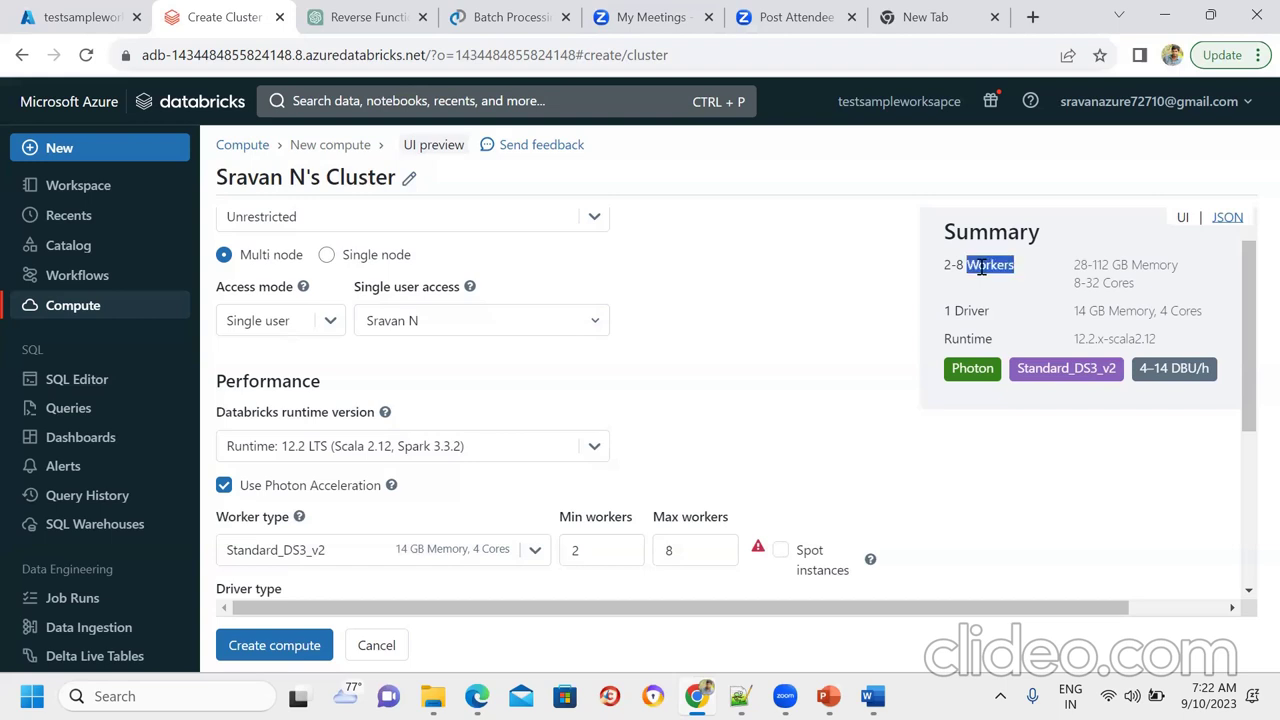
{"action": "left_click", "coordinate": [1055, 307]}
{"action": "left_click_drag", "start_coordinate": [1074, 265], "coordinate": [1182, 265]}
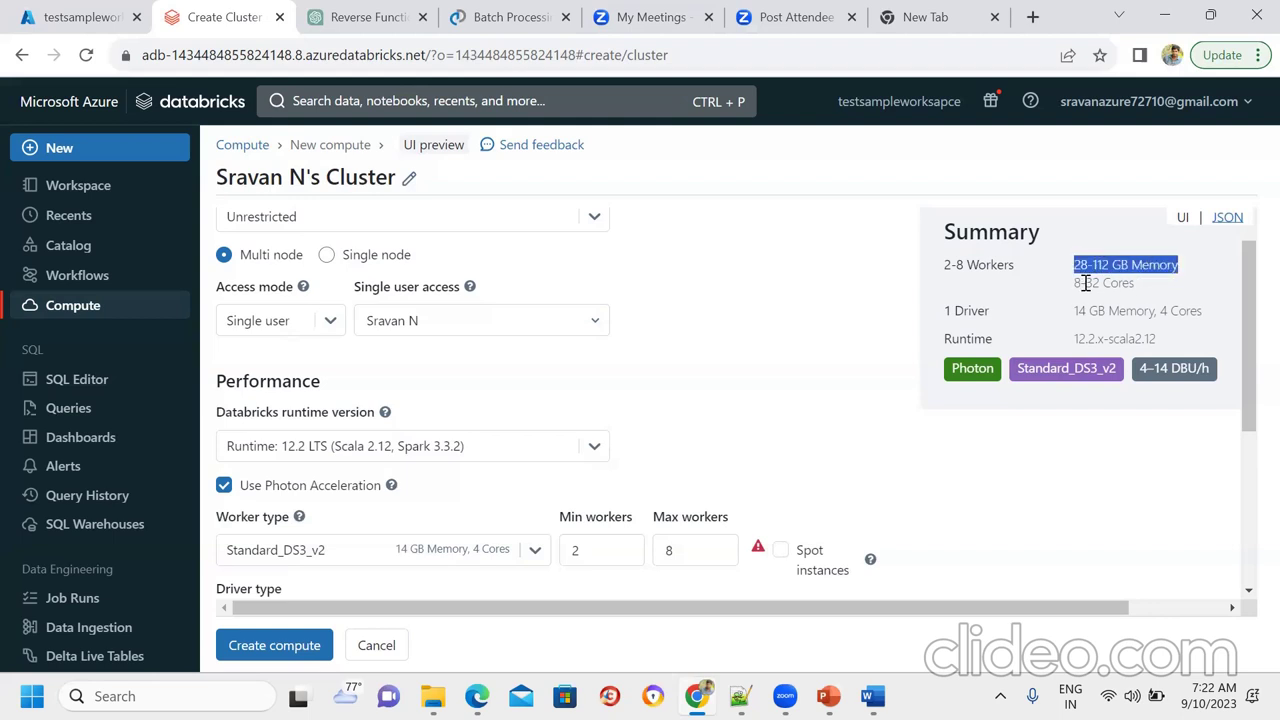
{"action": "left_click_drag", "start_coordinate": [1074, 283], "coordinate": [1150, 292]}
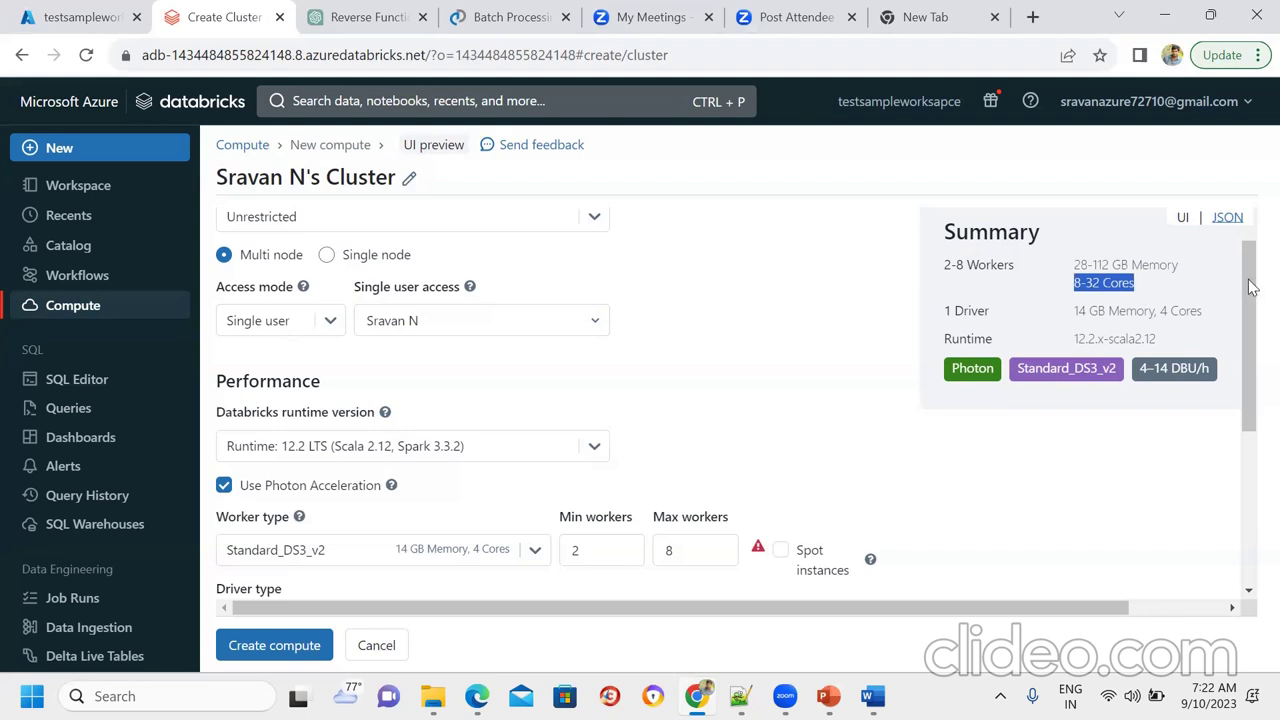
Step: Examine the Worker type setting and browse the available General purpose and General purpose (HDD) machine sizes
{"action": "left_click_drag", "start_coordinate": [1252, 290], "coordinate": [1252, 377]}
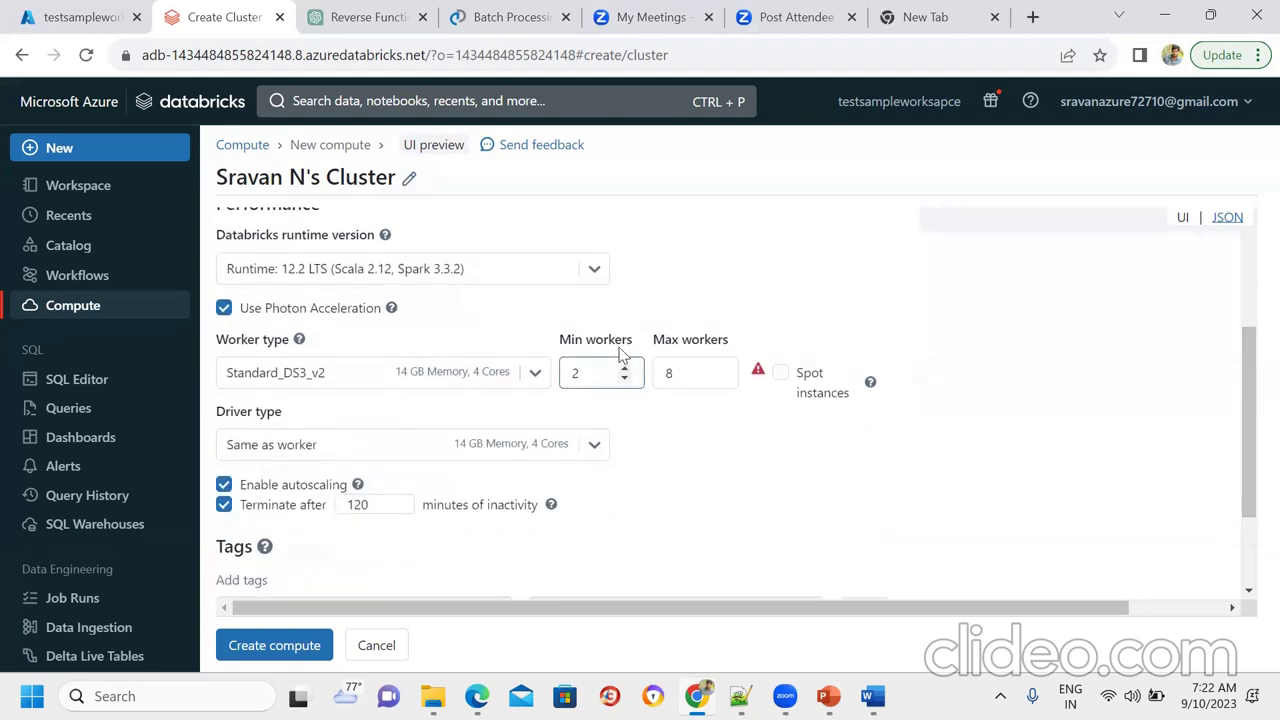
{"action": "double_click", "coordinate": [219, 341]}
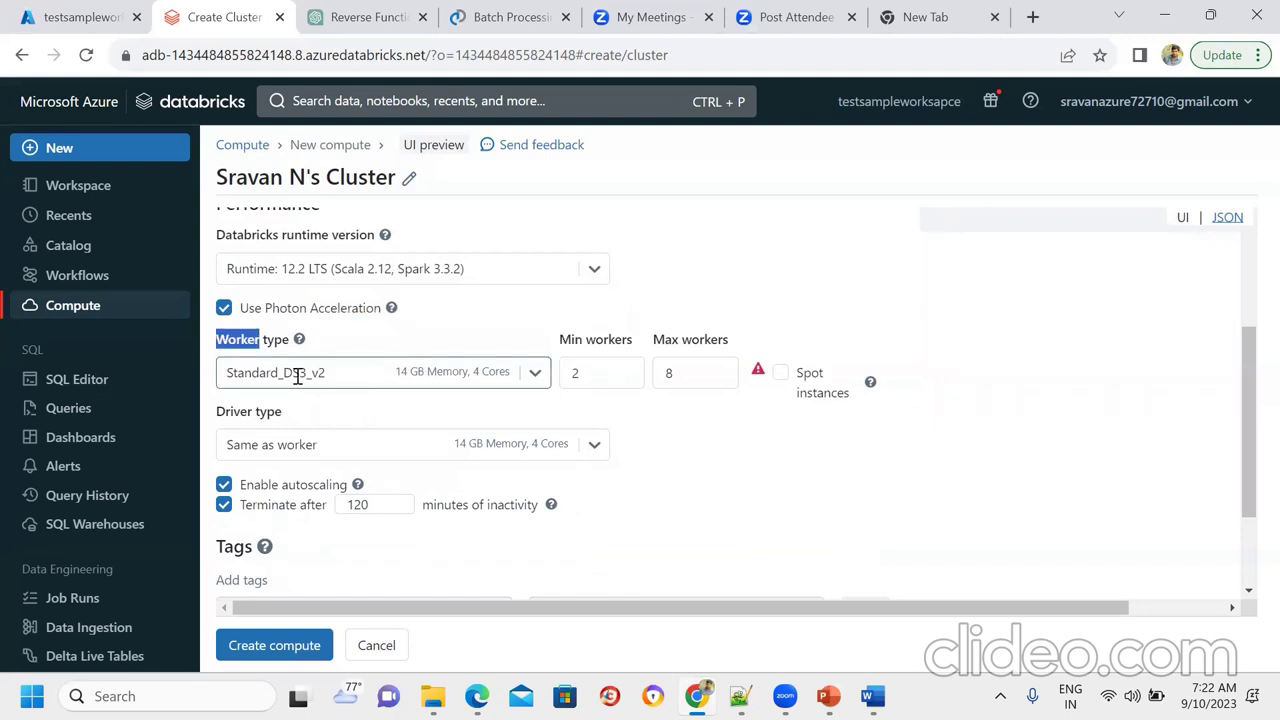
{"action": "left_click", "coordinate": [784, 292]}
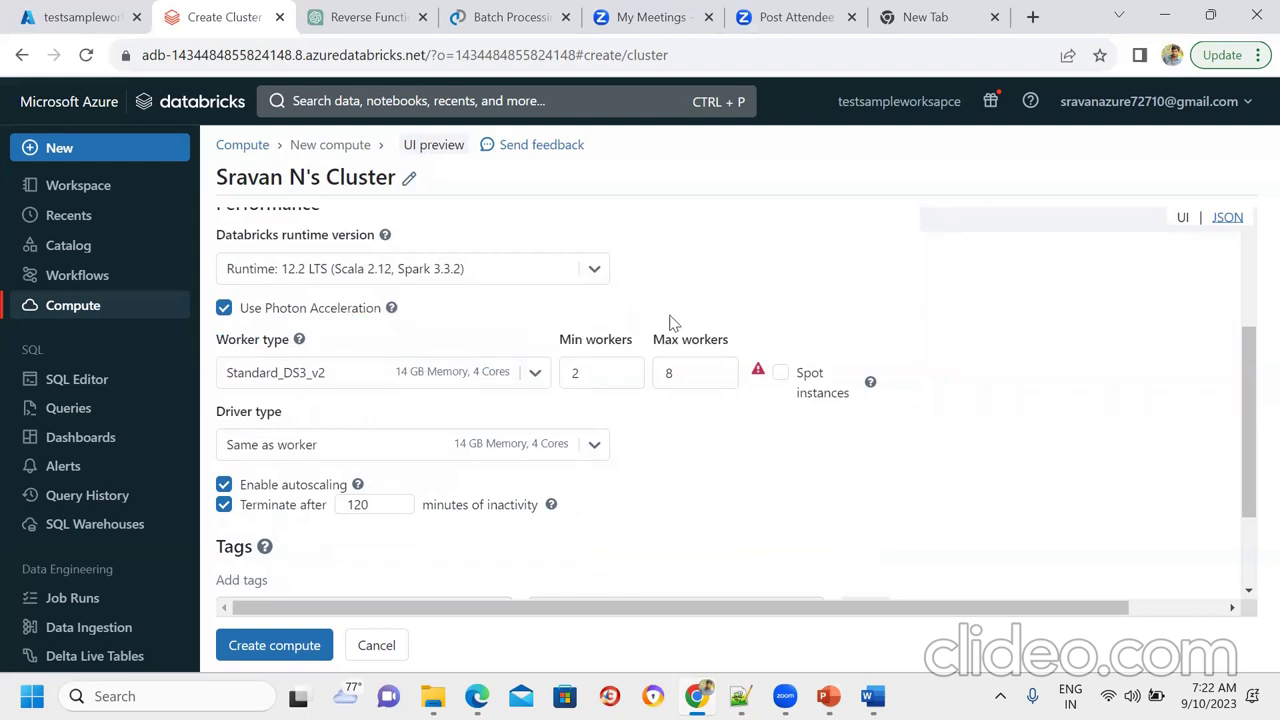
{"action": "left_click", "coordinate": [533, 376]}
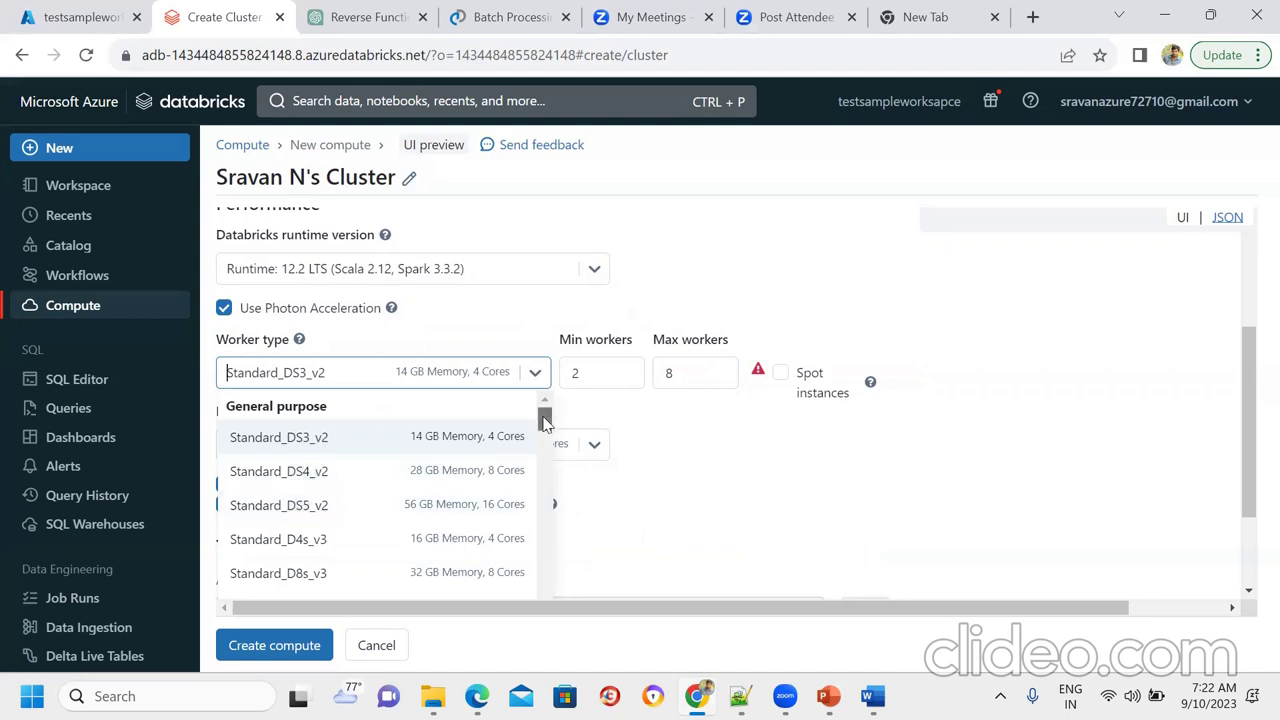
{"action": "scroll", "coordinate": [545, 420], "scroll_direction": "down", "scroll_amount": 3}
{"action": "scroll", "coordinate": [550, 418], "scroll_direction": "up", "scroll_amount": 3}
{"action": "scroll", "coordinate": [548, 420], "scroll_direction": "down", "scroll_amount": 2}
{"action": "scroll", "coordinate": [546, 420], "scroll_direction": "up", "scroll_amount": 2}
{"action": "mouse_move", "coordinate": [546, 424]}
{"action": "left_mouse_down"}
{"action": "mouse_move", "coordinate": [548, 452]}
{"action": "mouse_move", "coordinate": [544, 437]}
{"action": "left_mouse_up"}
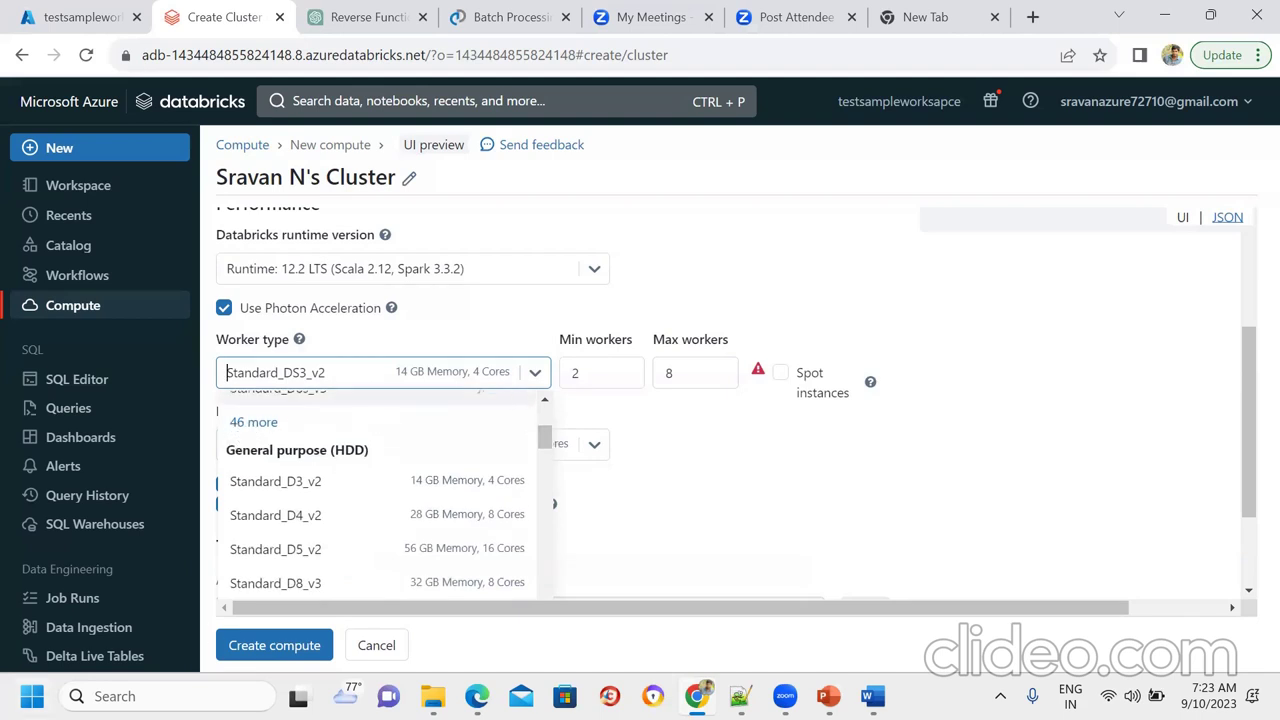
{"action": "key", "text": "super"}
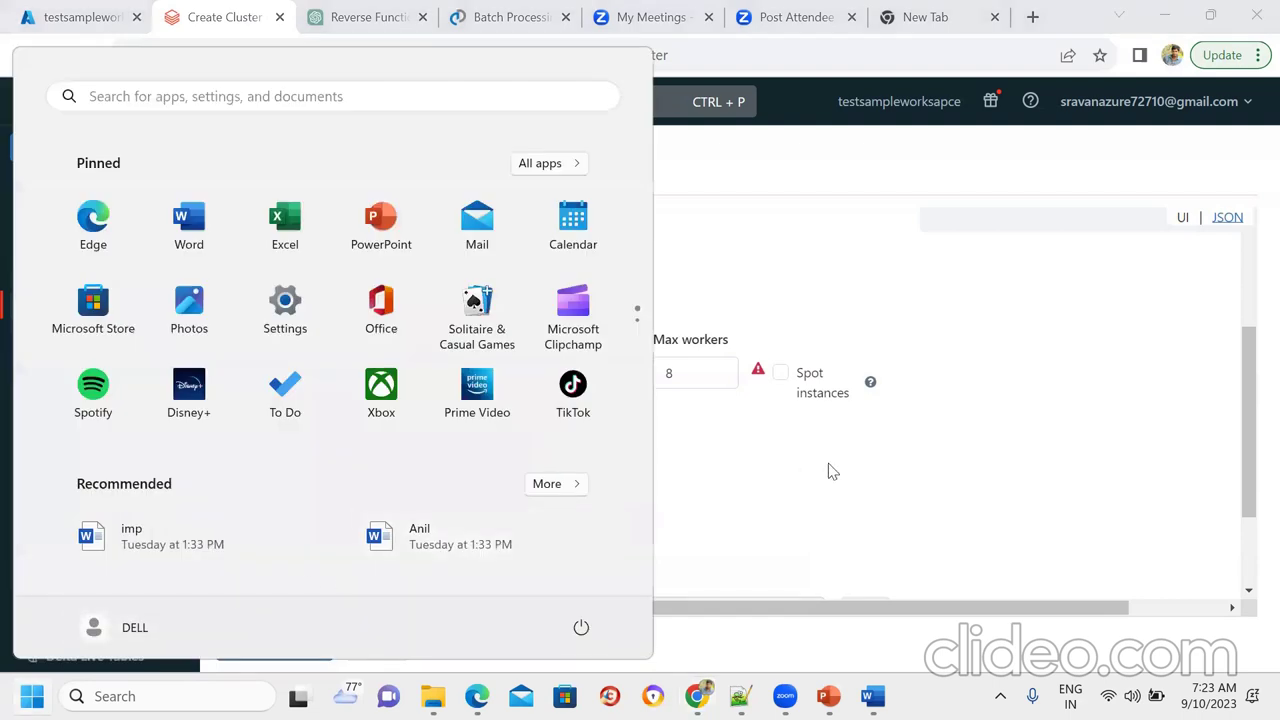
{"action": "left_click", "coordinate": [828, 463]}
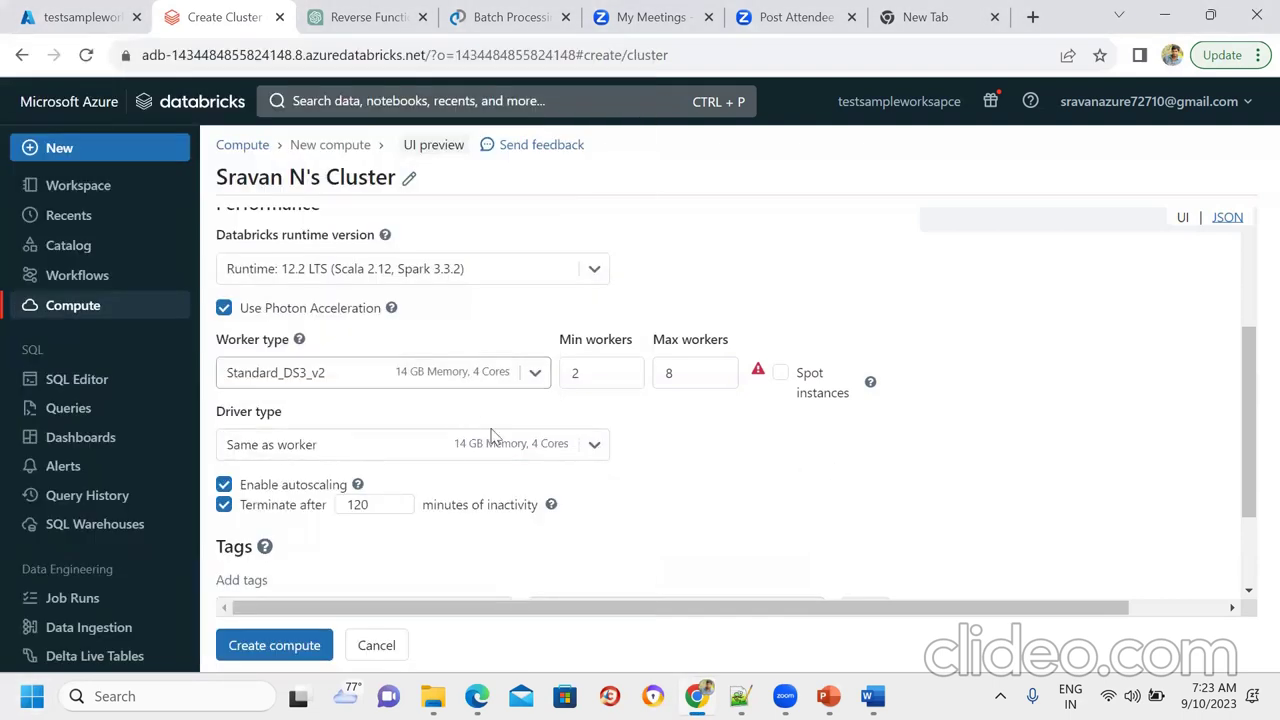
Step: Examine the Driver type setting and browse its available General purpose and General purpose (HDD) machine sizes
{"action": "left_click", "coordinate": [592, 450]}
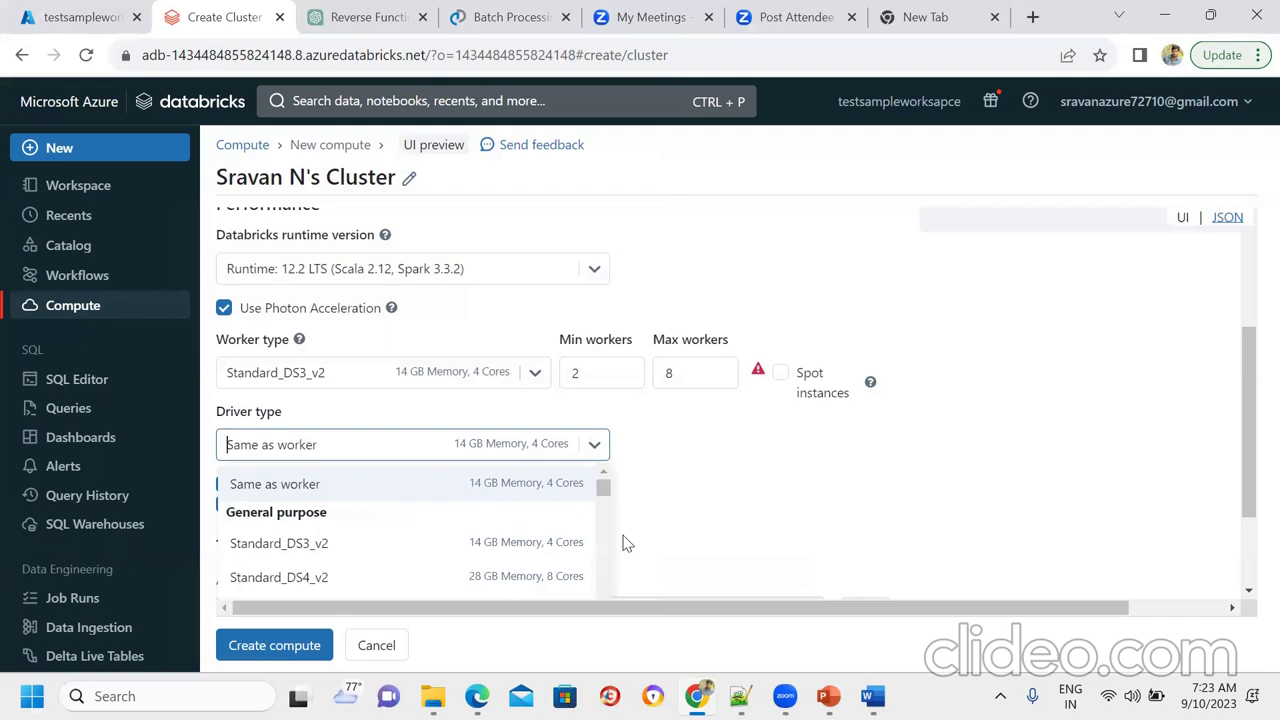
{"action": "scroll", "coordinate": [765, 440], "scroll_direction": "down", "scroll_amount": 1}
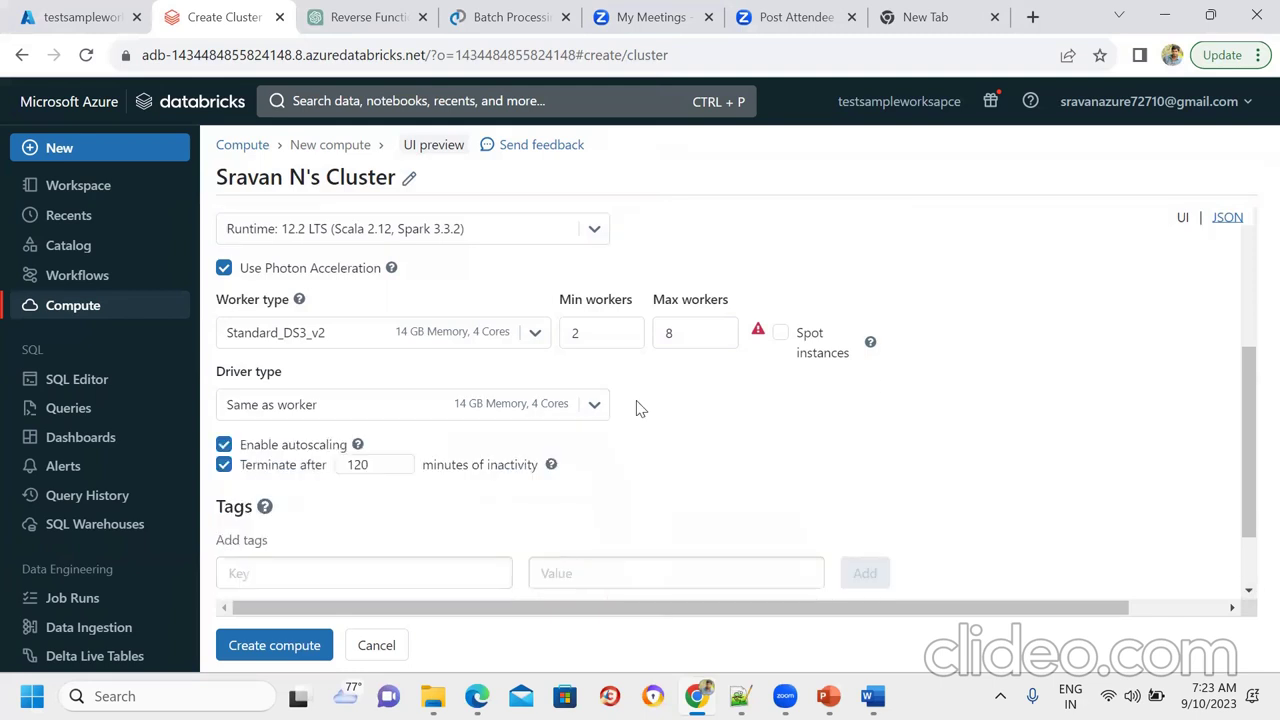
{"action": "left_click", "coordinate": [598, 404]}
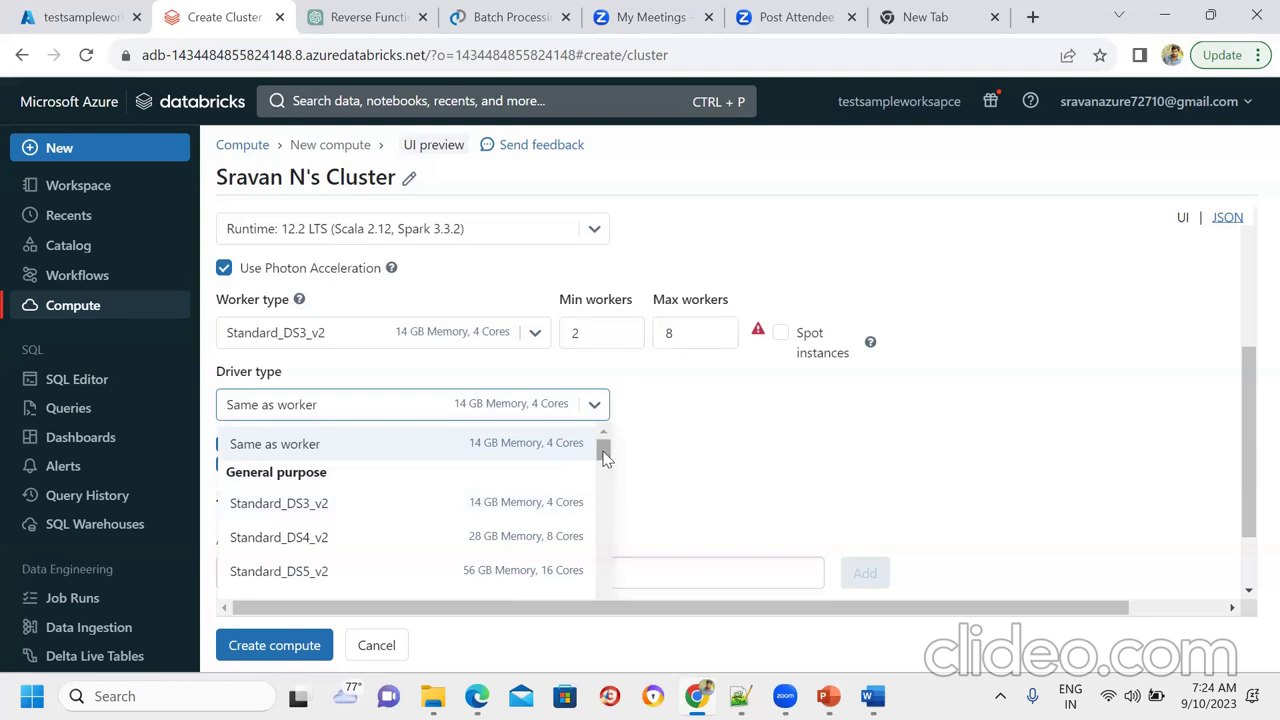
{"action": "scroll", "coordinate": [605, 471], "scroll_direction": "down", "scroll_amount": 2}
{"action": "scroll", "coordinate": [605, 467], "scroll_direction": "down", "scroll_amount": 1}
{"action": "scroll", "coordinate": [608, 460], "scroll_direction": "up", "scroll_amount": 4}
{"action": "left_click_drag", "start_coordinate": [607, 453], "coordinate": [603, 480]}
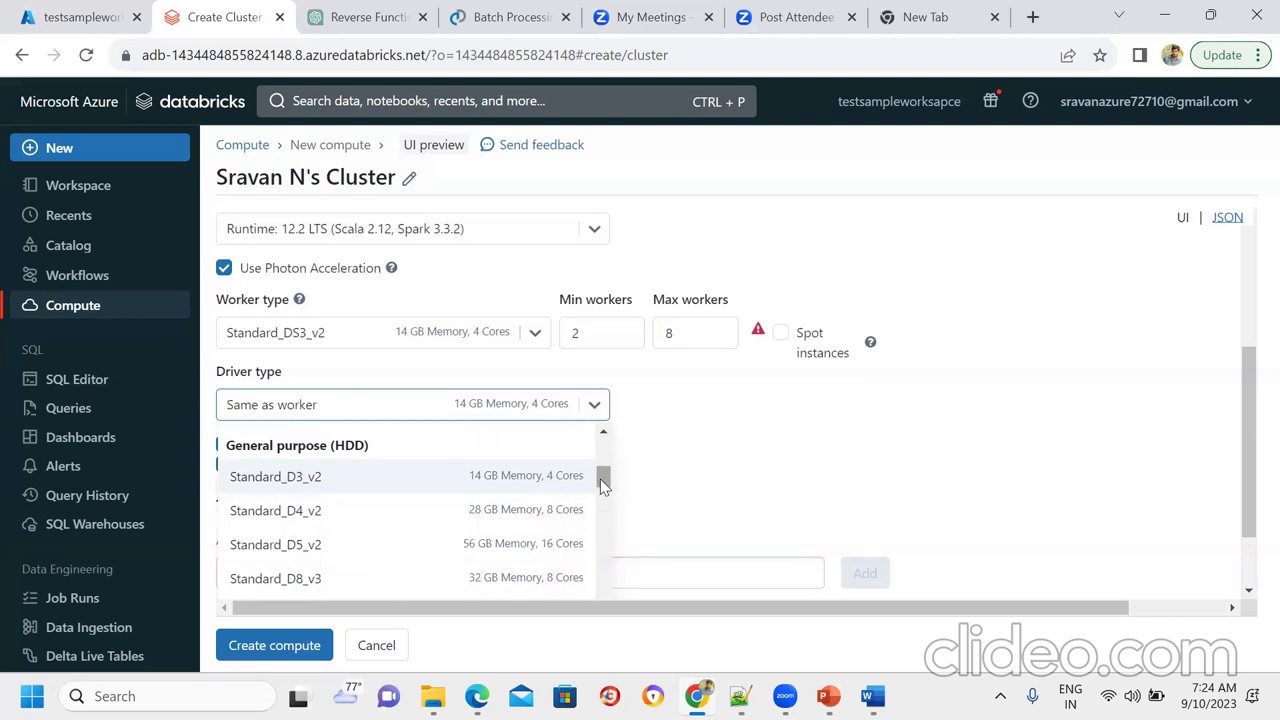
{"action": "left_click_drag", "start_coordinate": [604, 485], "coordinate": [608, 423]}
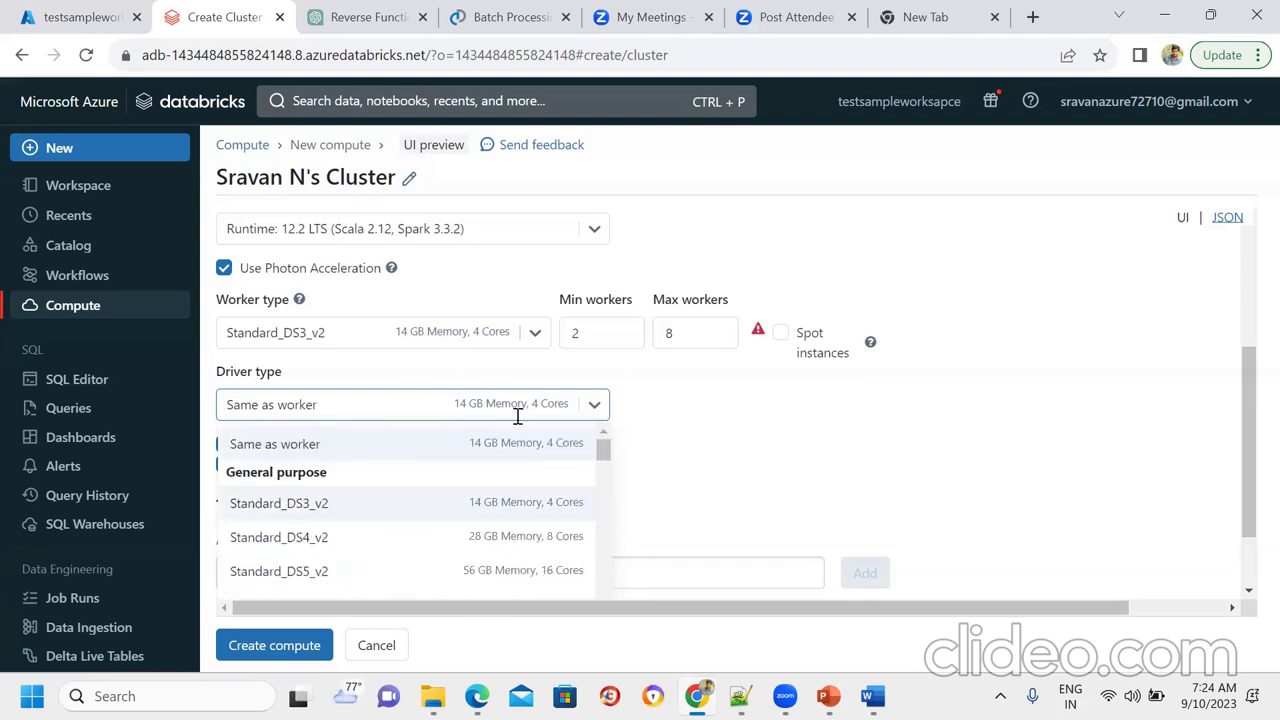
{"action": "left_click", "coordinate": [733, 432]}
Step: Try Standard_DS4_v2 as the driver type, check the driver entry in the summary, and restore Same as worker
{"action": "left_click", "coordinate": [596, 406]}
{"action": "left_click", "coordinate": [490, 545]}
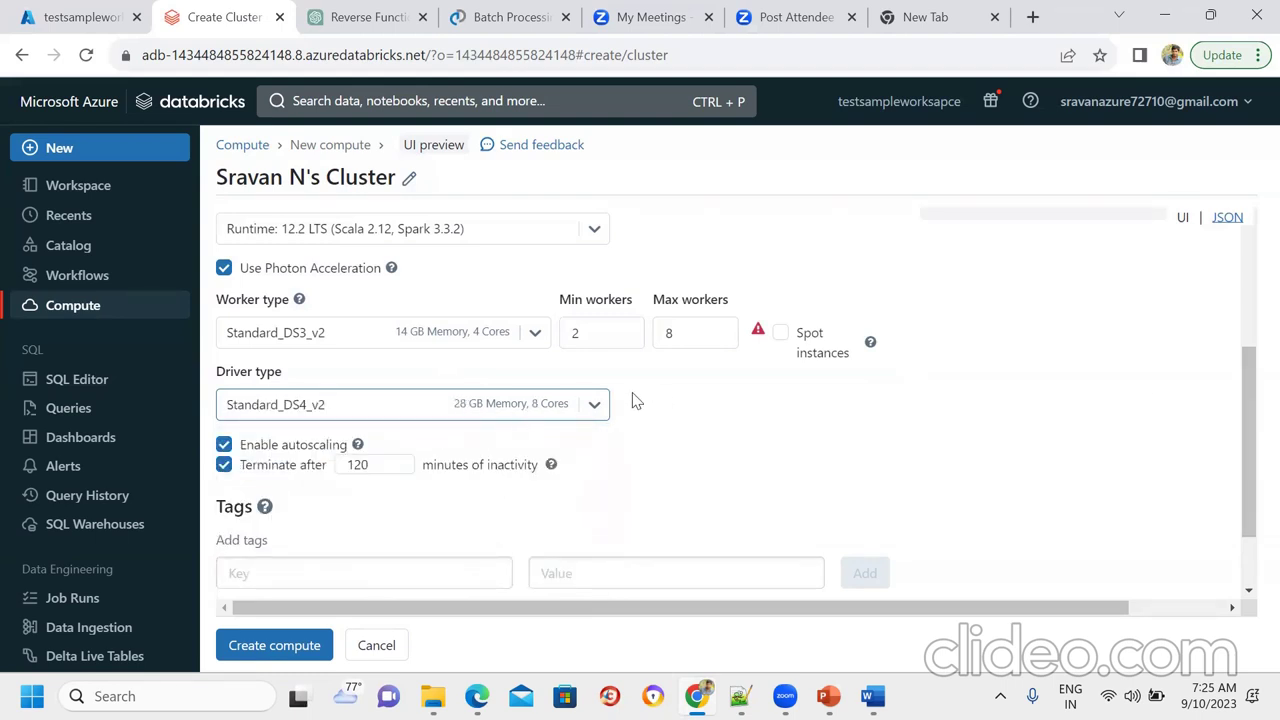
{"action": "left_click_drag", "start_coordinate": [1248, 366], "coordinate": [1248, 254]}
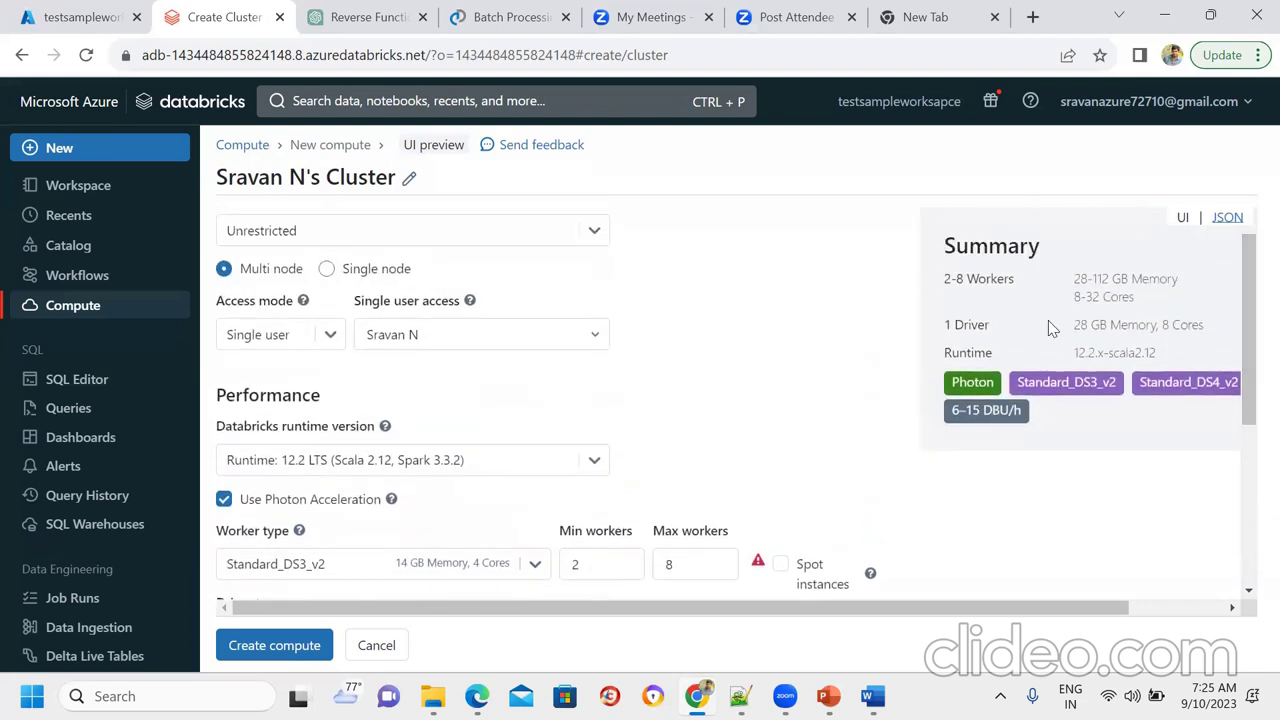
{"action": "left_click_drag", "start_coordinate": [1072, 331], "coordinate": [1206, 331]}
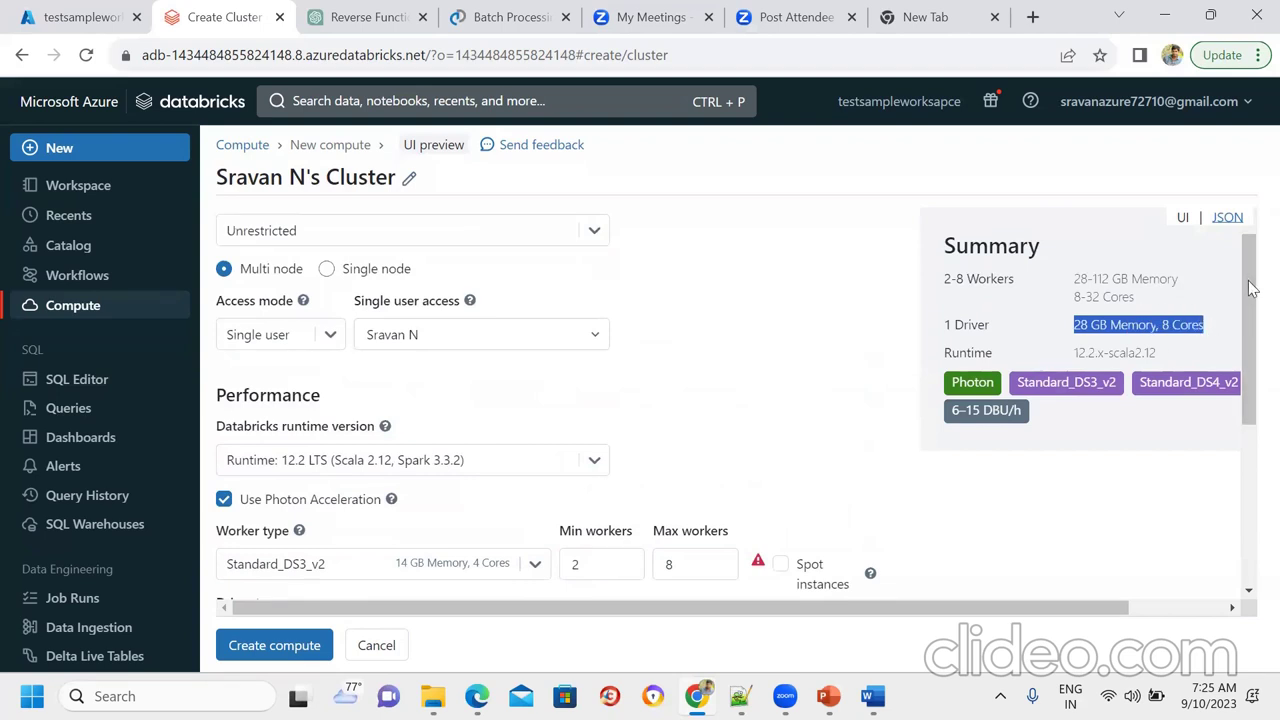
{"action": "left_click_drag", "start_coordinate": [1250, 282], "coordinate": [1250, 443]}
{"action": "left_click", "coordinate": [593, 314]}
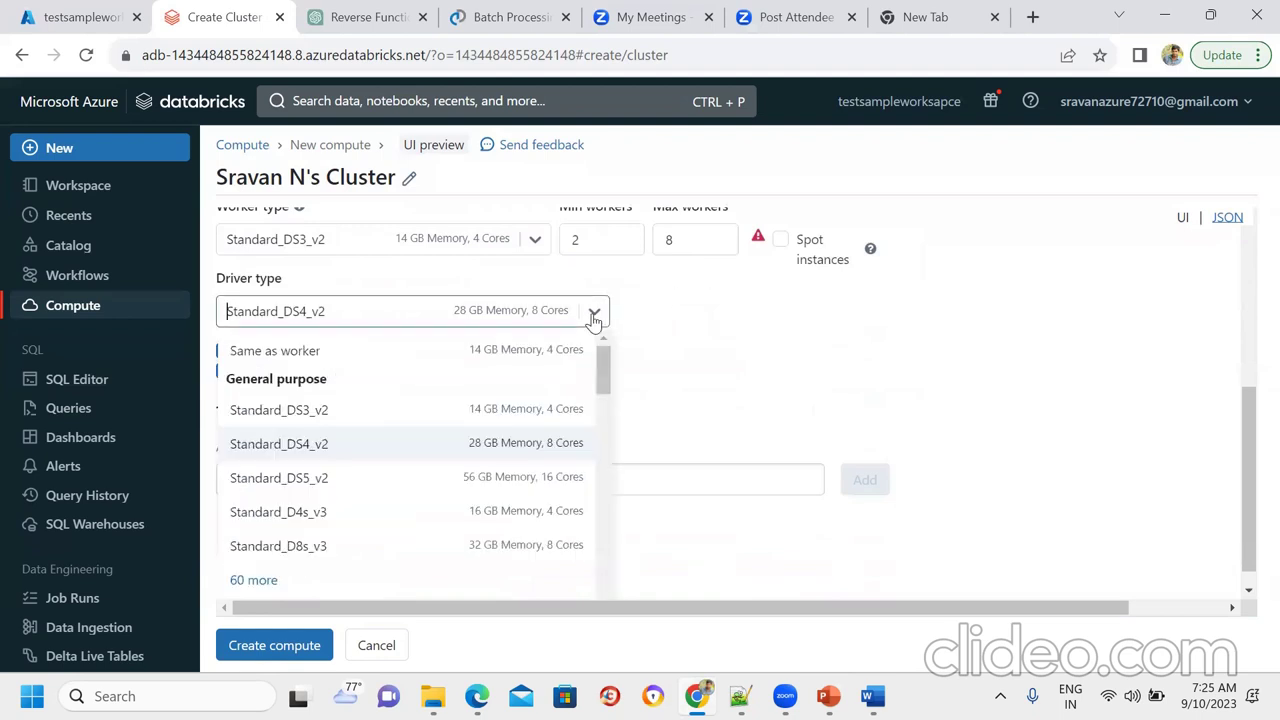
{"action": "left_click", "coordinate": [387, 352]}
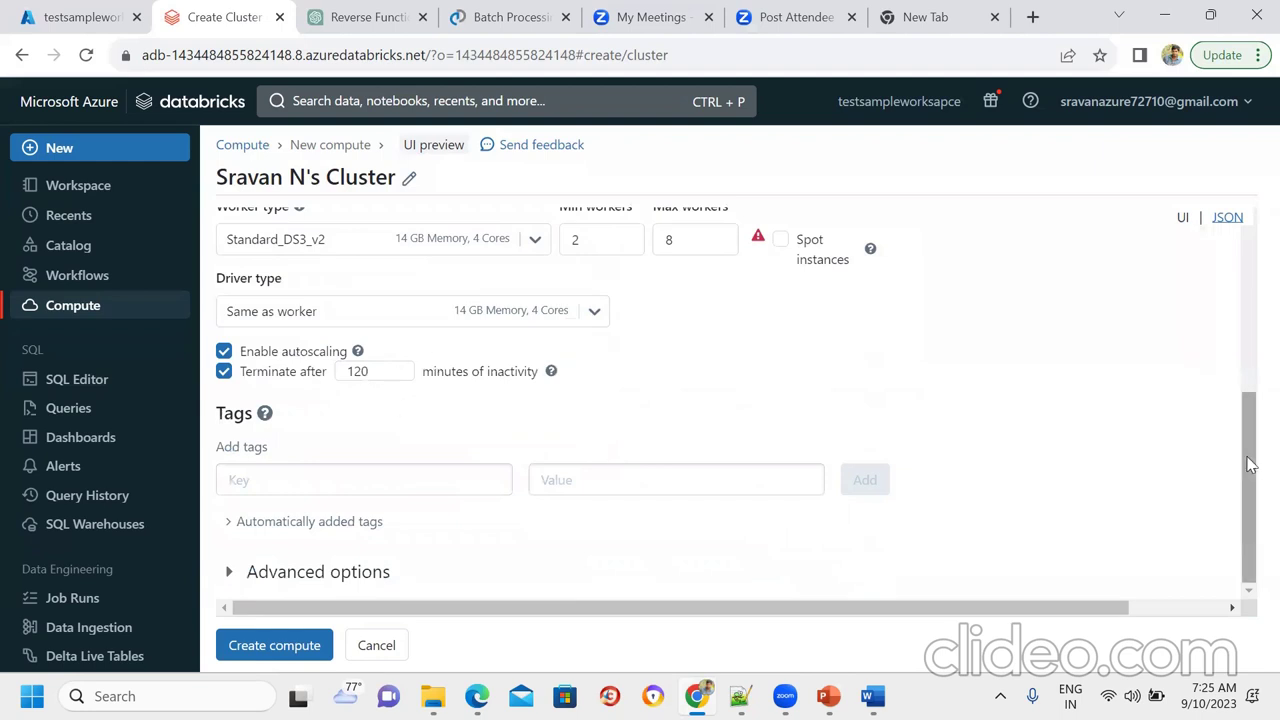
Step: Examine the autoscaling option together with the Min workers and Max workers settings
{"action": "left_click_drag", "start_coordinate": [1248, 464], "coordinate": [1249, 437]}
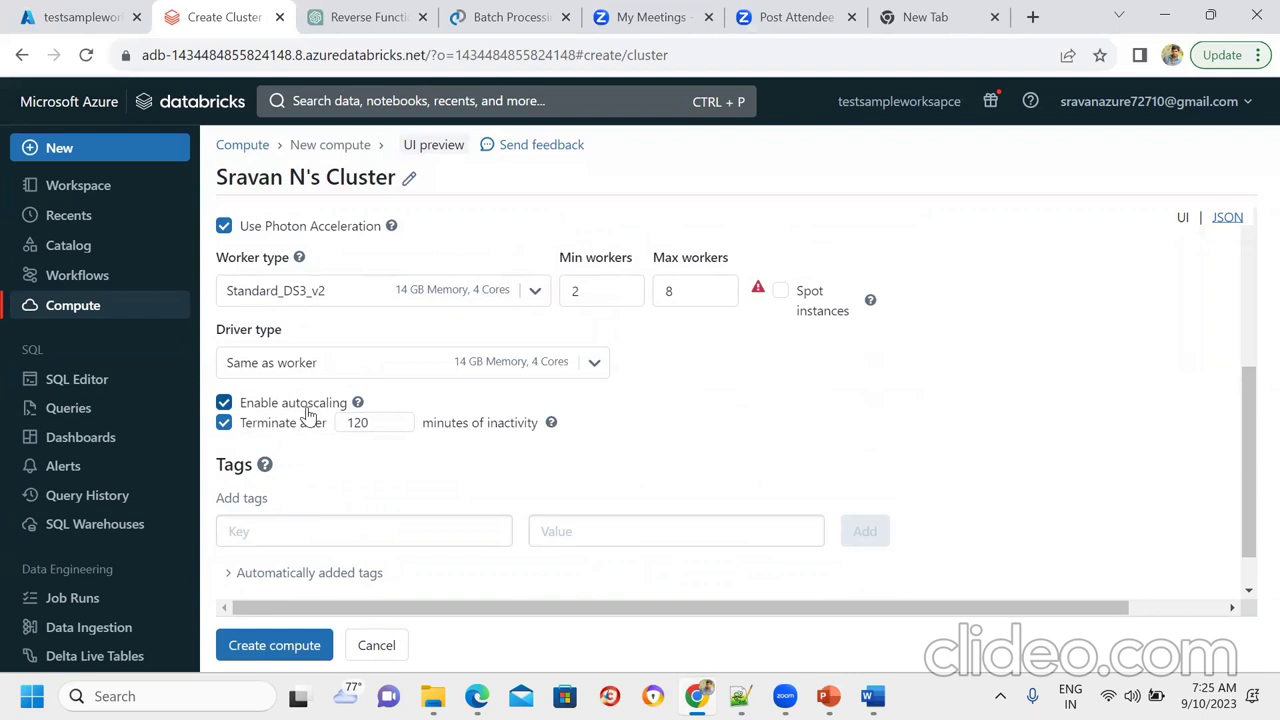
{"action": "left_click", "coordinate": [578, 289]}
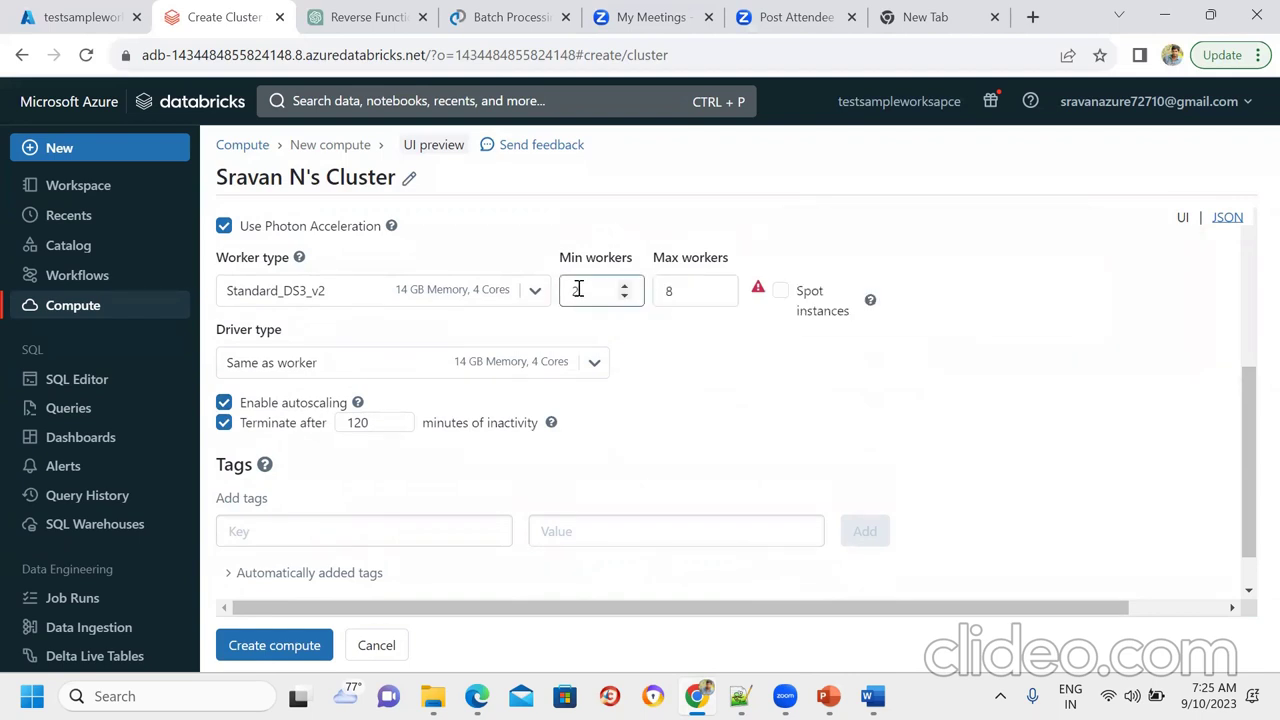
{"action": "left_click", "coordinate": [692, 291]}
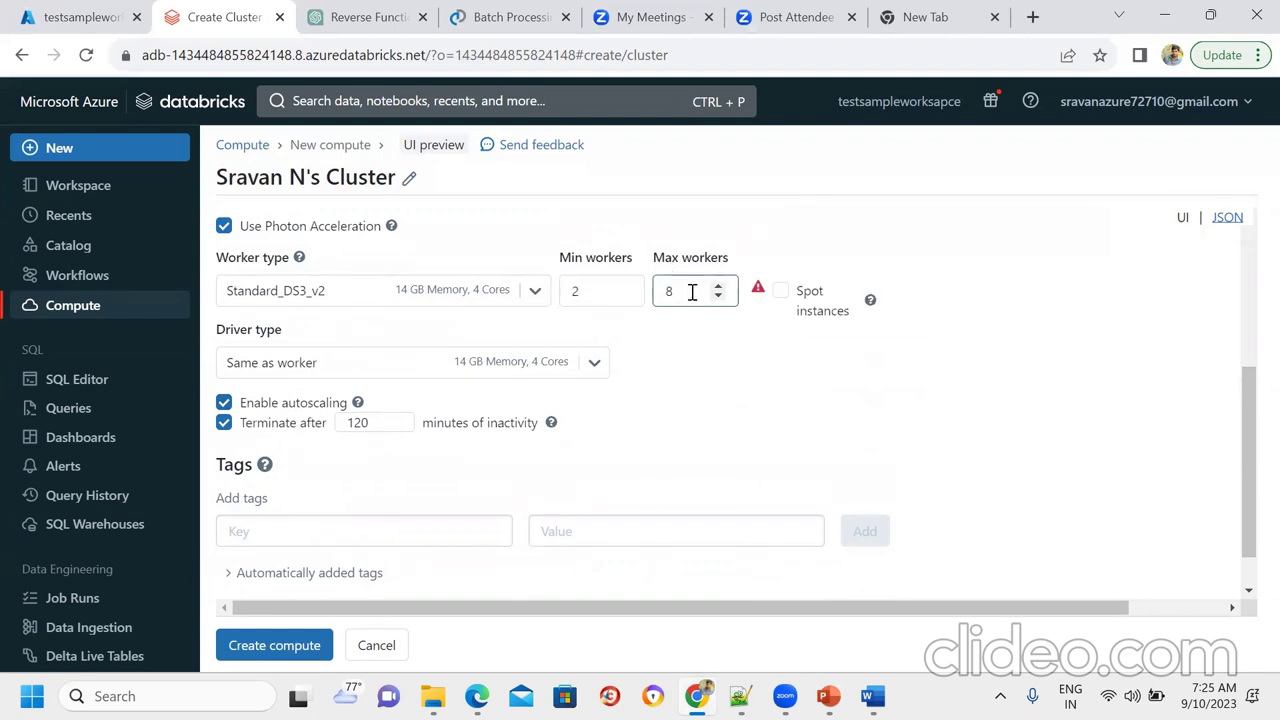
{"action": "left_click", "coordinate": [917, 143]}
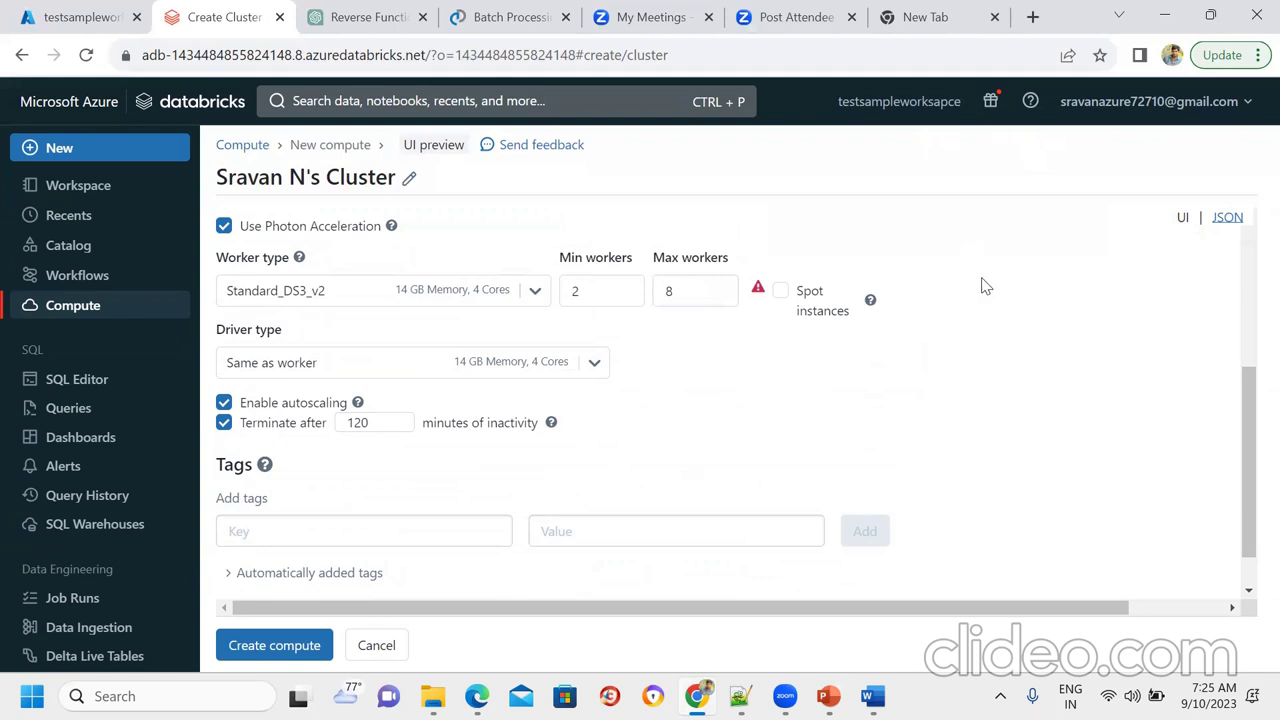
{"action": "left_click", "coordinate": [666, 297]}
Step: Read the help for terminating after inactivity, and examine that setting along with the cluster summary
{"action": "mouse_move", "coordinate": [552, 424]}
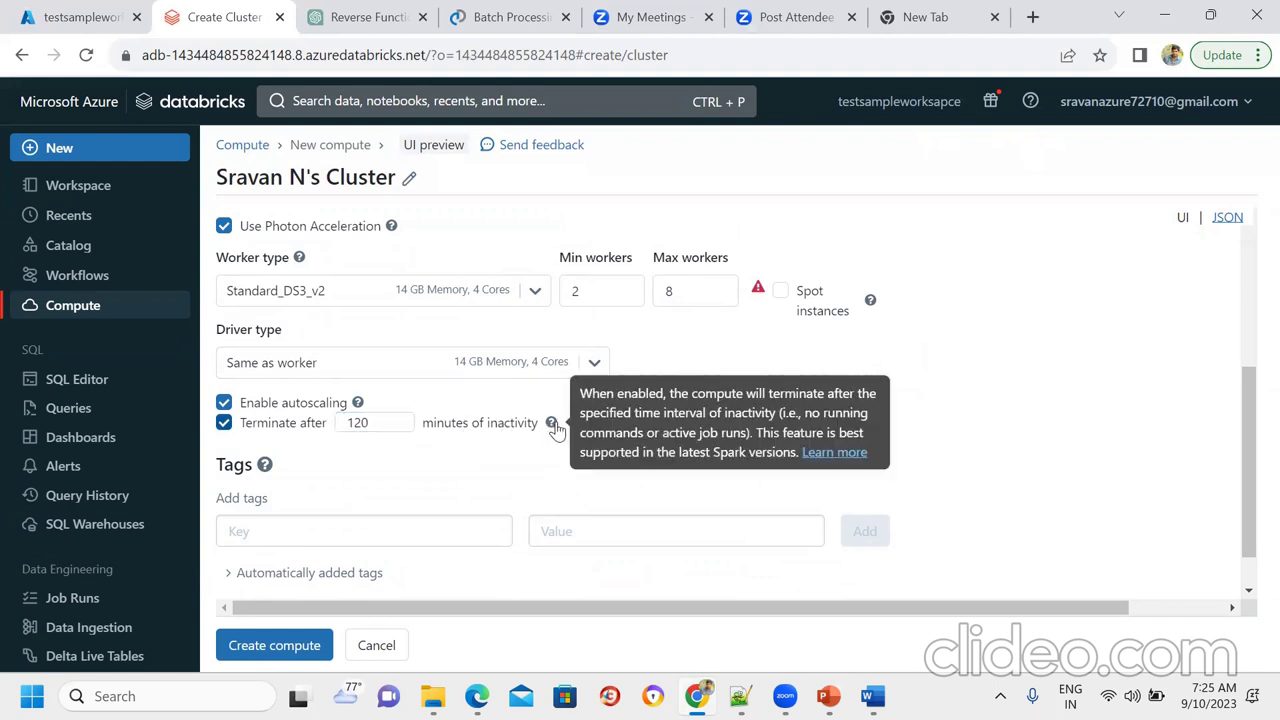
{"action": "left_click_drag", "start_coordinate": [1248, 474], "coordinate": [1252, 306]}
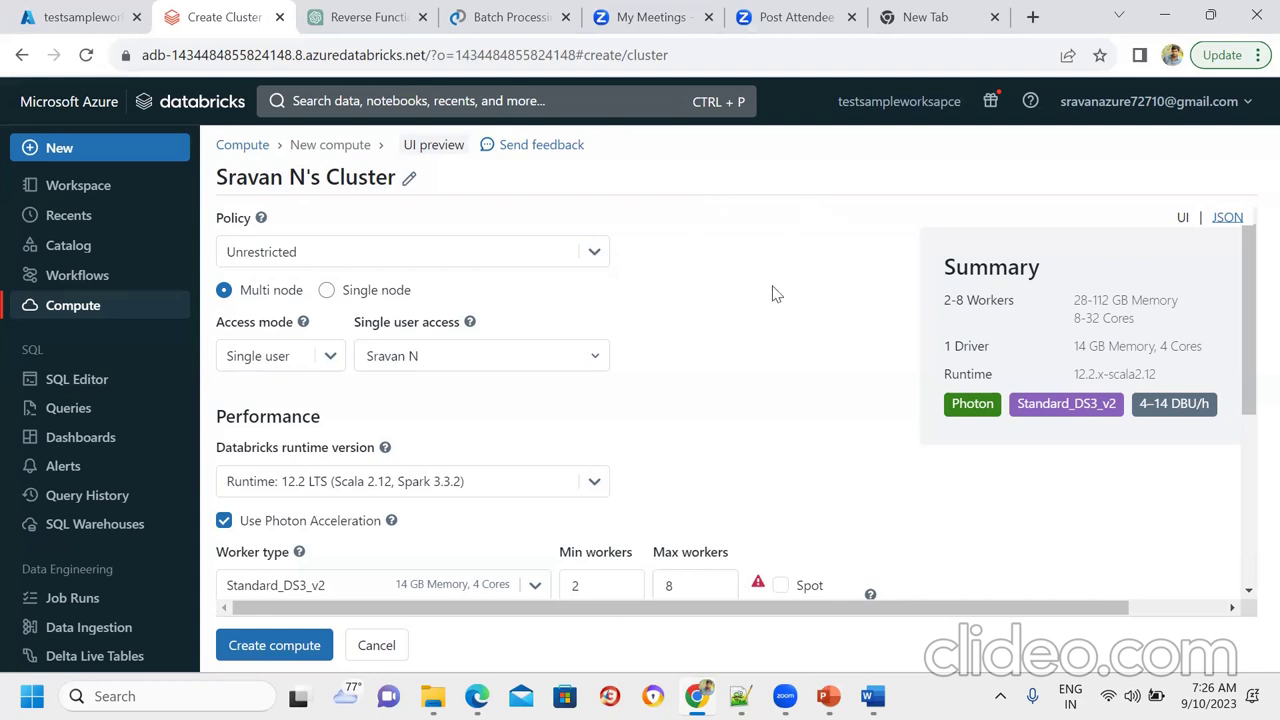
{"action": "left_click_drag", "start_coordinate": [1247, 260], "coordinate": [1250, 378]}
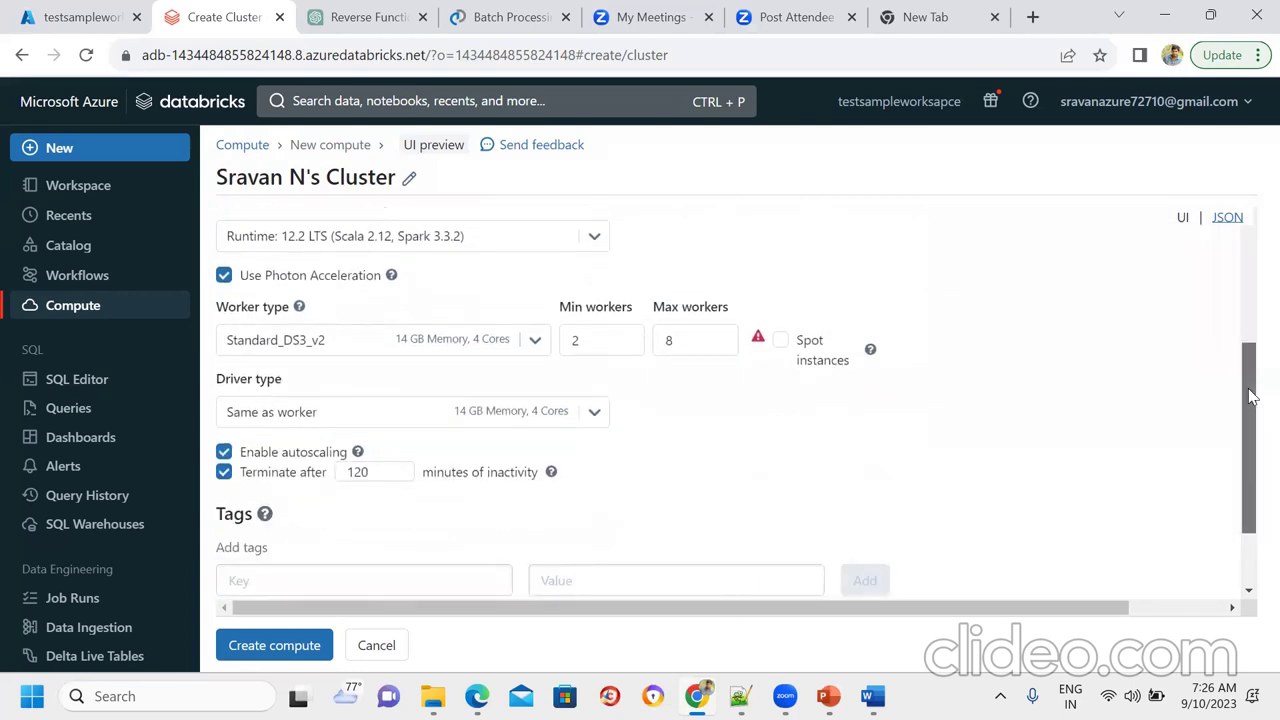
{"action": "left_click_drag", "start_coordinate": [1250, 396], "coordinate": [1249, 414]}
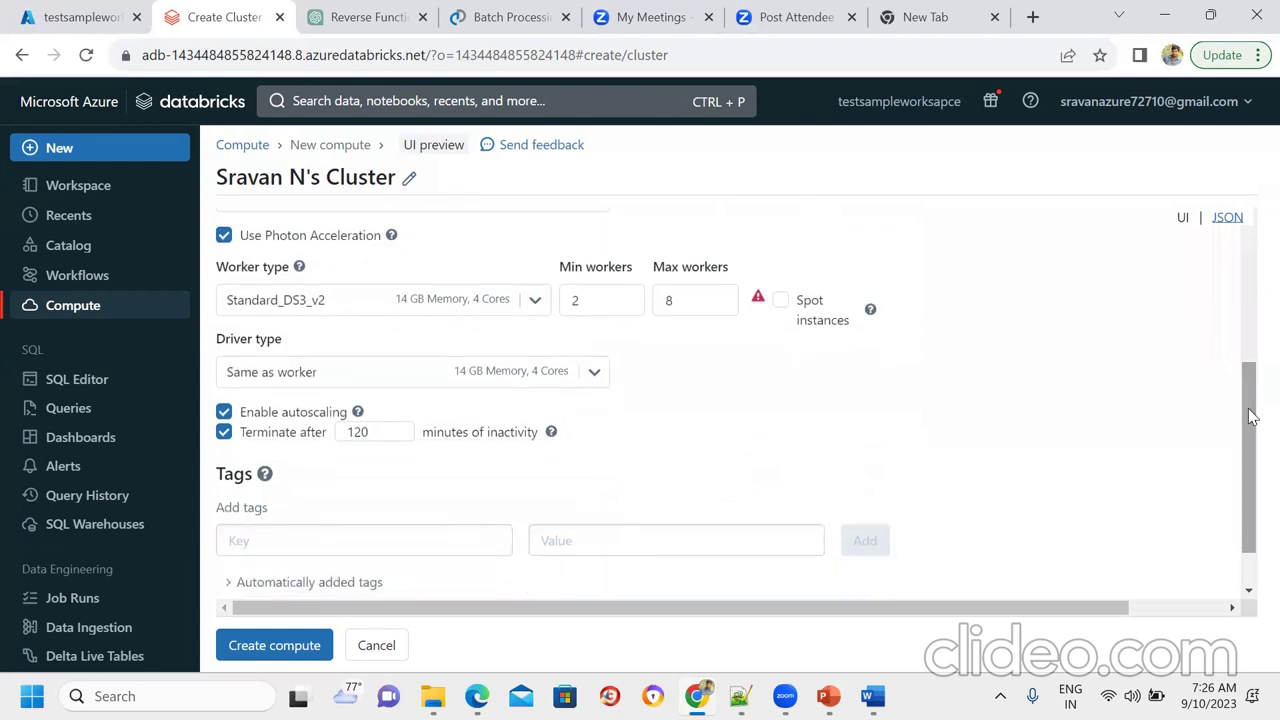
{"action": "left_click", "coordinate": [373, 430]}
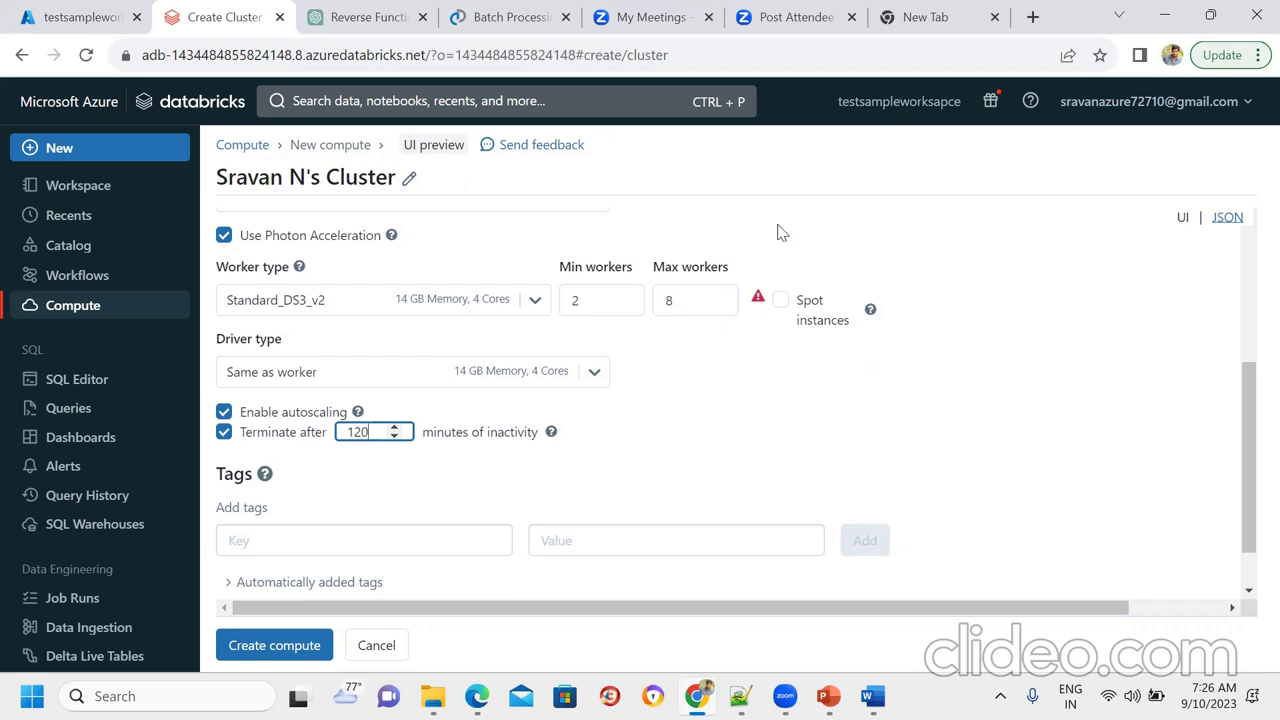
{"action": "left_click_drag", "start_coordinate": [1248, 398], "coordinate": [1252, 434]}
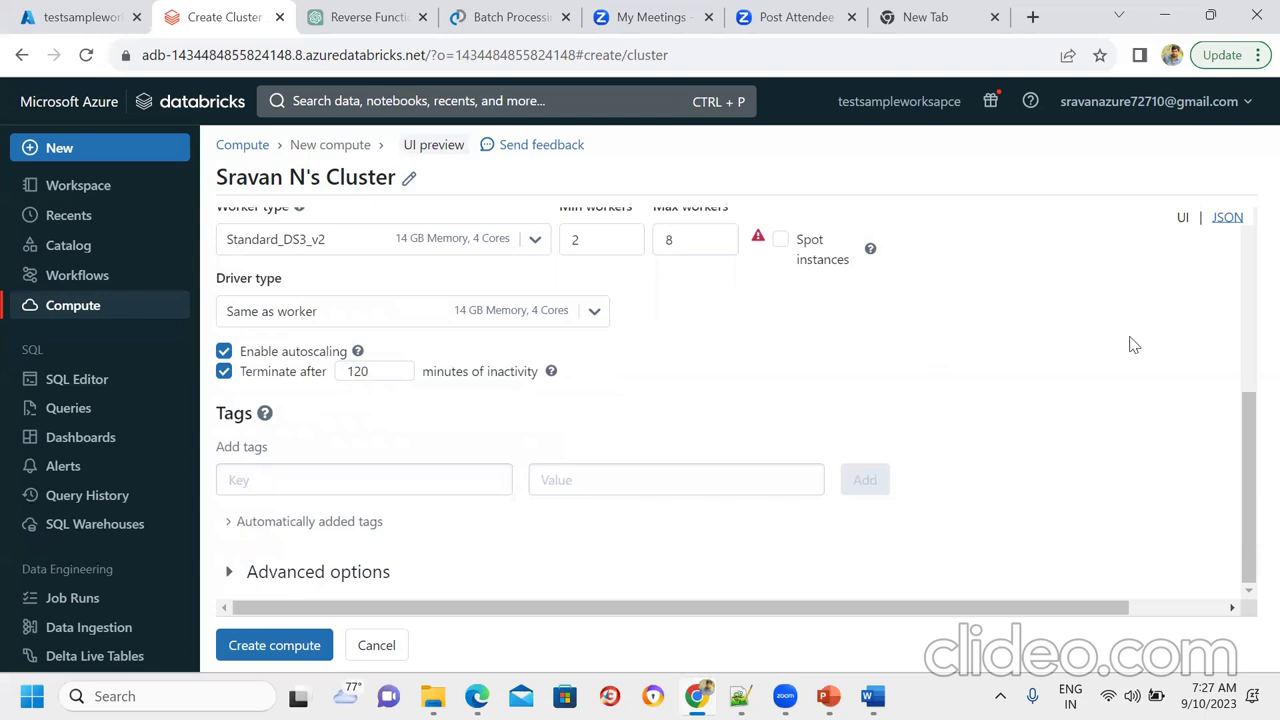
Step: Switch the cluster to Single node mode, look at its summary, and return to Multi node mode
{"action": "left_click_drag", "start_coordinate": [1247, 430], "coordinate": [1252, 283]}
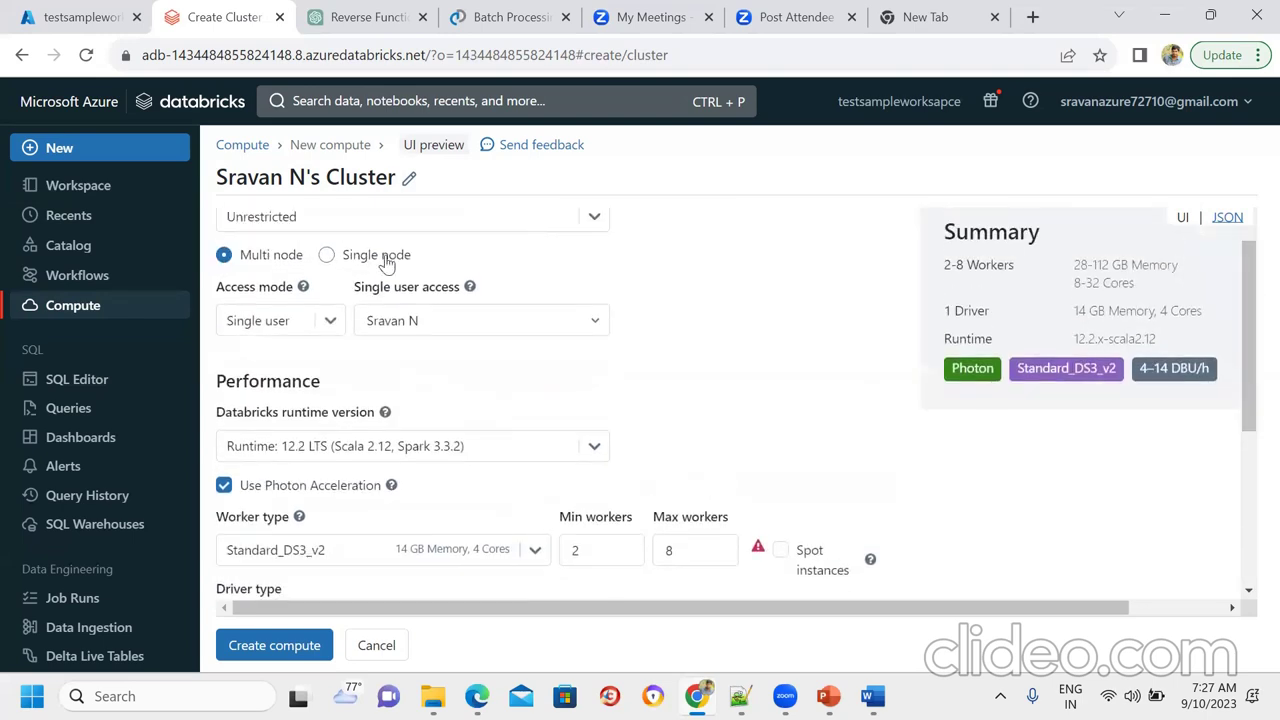
{"action": "left_click", "coordinate": [326, 254]}
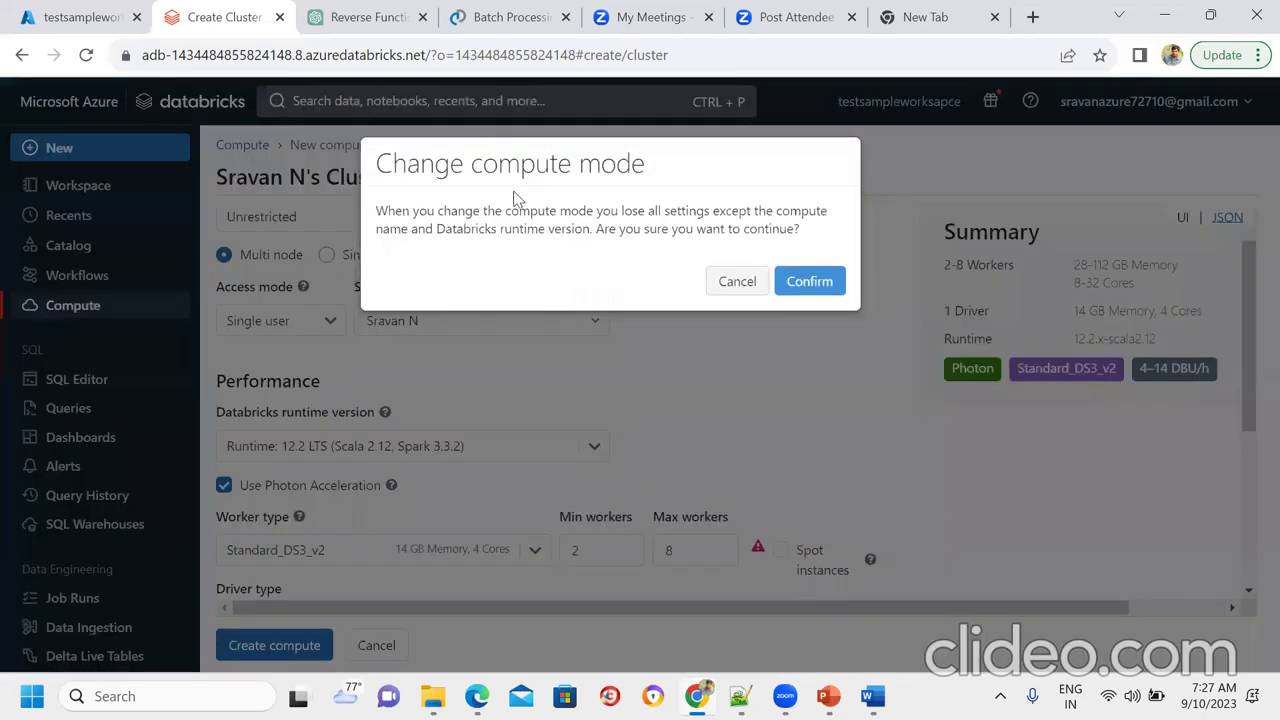
{"action": "left_click", "coordinate": [809, 283]}
{"action": "left_click_drag", "start_coordinate": [1247, 283], "coordinate": [1248, 245]}
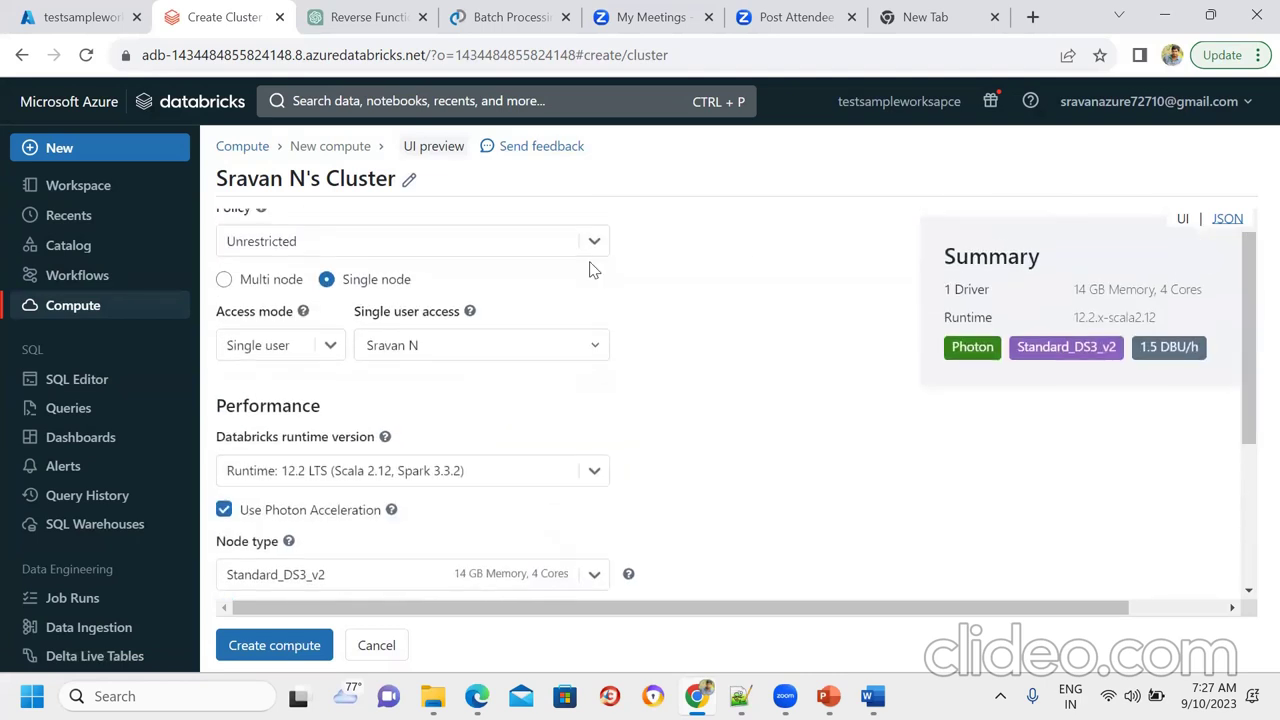
{"action": "left_click", "coordinate": [224, 279]}
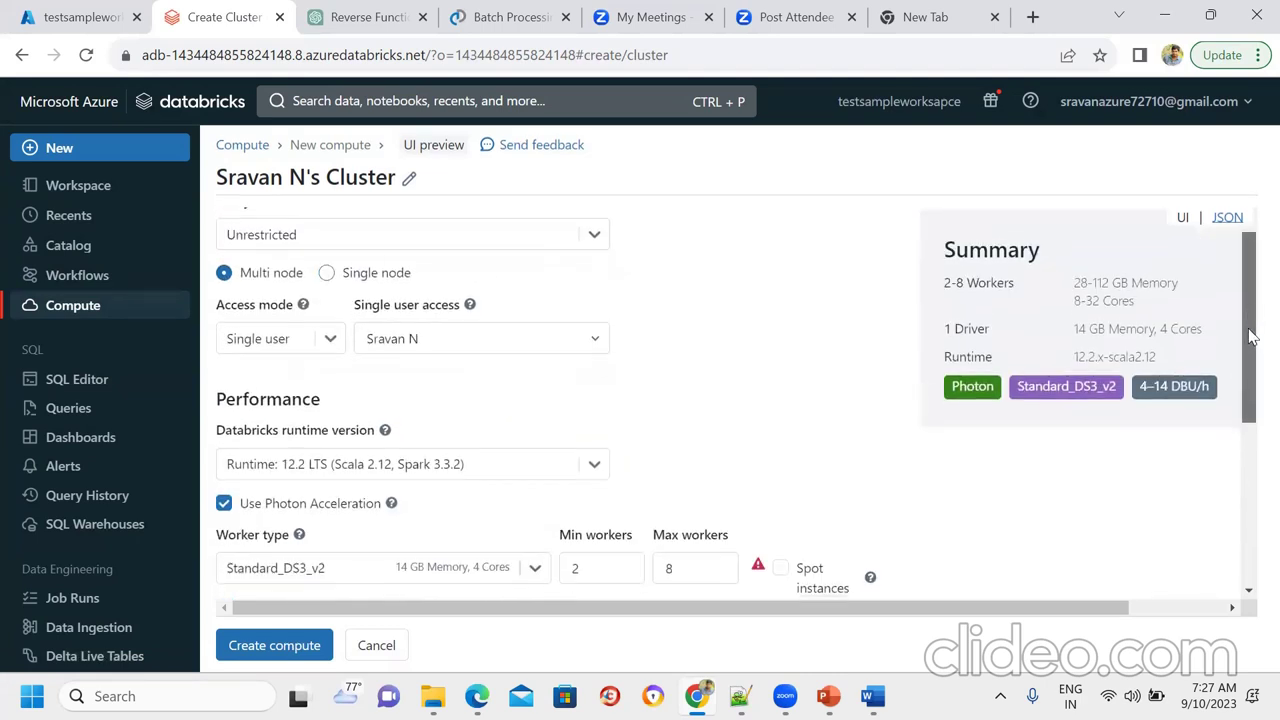
Step: Set the cluster's maximum number of workers to 4
{"action": "left_click_drag", "start_coordinate": [1250, 320], "coordinate": [1249, 409]}
{"action": "left_click", "coordinate": [677, 388]}
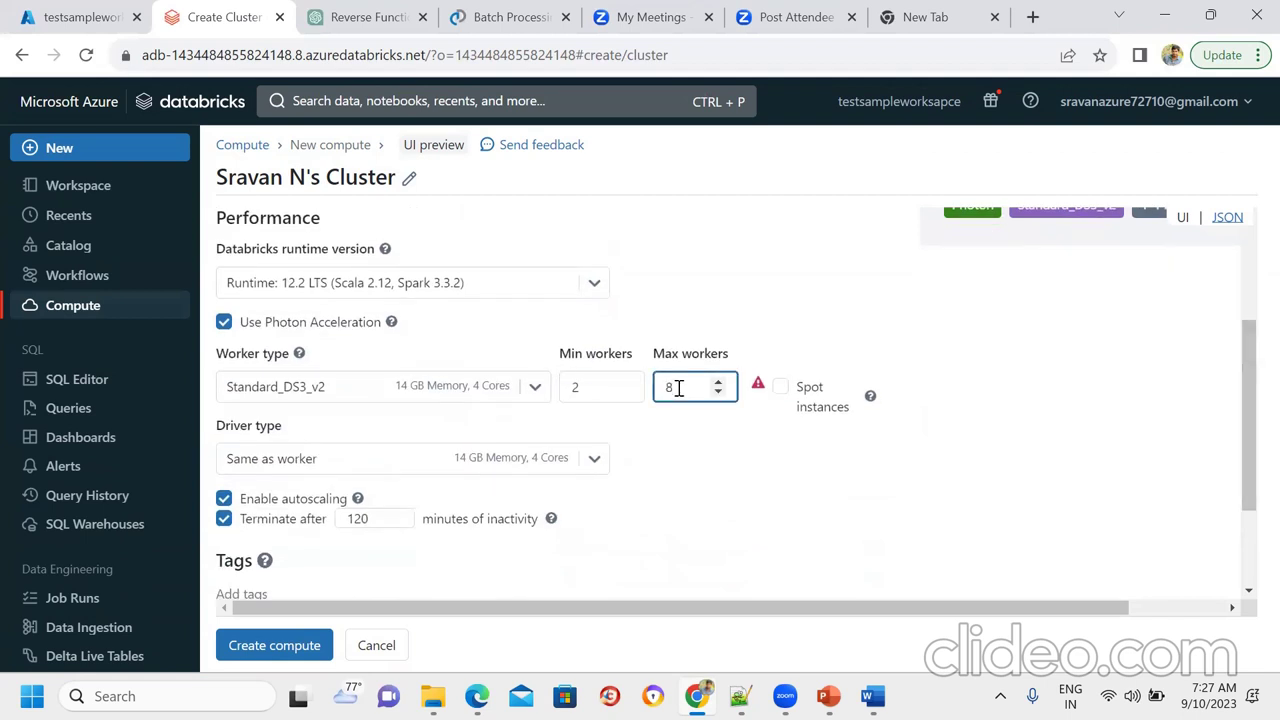
{"action": "key", "text": "BackSpace"}
{"action": "type", "text": "2"}
{"action": "left_click", "coordinate": [985, 411]}
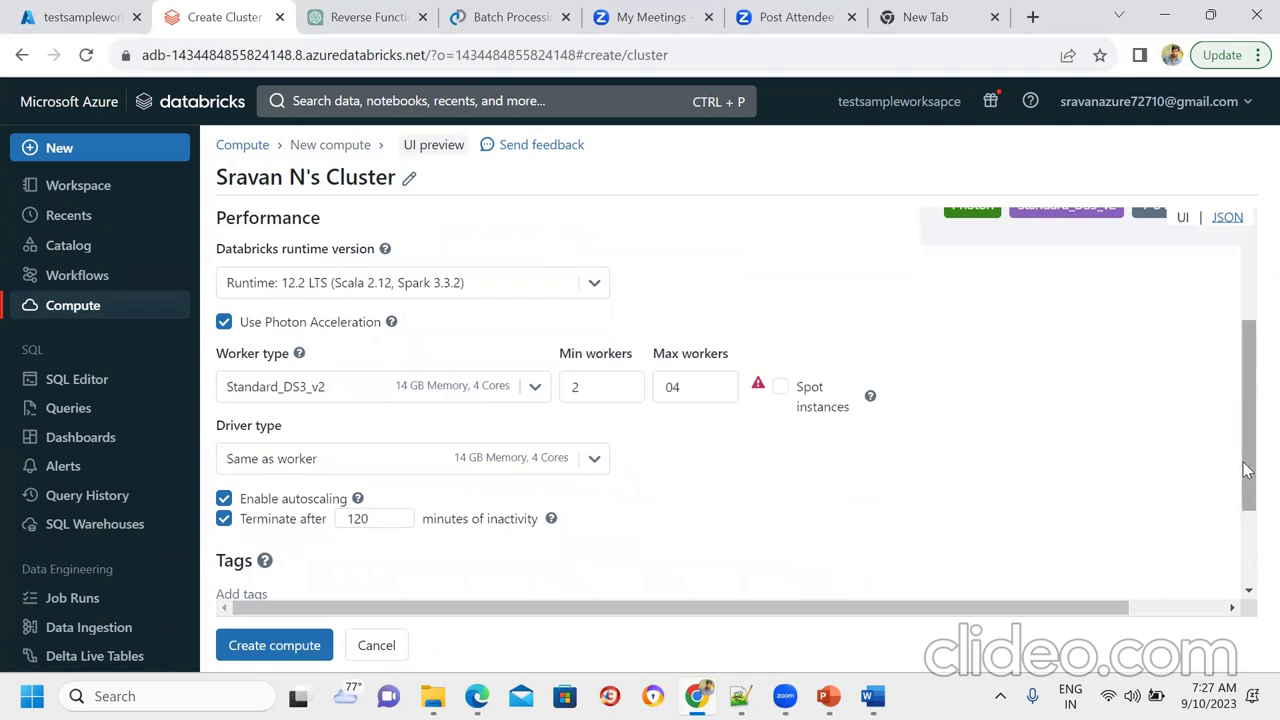
Step: Set the cluster to terminate after 30 minutes of inactivity
{"action": "left_click_drag", "start_coordinate": [1249, 392], "coordinate": [1254, 443]}
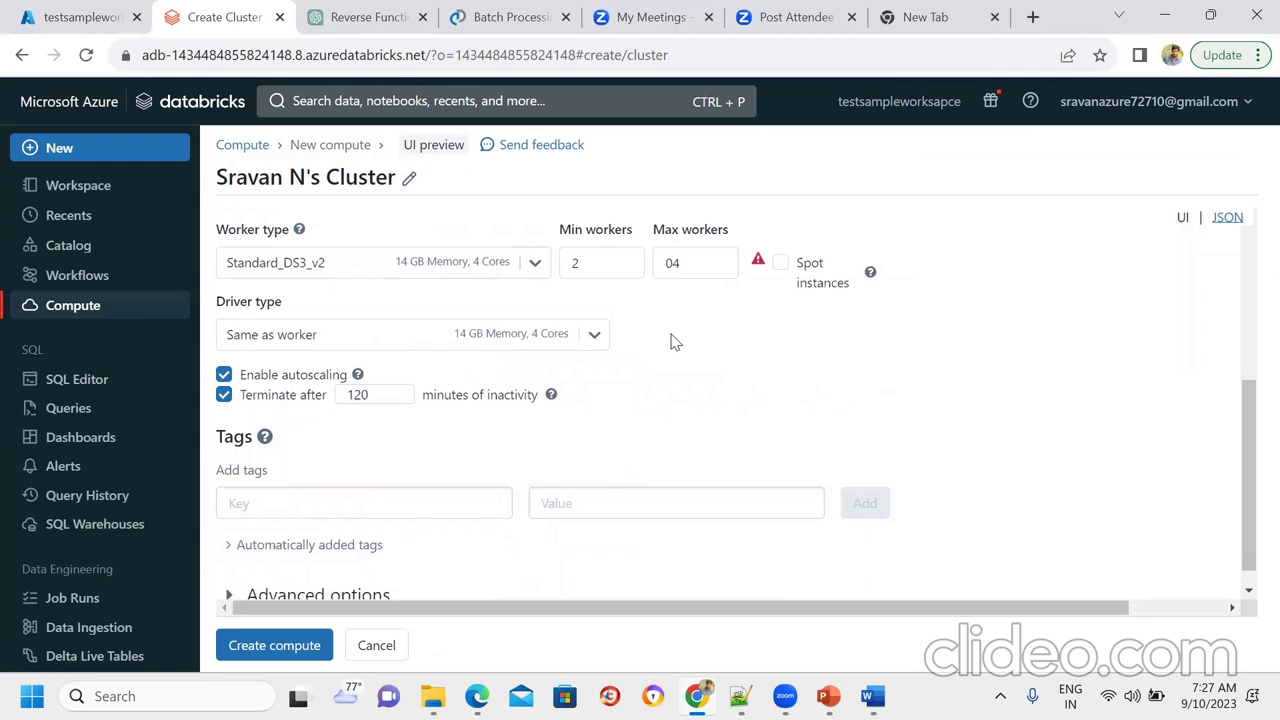
{"action": "left_click", "coordinate": [372, 394]}
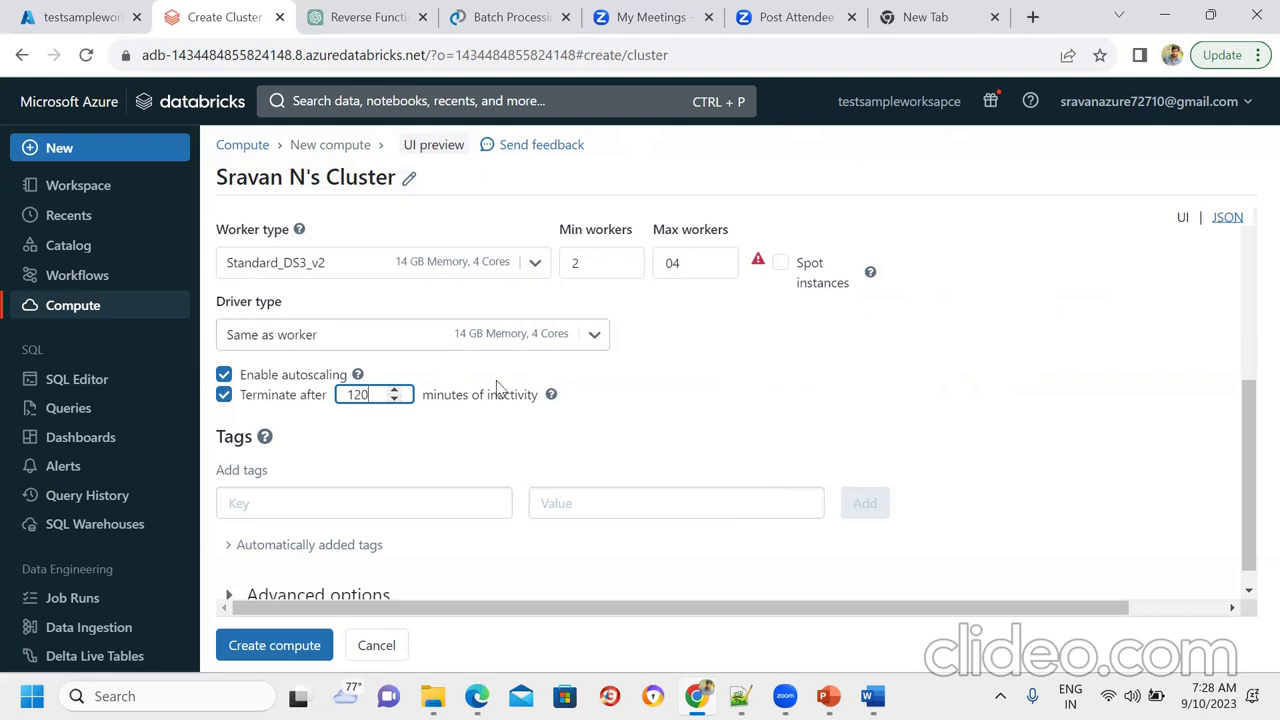
{"action": "key", "text": "BackSpace"}
{"action": "key", "text": "BackSpace"}
{"action": "key", "text": "BackSpace"}
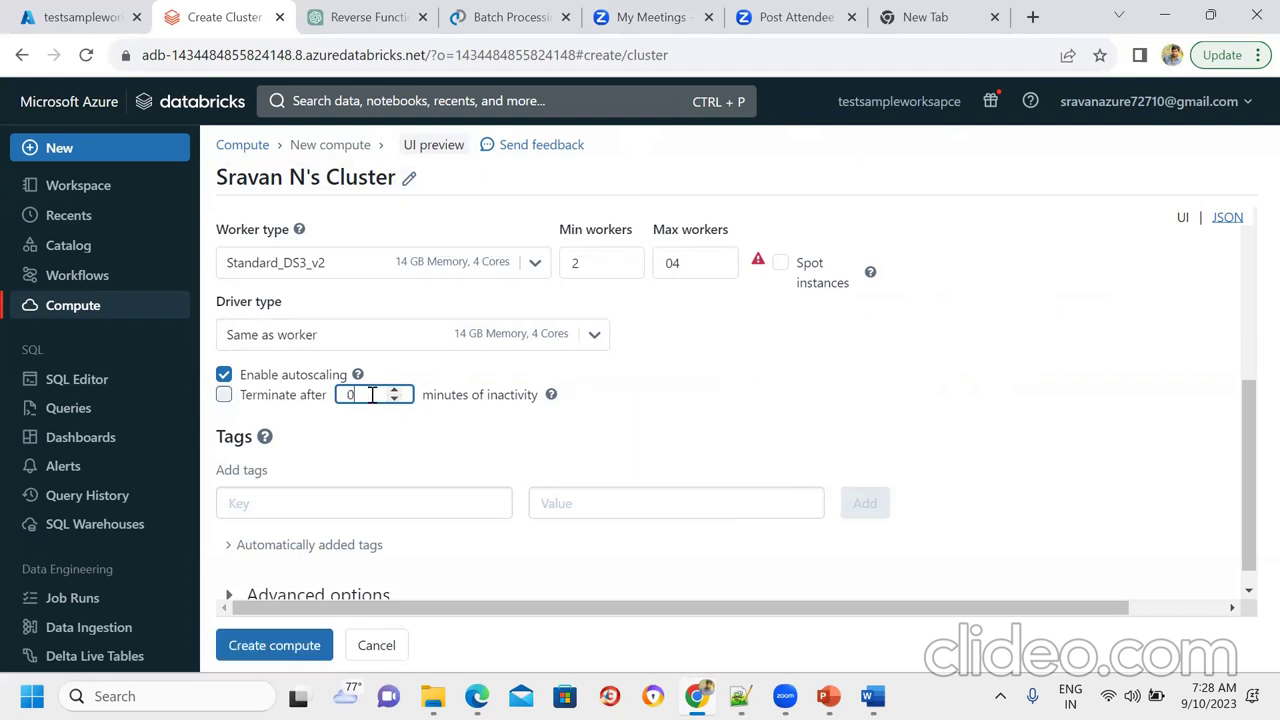
{"action": "type", "text": "3"}
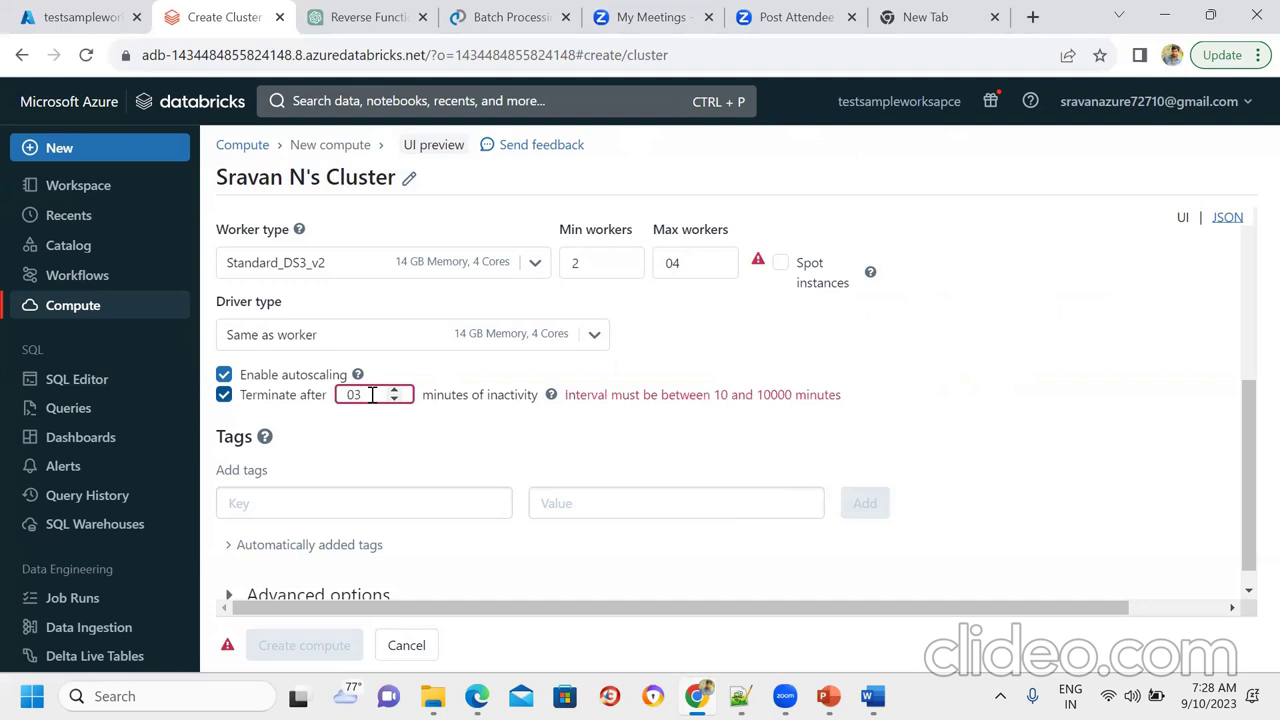
{"action": "type", "text": "0"}
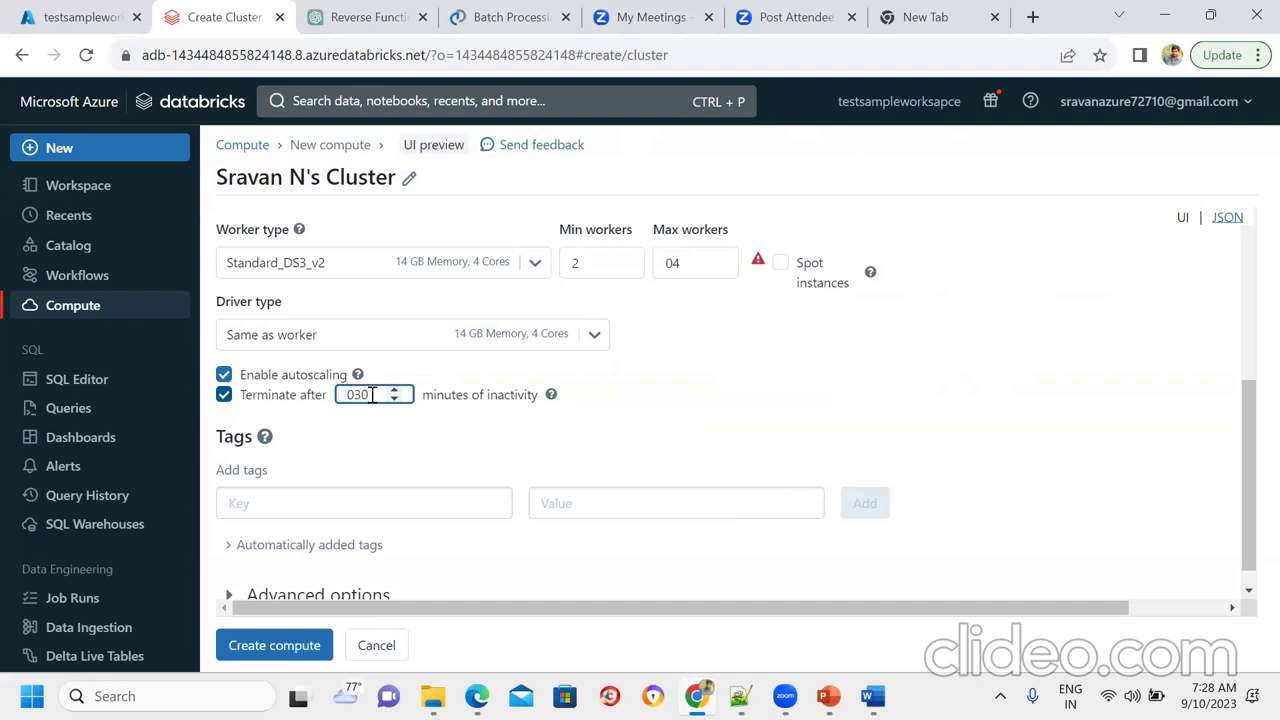
{"action": "key", "text": "BackSpace"}
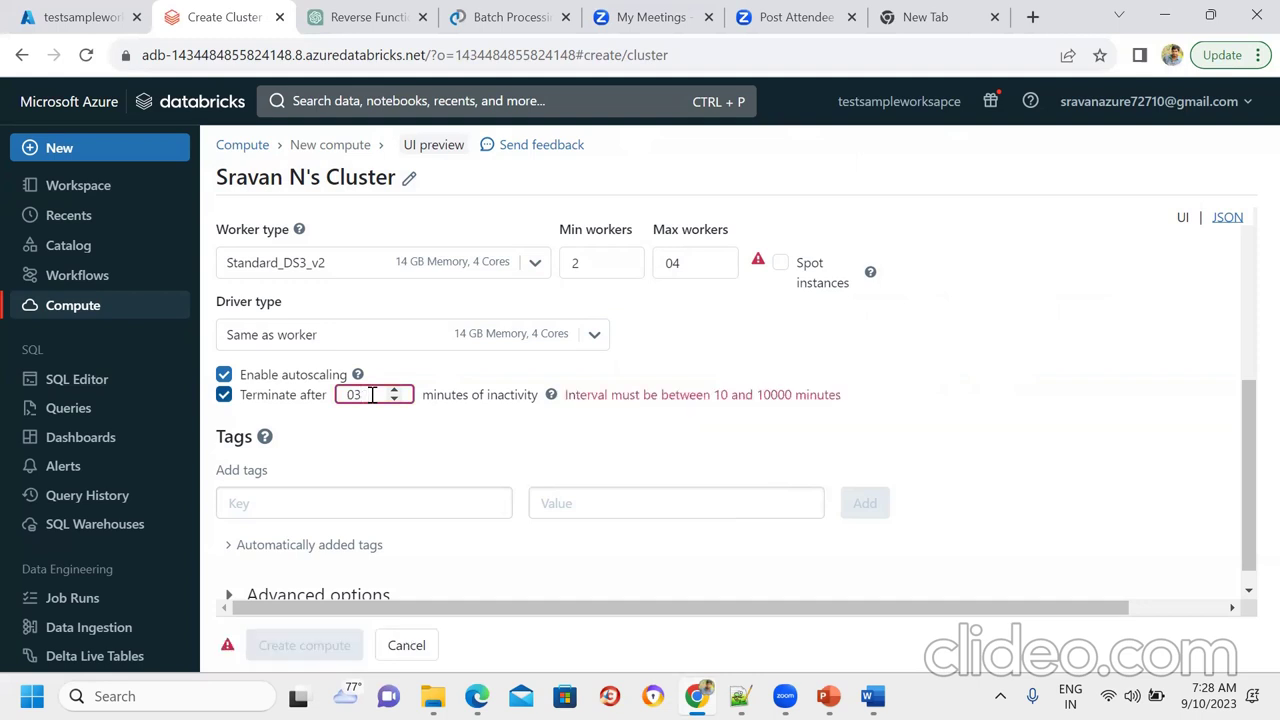
{"action": "type", "text": "0"}
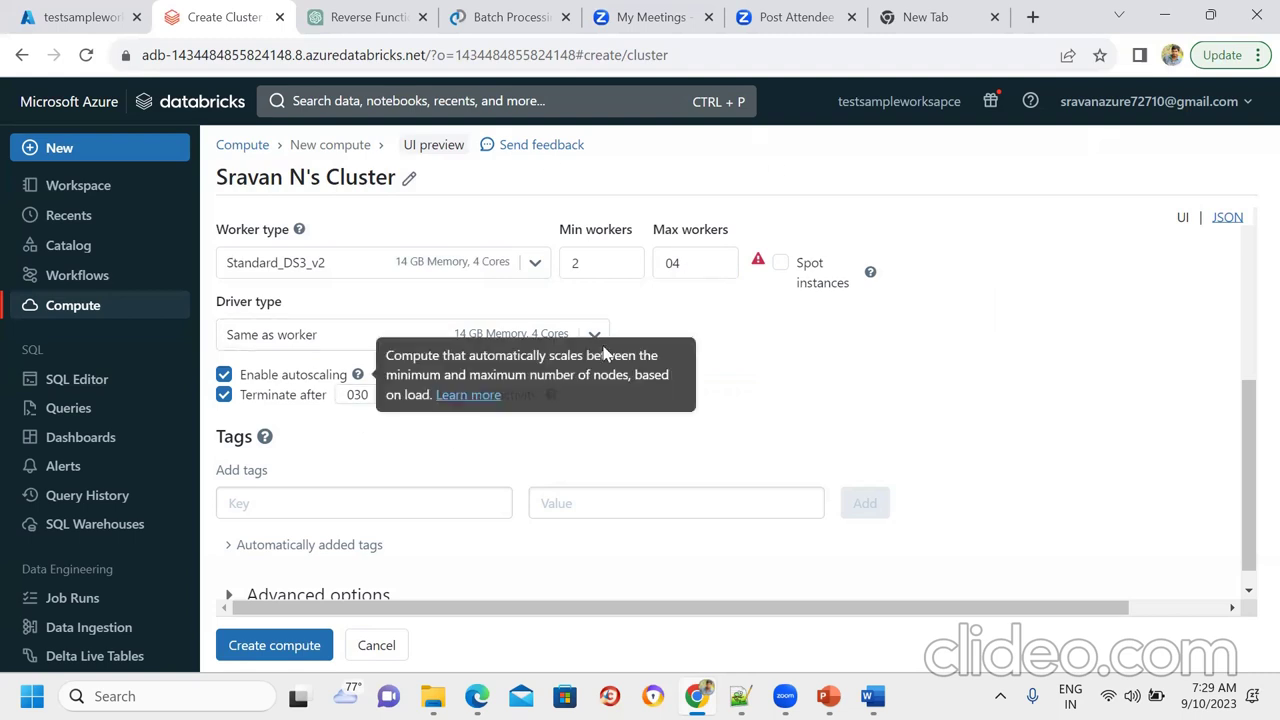
Step: Open the cluster name for editing and select the word "Cluster" in it
{"action": "double_click", "coordinate": [336, 175]}
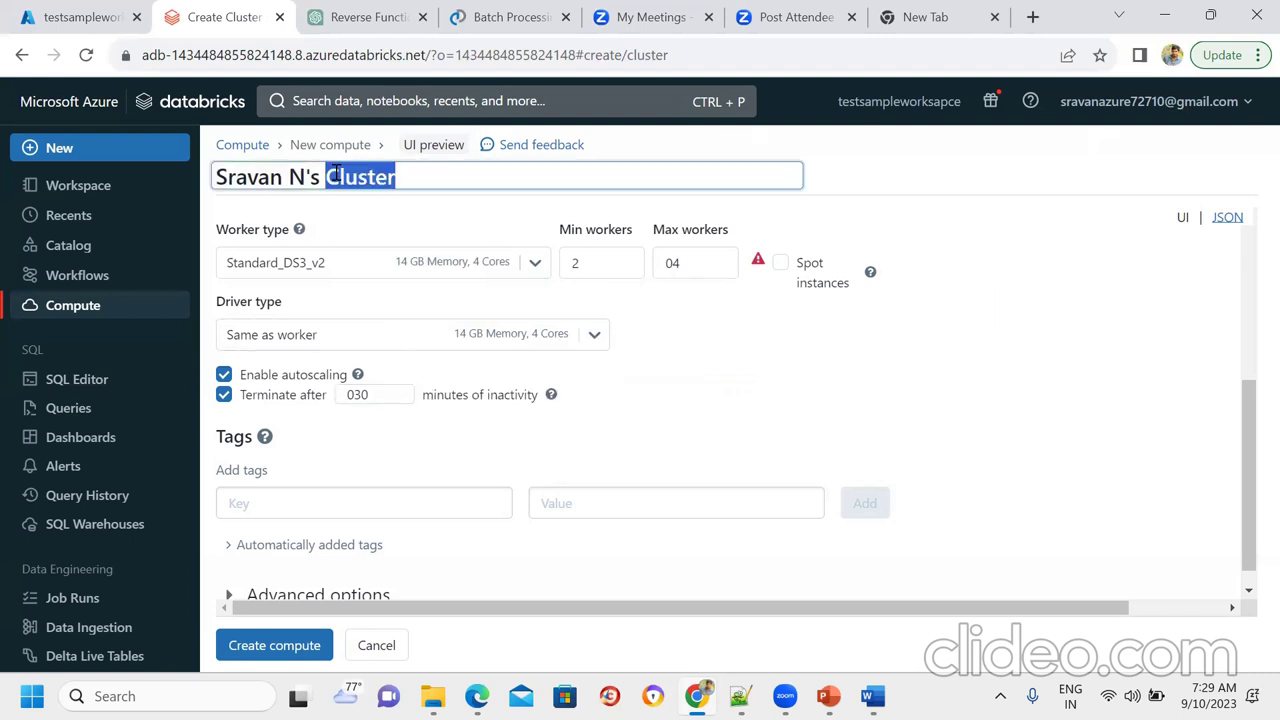
{"action": "double_click", "coordinate": [300, 177]}
{"action": "double_click", "coordinate": [354, 177]}
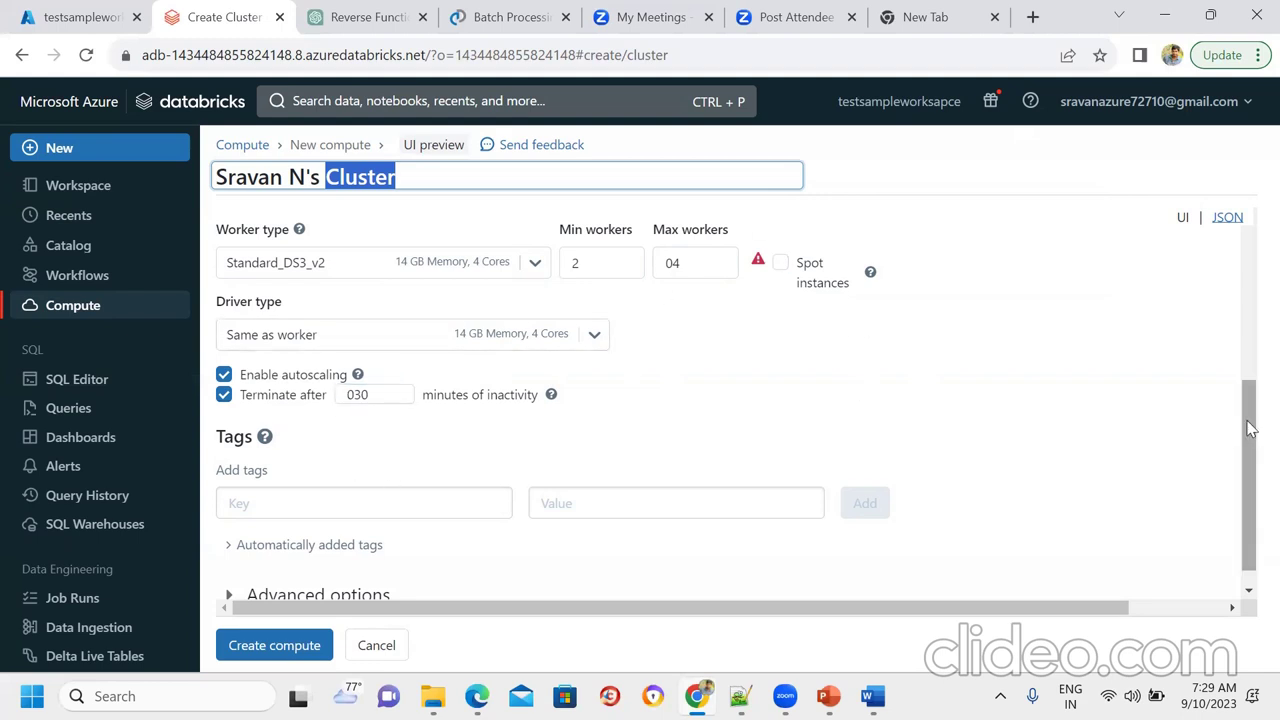
Step: Examine the cluster's autoscaling option and its inactivity termination time
{"action": "left_click", "coordinate": [1250, 592]}
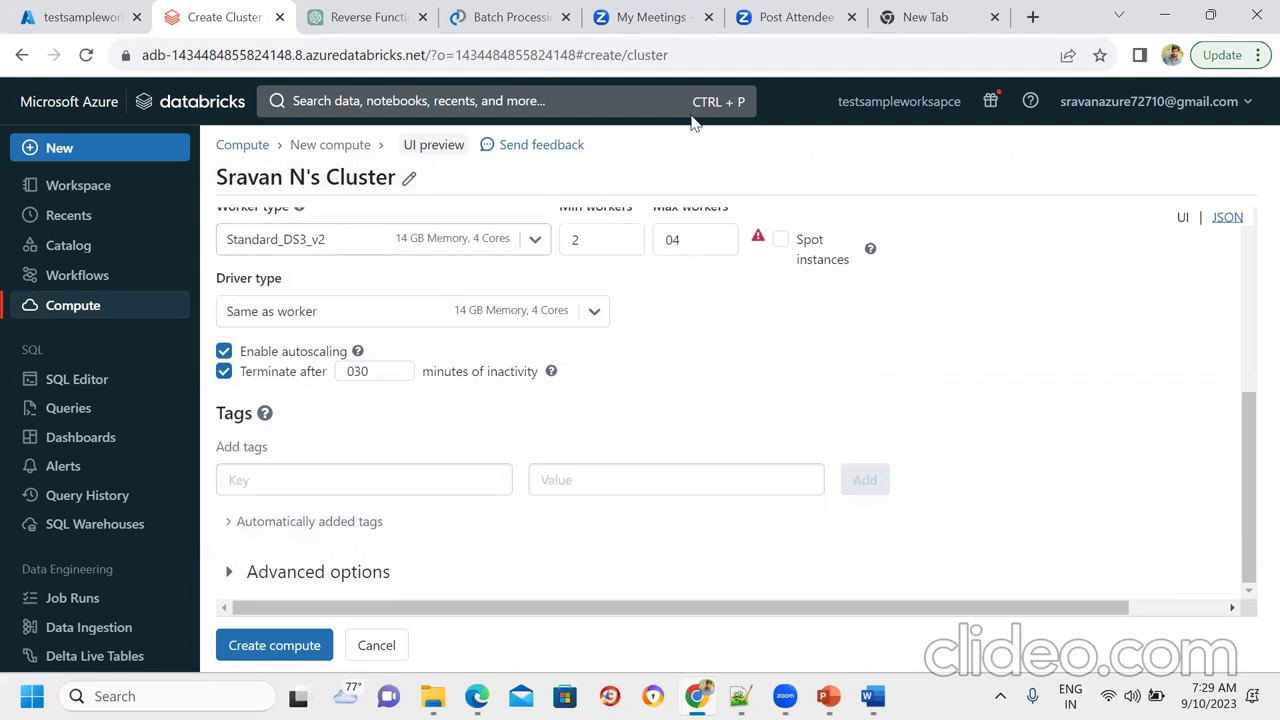
{"action": "left_click", "coordinate": [369, 371]}
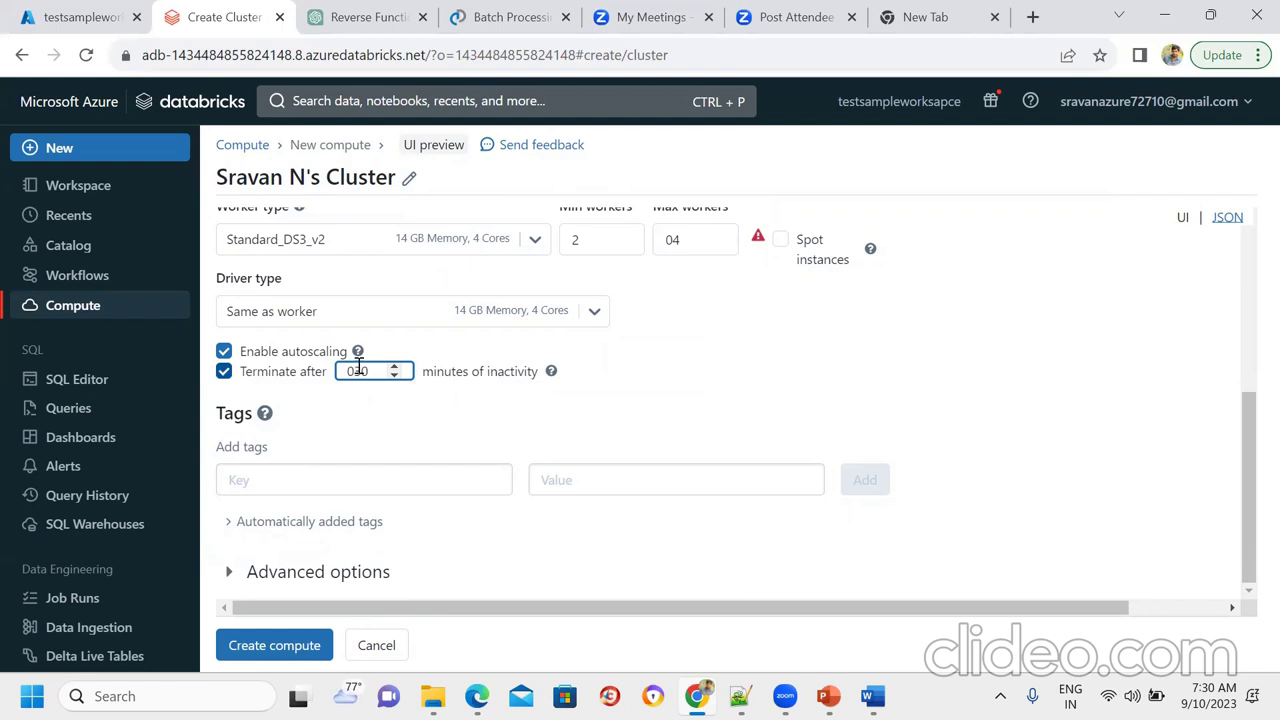
{"action": "mouse_move", "coordinate": [360, 355]}
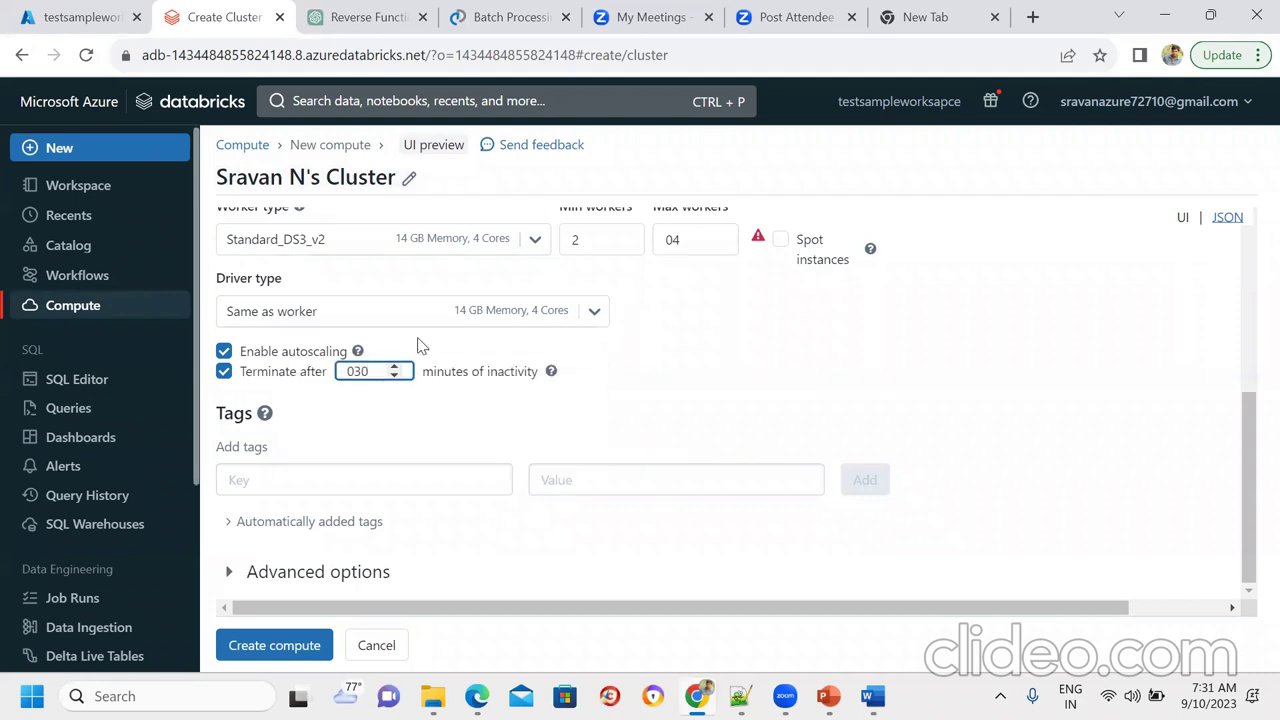
{"action": "left_click_drag", "start_coordinate": [376, 368], "coordinate": [352, 370]}
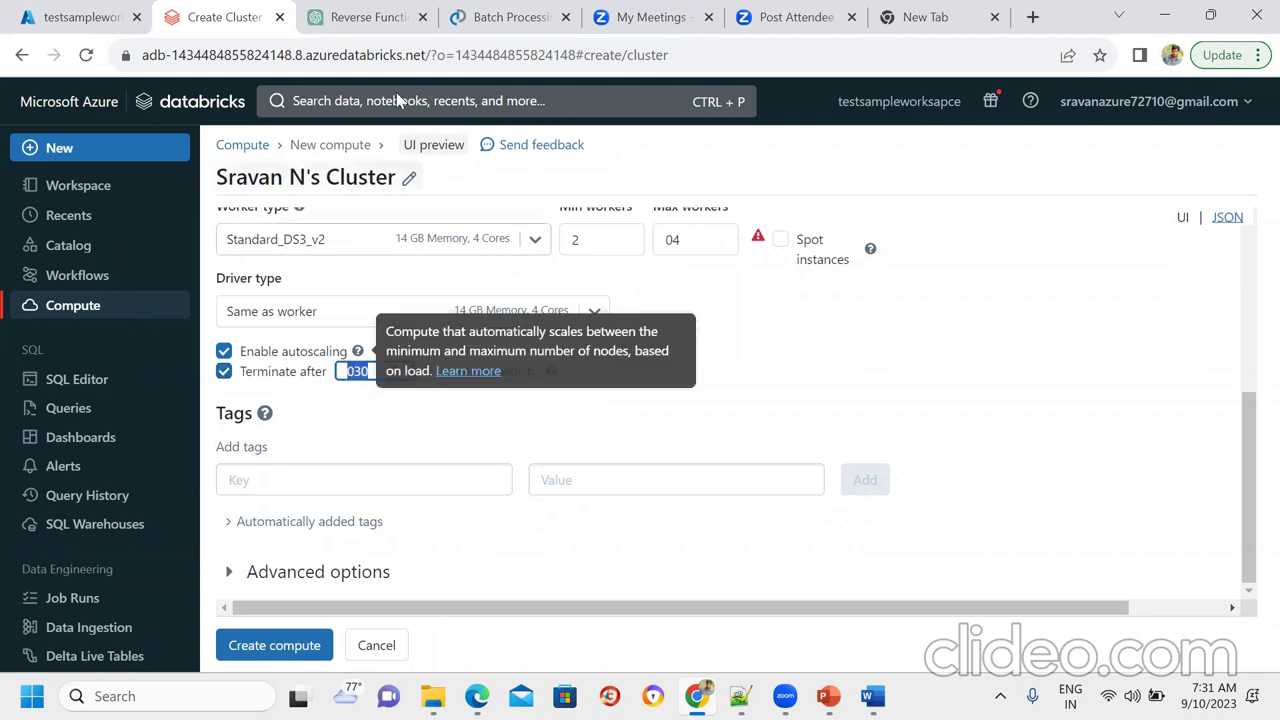
{"action": "left_click", "coordinate": [885, 370]}
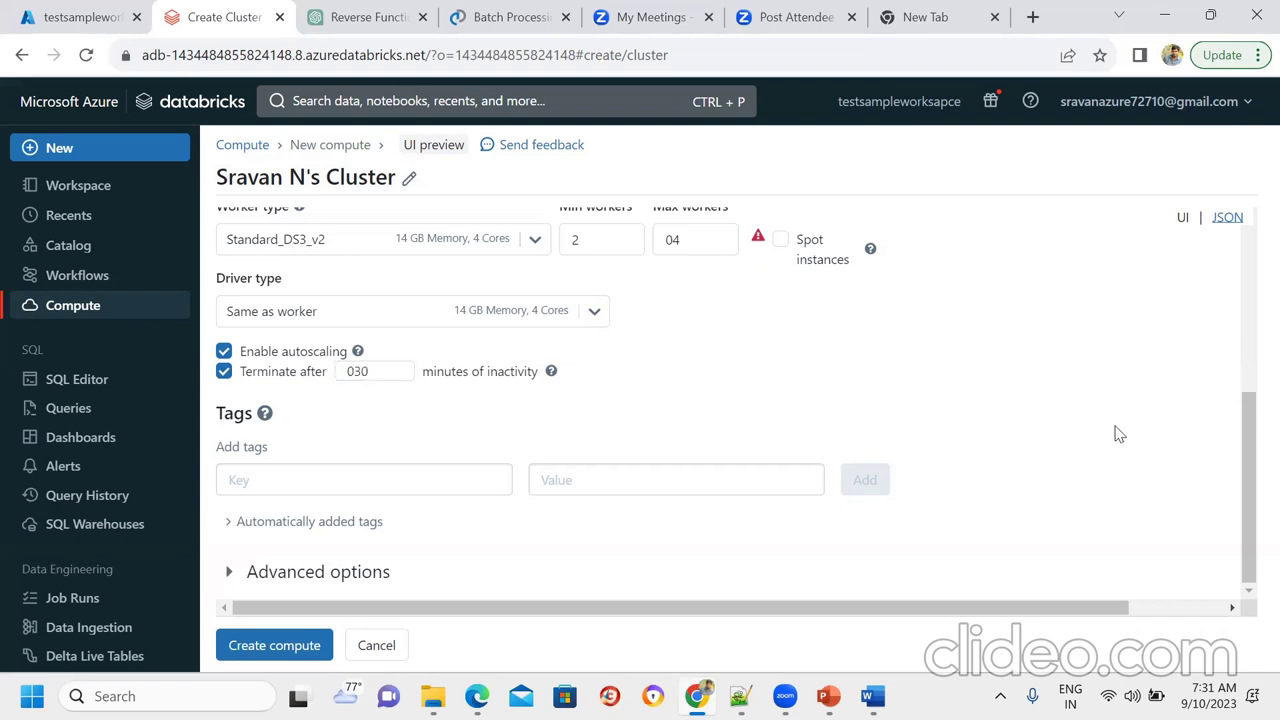
Step: Review the cluster configuration: its summary of workers, driver and runtime, the worker and driver type settings, and the cluster name
{"action": "left_click_drag", "start_coordinate": [1248, 443], "coordinate": [1250, 262]}
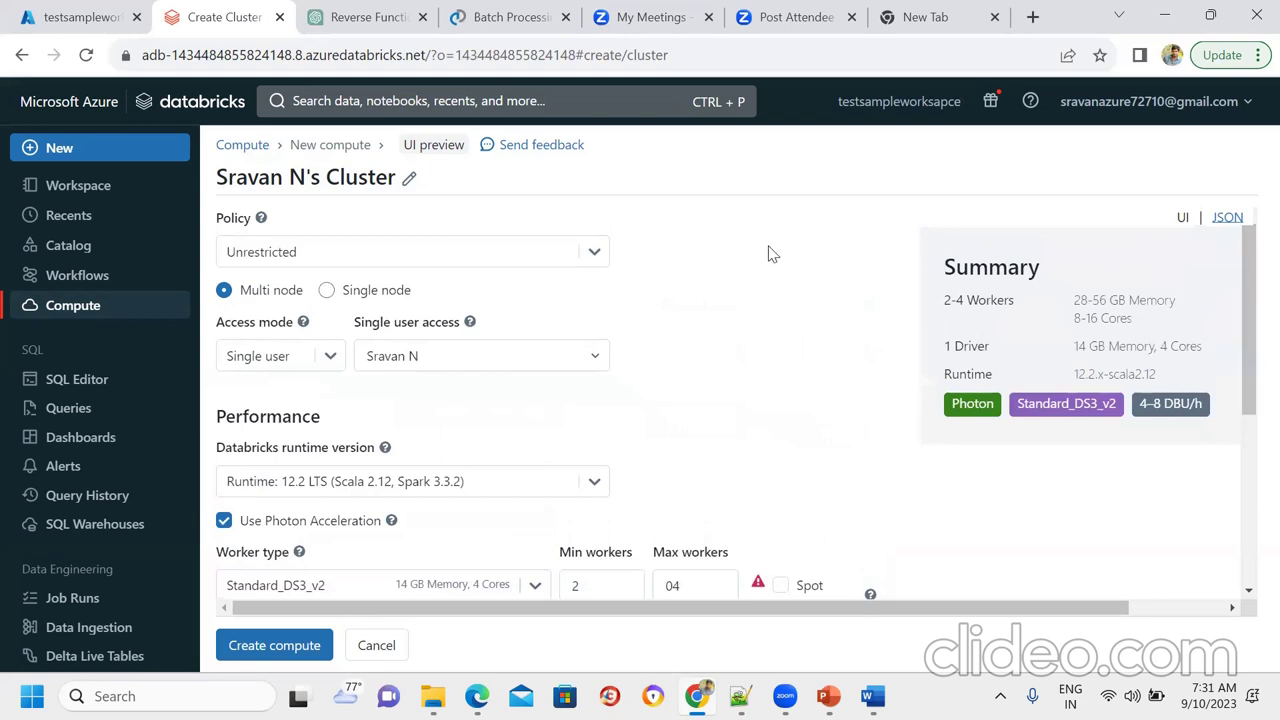
{"action": "mouse_move", "coordinate": [1250, 292]}
{"action": "left_mouse_down"}
{"action": "mouse_move", "coordinate": [1248, 372]}
{"action": "mouse_move", "coordinate": [1248, 300]}
{"action": "left_mouse_up"}
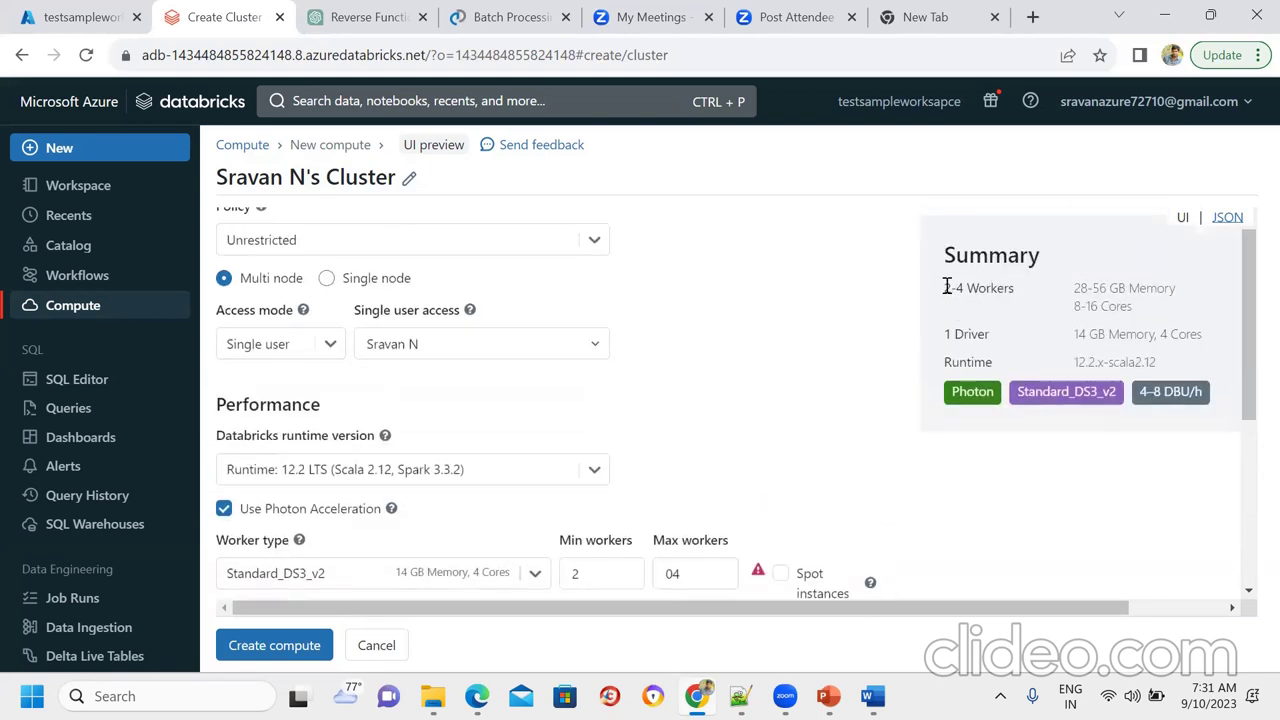
{"action": "left_click_drag", "start_coordinate": [945, 288], "coordinate": [1187, 366]}
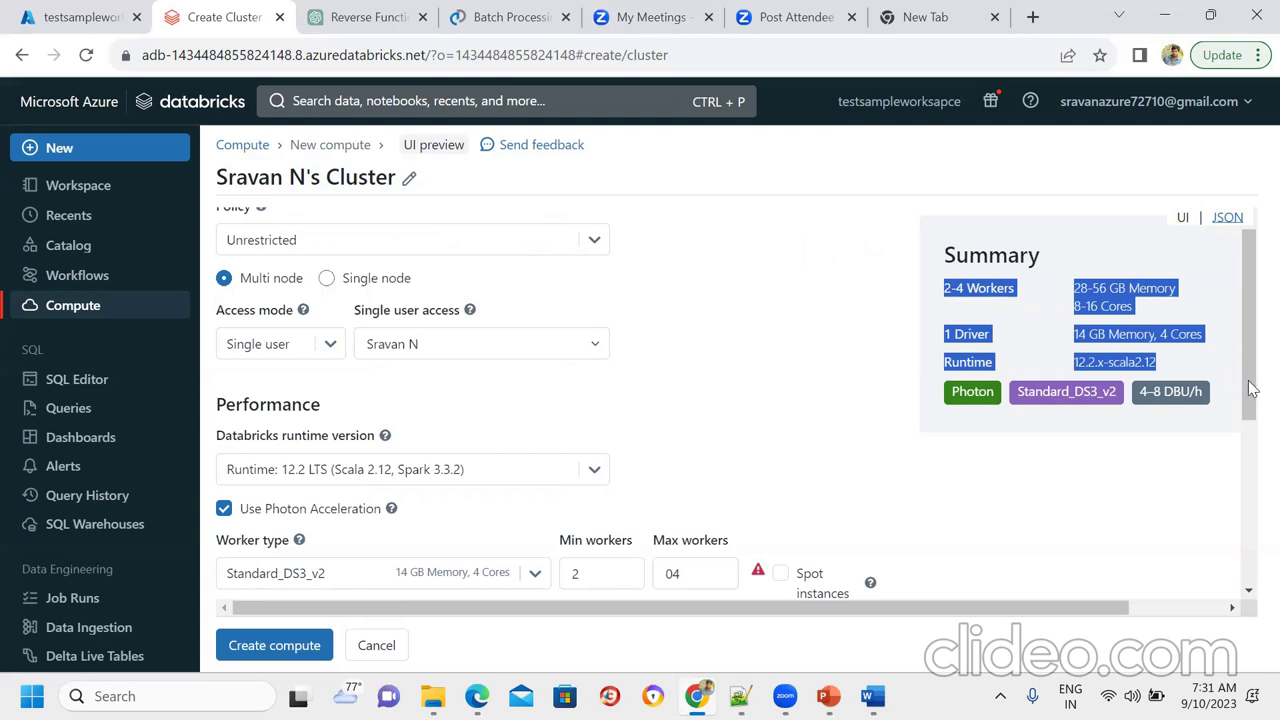
{"action": "scroll", "coordinate": [1250, 388], "scroll_direction": "down", "scroll_amount": 2}
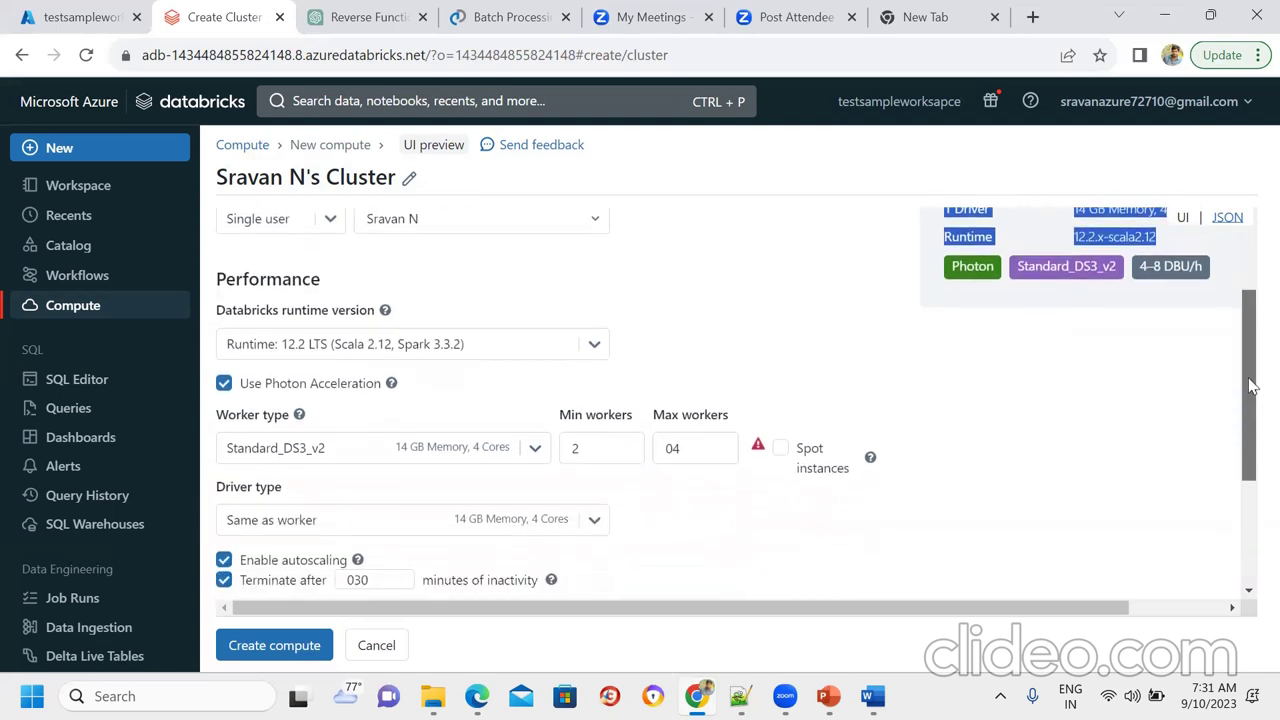
{"action": "scroll", "coordinate": [1250, 388], "scroll_direction": "down", "scroll_amount": 1}
{"action": "left_click_drag", "start_coordinate": [217, 327], "coordinate": [292, 326]}
{"action": "left_click_drag", "start_coordinate": [217, 398], "coordinate": [282, 402]}
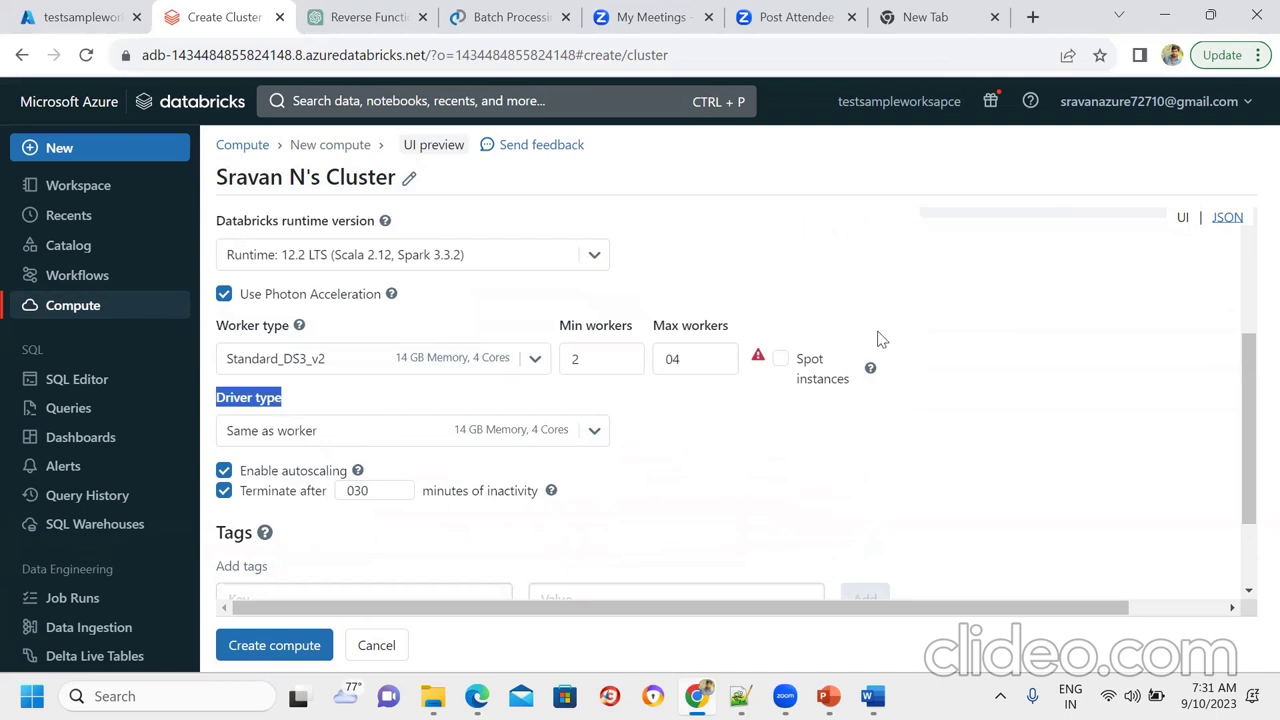
{"action": "left_click_drag", "start_coordinate": [1247, 386], "coordinate": [1237, 237]}
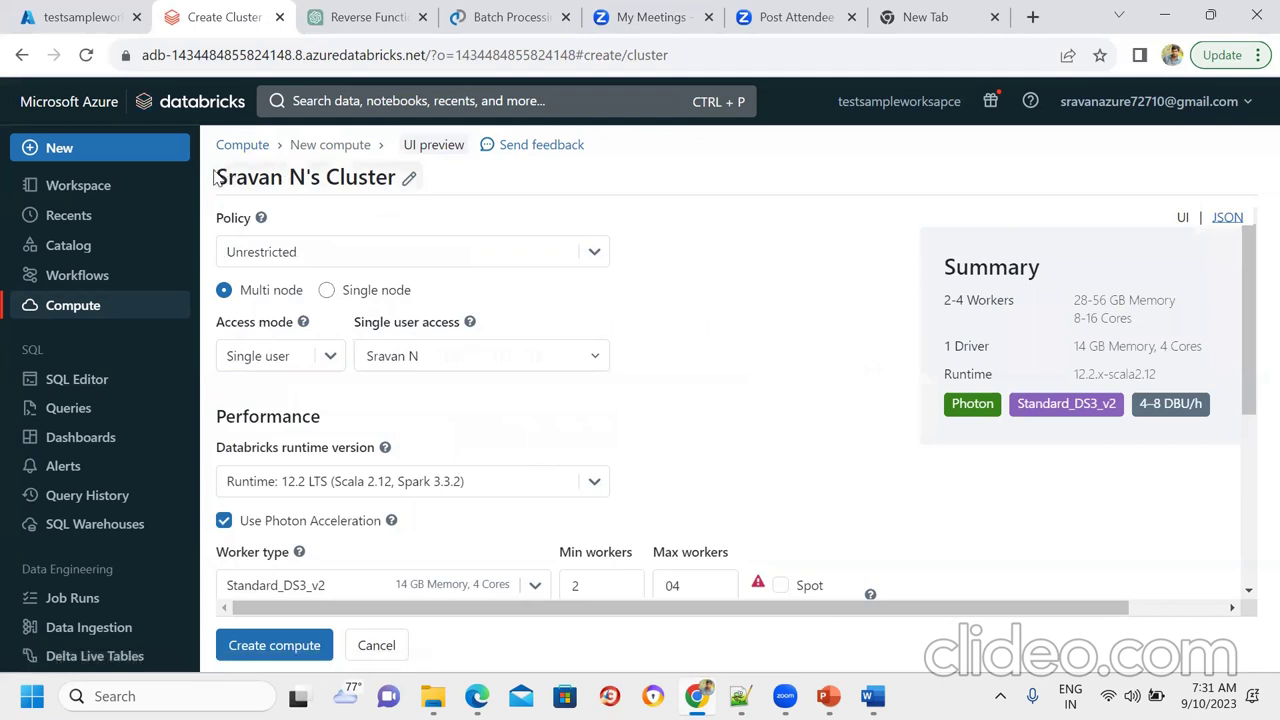
{"action": "left_click_drag", "start_coordinate": [220, 175], "coordinate": [438, 176]}
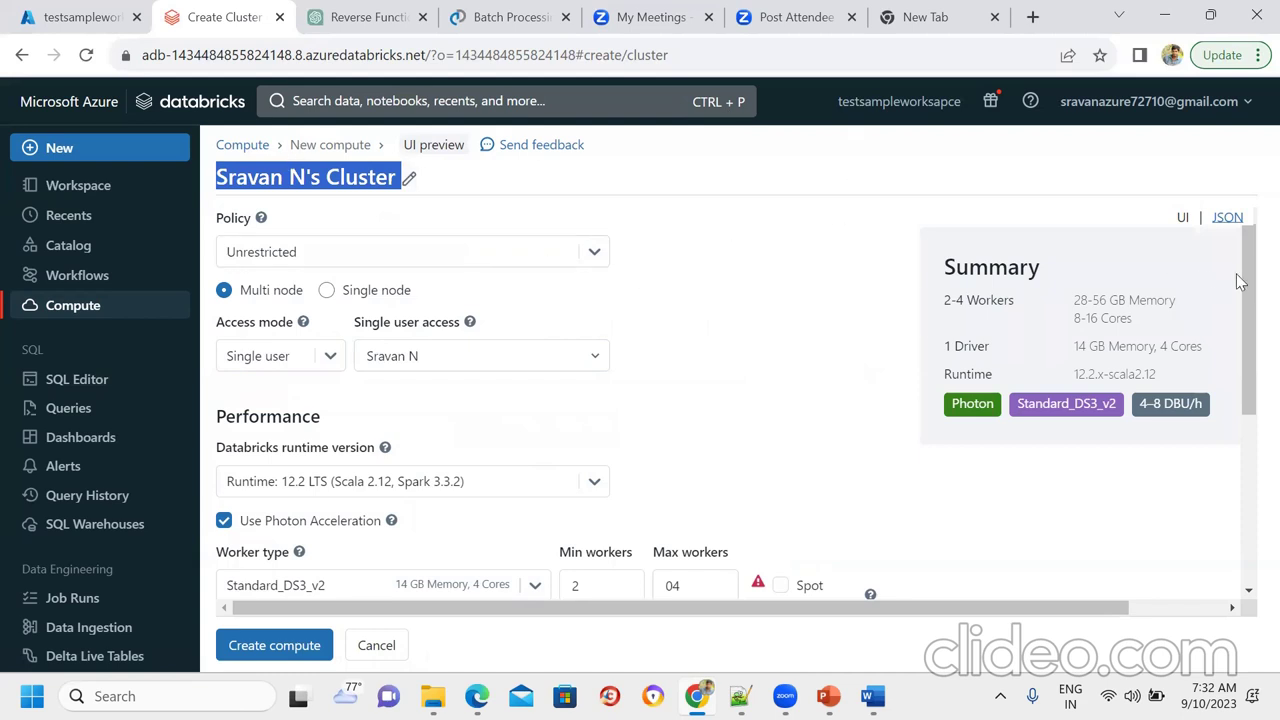
{"action": "mouse_move", "coordinate": [1246, 277]}
{"action": "left_mouse_down"}
{"action": "mouse_move", "coordinate": [1250, 465]}
{"action": "mouse_move", "coordinate": [1248, 218]}
{"action": "mouse_move", "coordinate": [1250, 445]}
{"action": "mouse_move", "coordinate": [1249, 265]}
{"action": "left_mouse_up"}
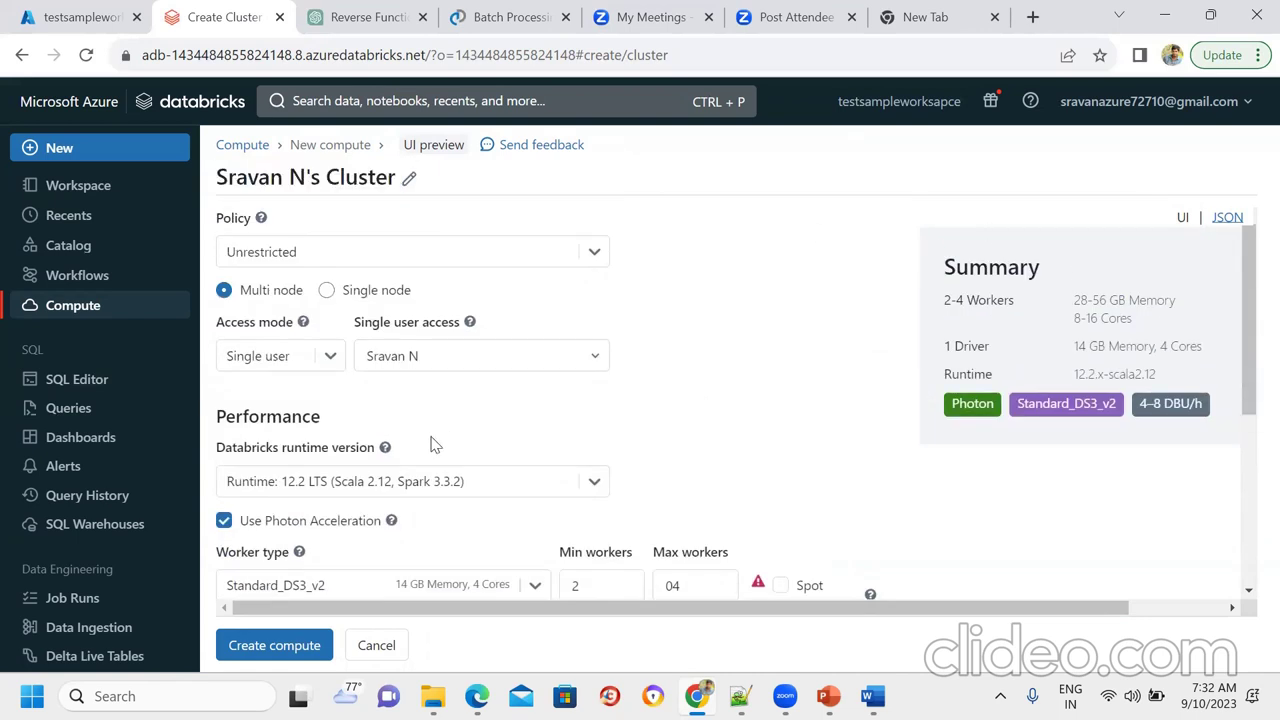
Step: Open the Paint app with a blank canvas
{"action": "left_click", "coordinate": [150, 696]}
{"action": "type", "text": "s"}
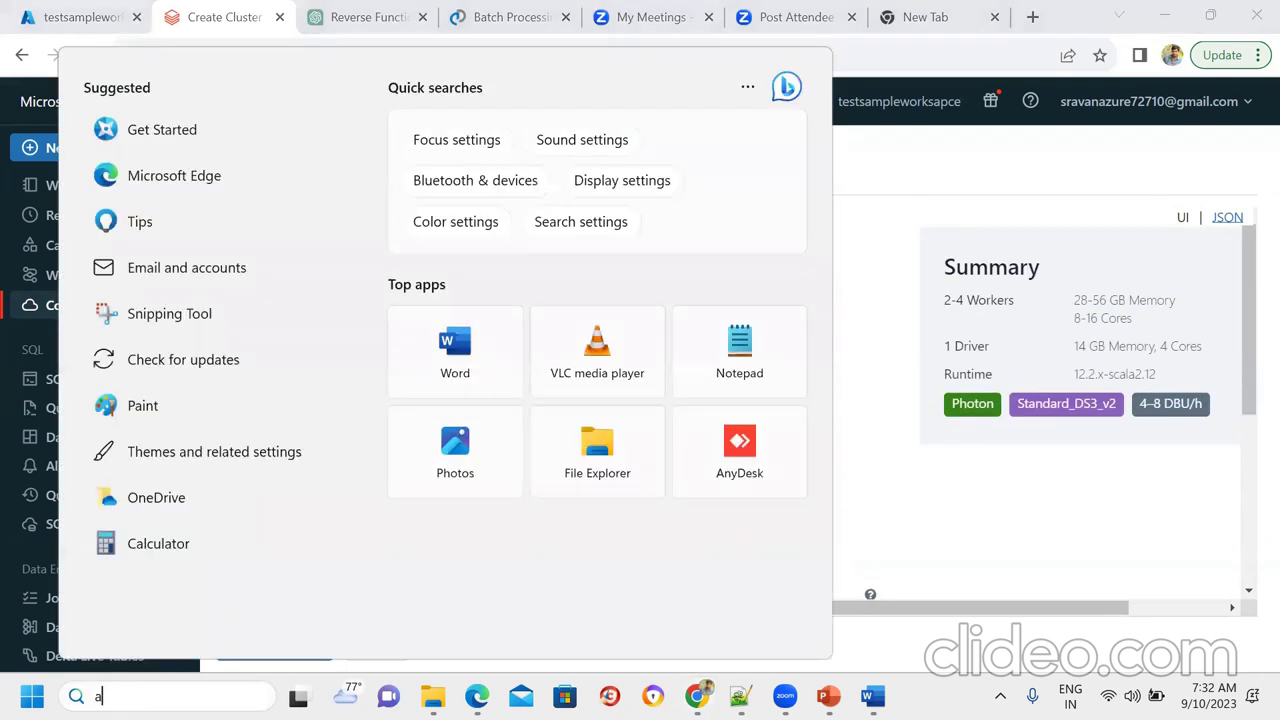
{"action": "key", "text": "BackSpace"}
{"action": "type", "text": "paint"}
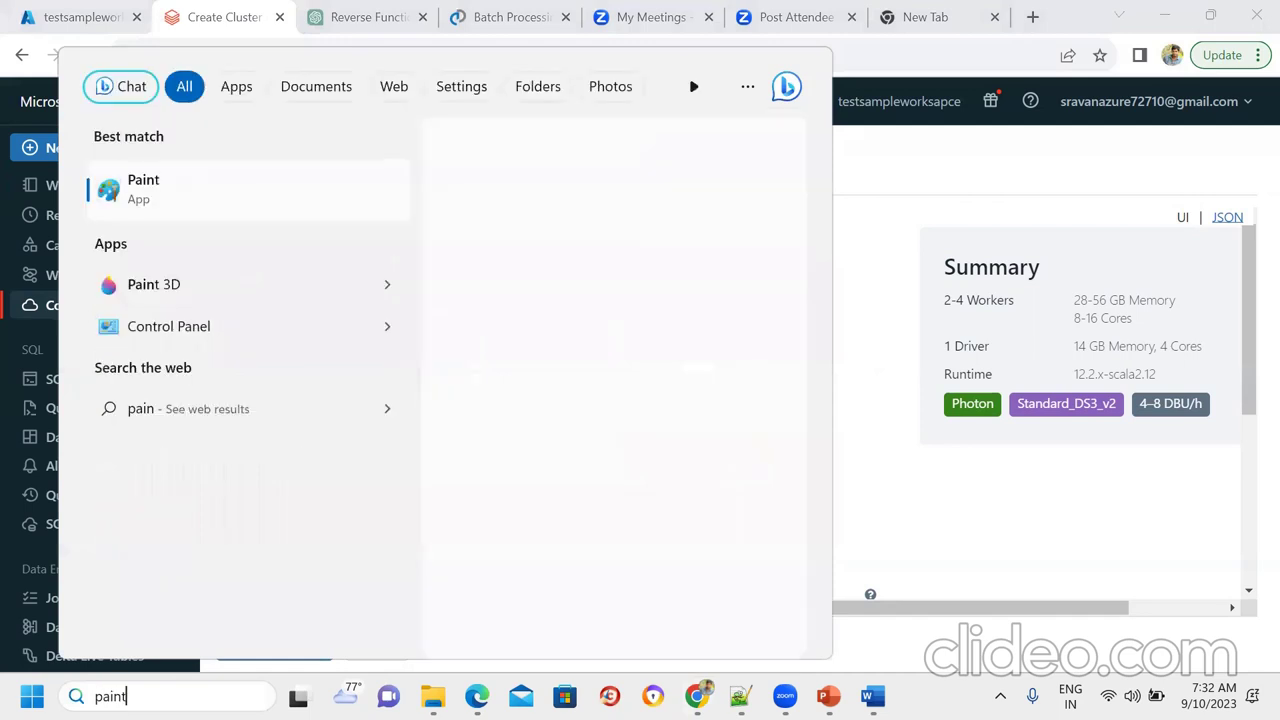
{"action": "left_click", "coordinate": [175, 197]}
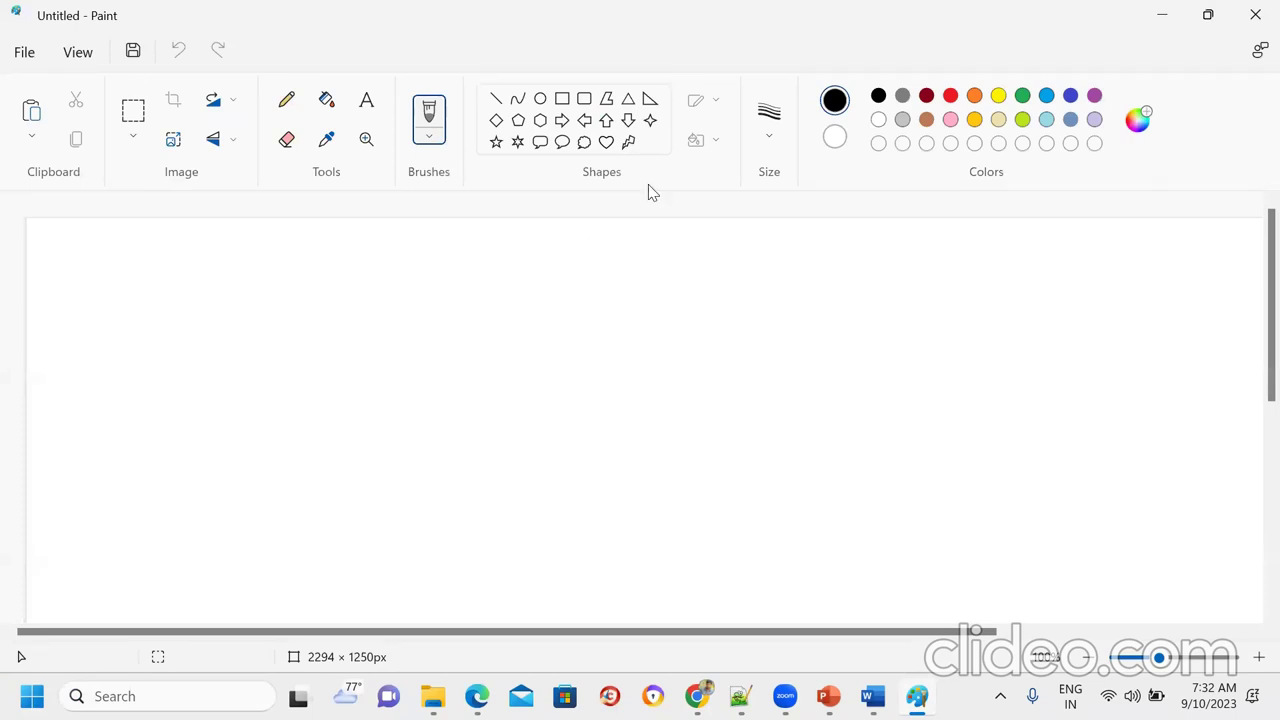
Step: Draw a rectangle about 277 × 215 px near the canvas's left edge and activate the Text tool
{"action": "left_click", "coordinate": [562, 98]}
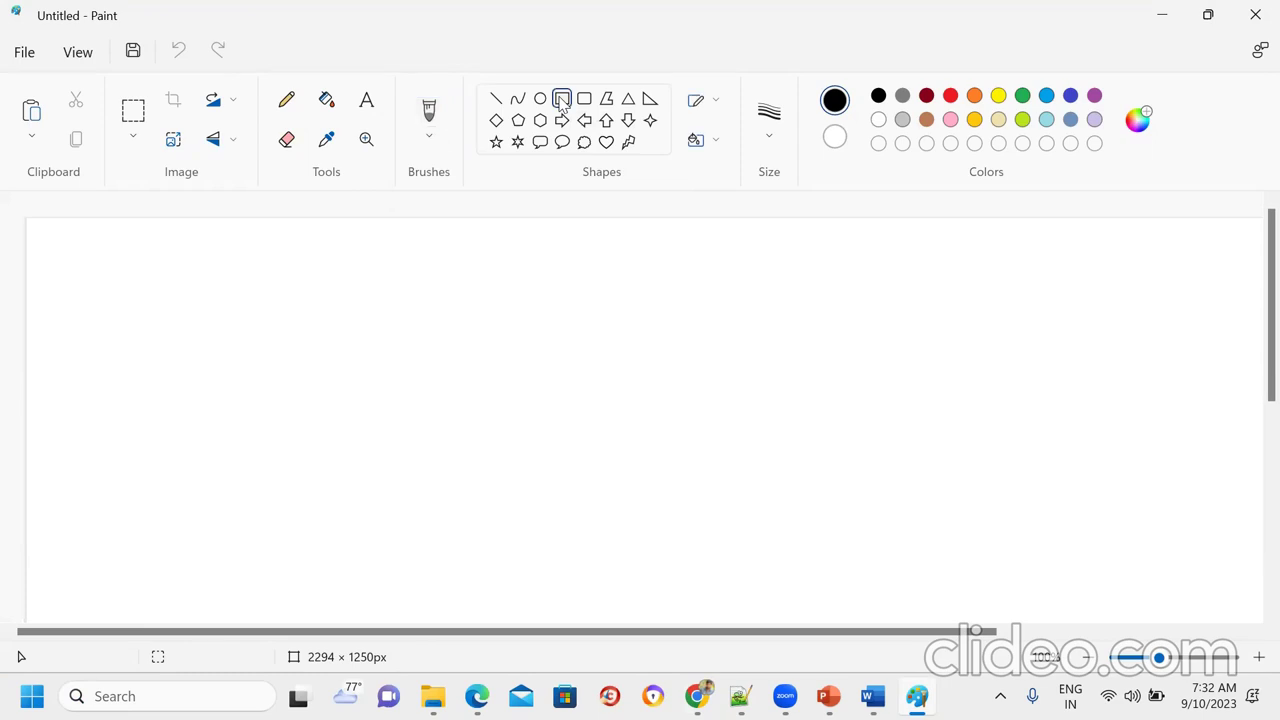
{"action": "left_click_drag", "start_coordinate": [94, 371], "coordinate": [279, 514]}
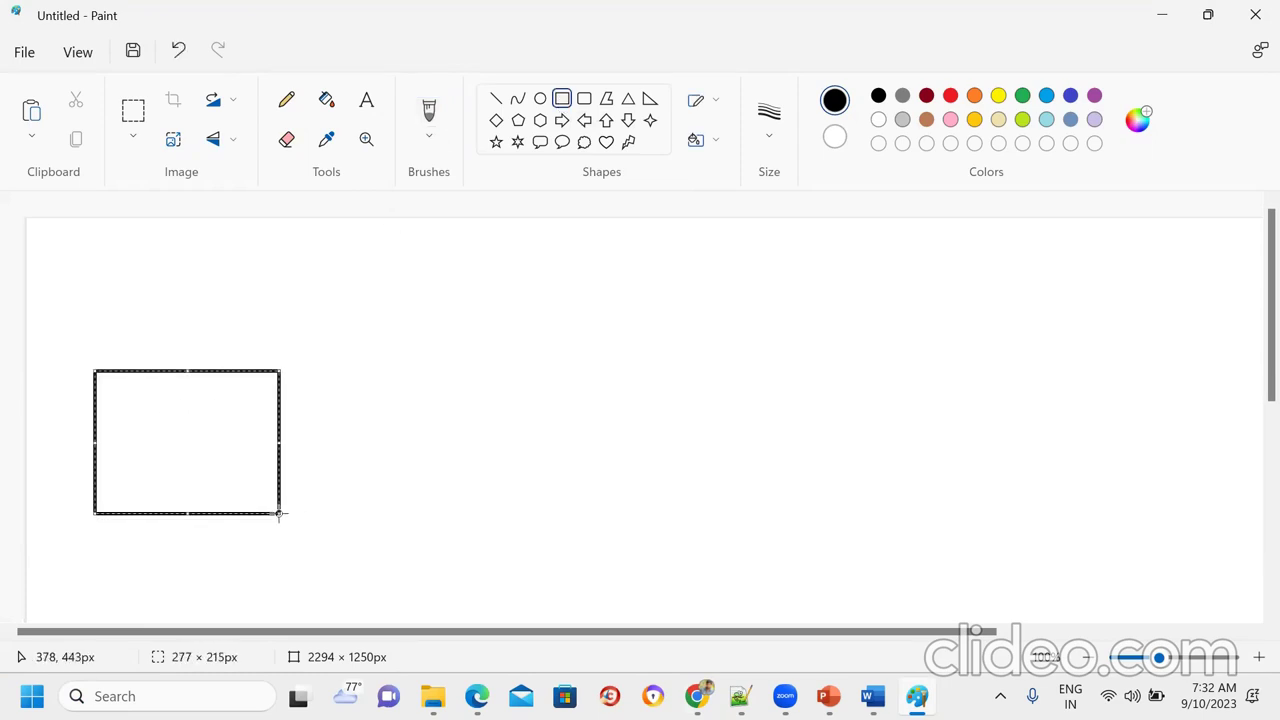
{"action": "left_click", "coordinate": [376, 106]}
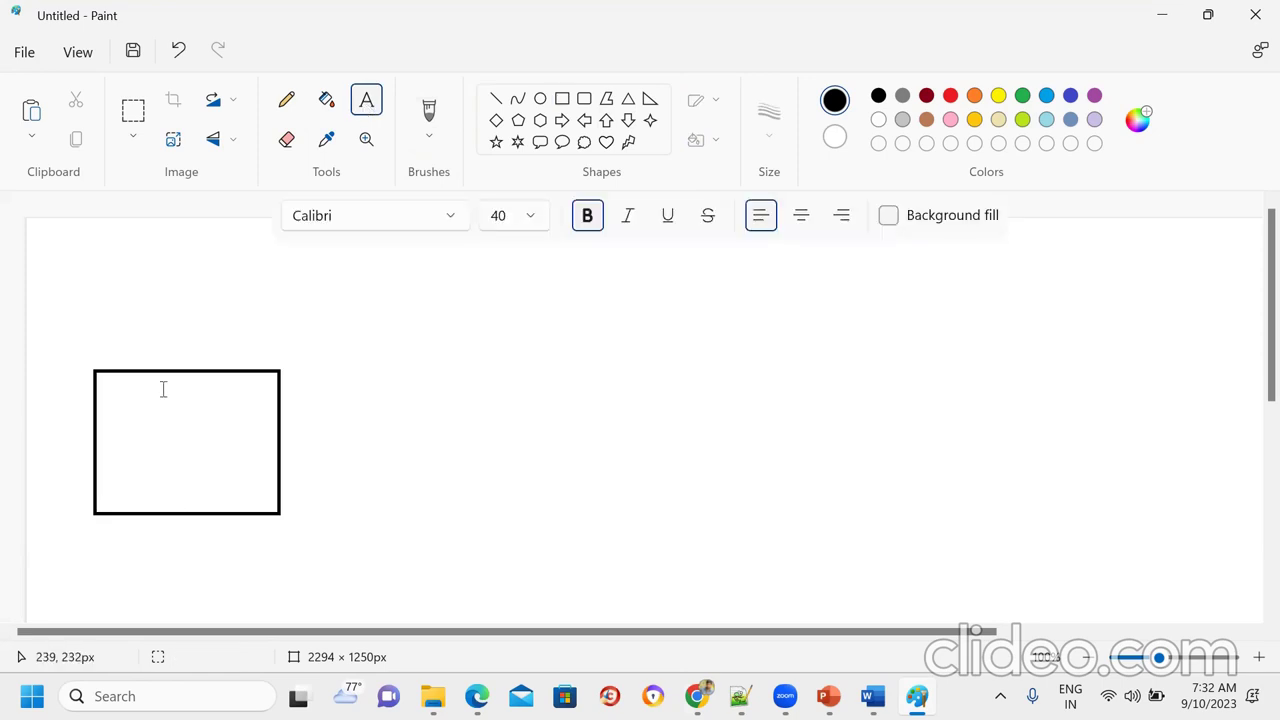
{"action": "left_click", "coordinate": [104, 395]}
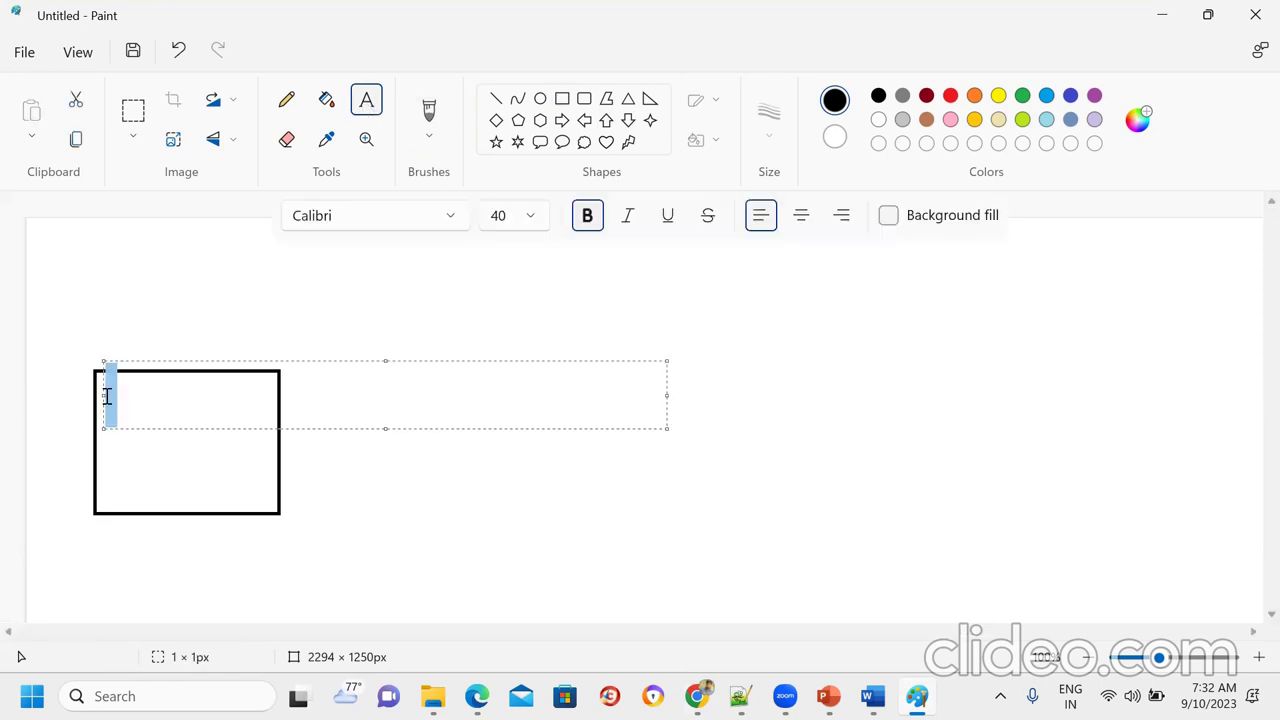
{"action": "type", "text": "Dri"}
{"action": "key", "text": "BackSpace"}
{"action": "key", "text": "BackSpace"}
{"action": "key", "text": "BackSpace"}
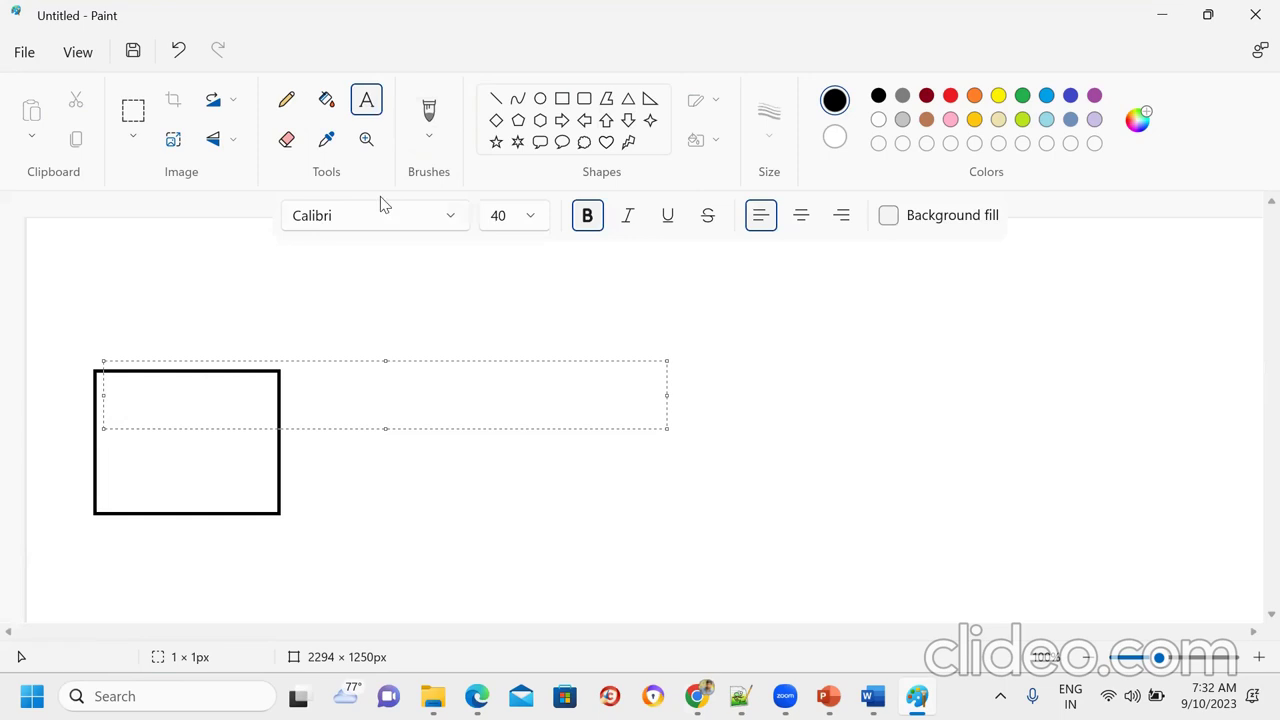
{"action": "type", "text": "D"}
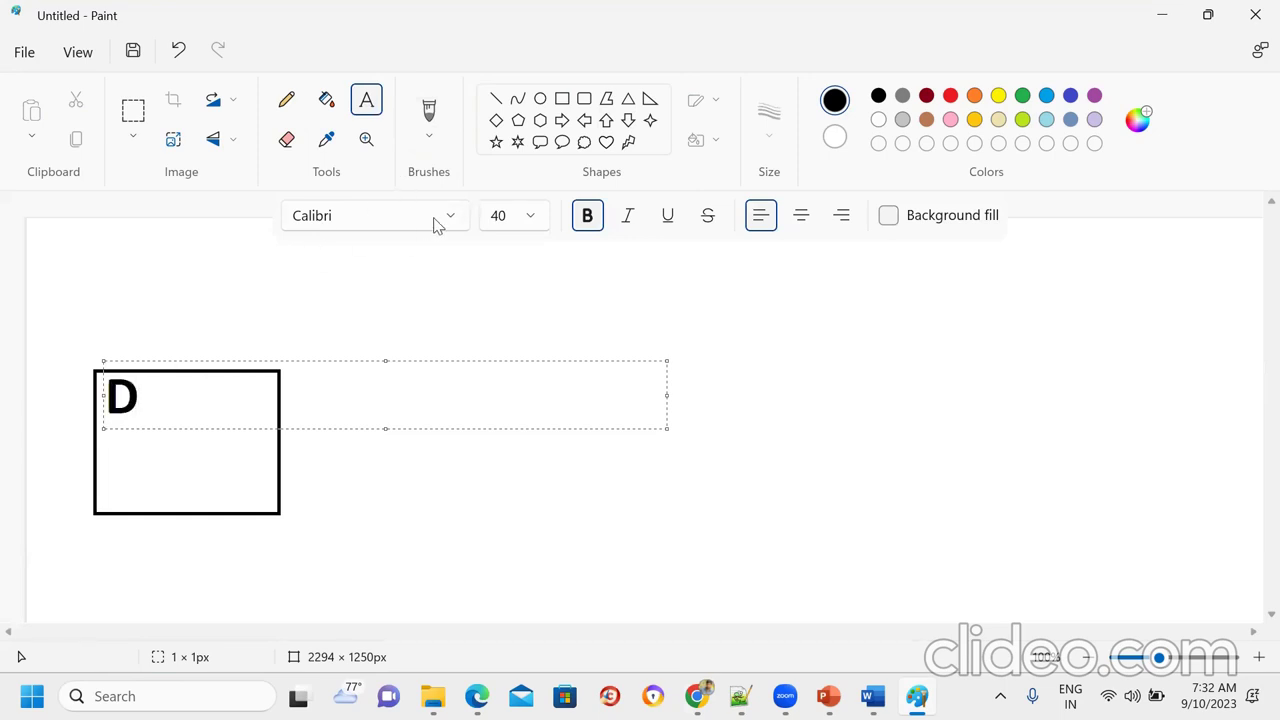
{"action": "left_click", "coordinate": [532, 215]}
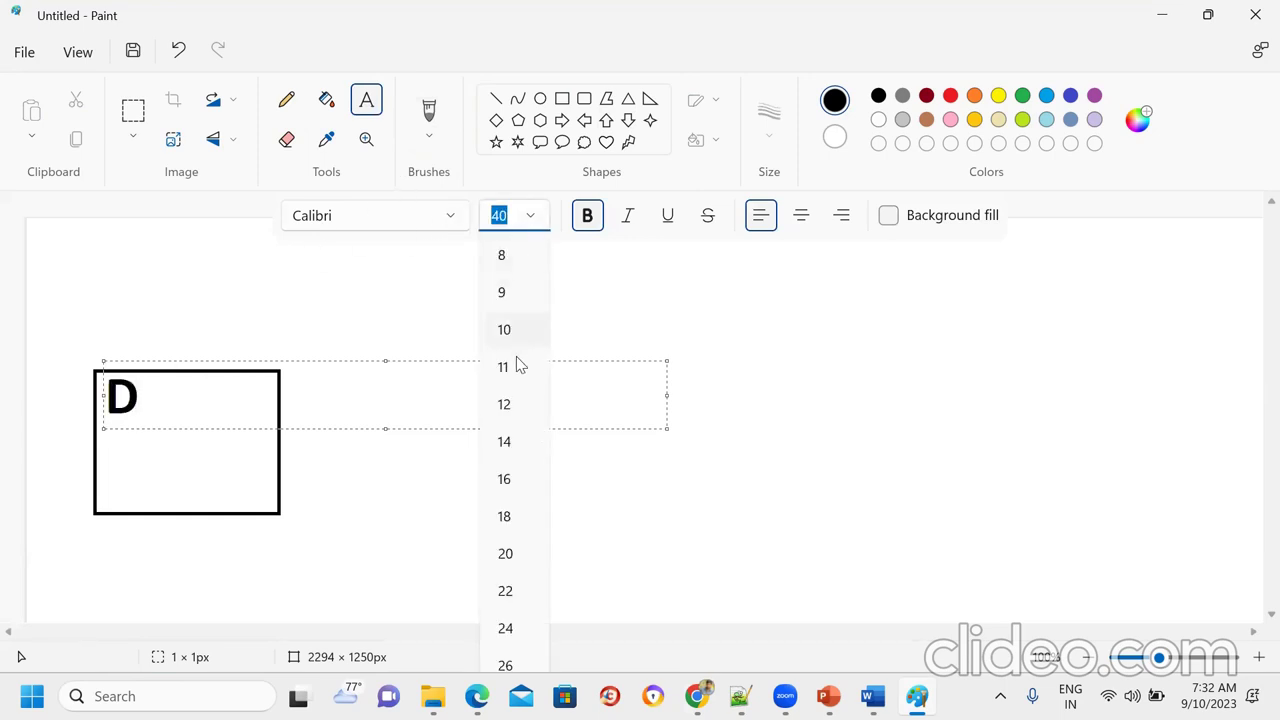
{"action": "left_click", "coordinate": [505, 441]}
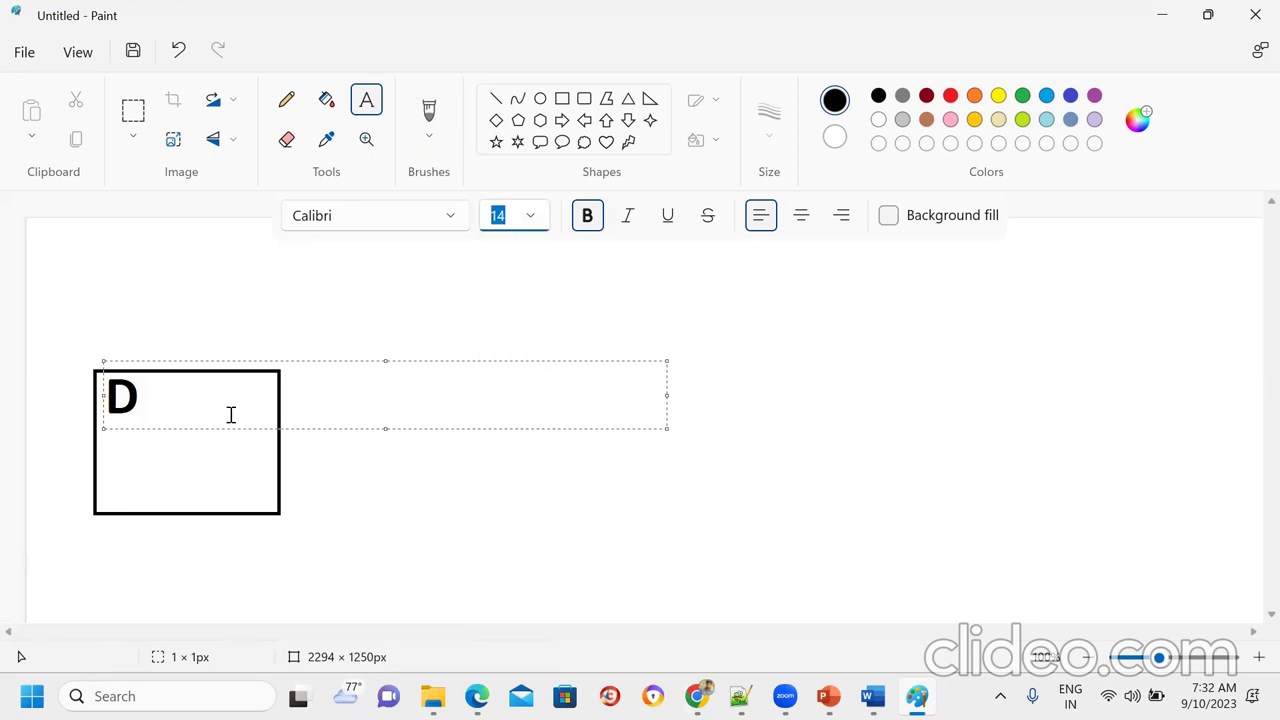
{"action": "key", "text": "BackSpace"}
{"action": "type", "text": "D"}
{"action": "key", "text": "BackSpace"}
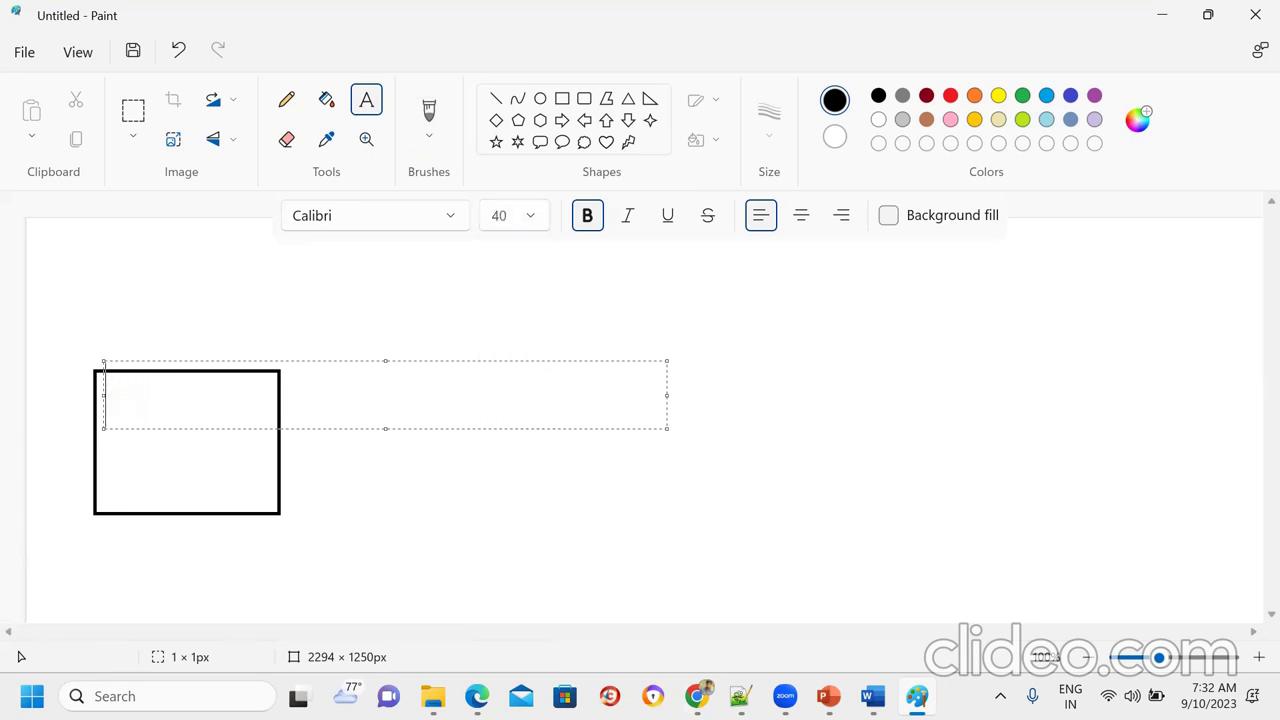
Step: Set the font size to 12 and label the rectangle "Driver Program" near its upper edge
{"action": "left_click", "coordinate": [531, 216]}
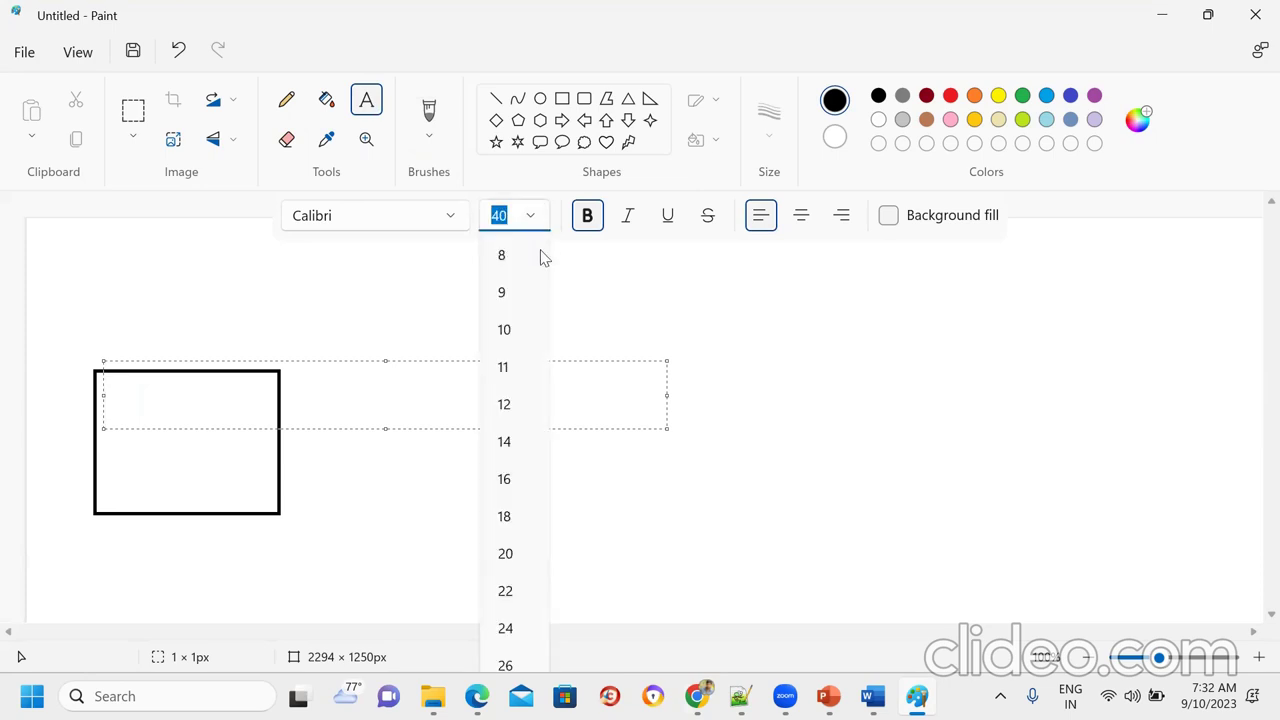
{"action": "left_click", "coordinate": [505, 404]}
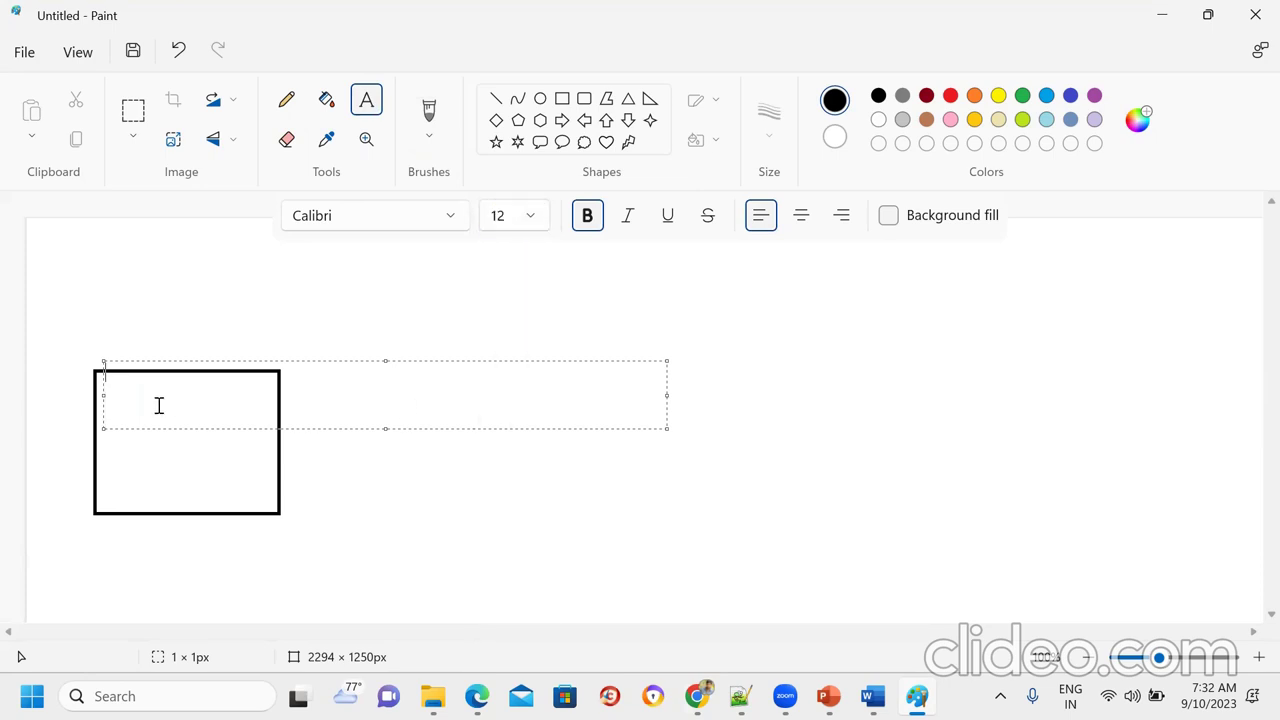
{"action": "left_click", "coordinate": [186, 523]}
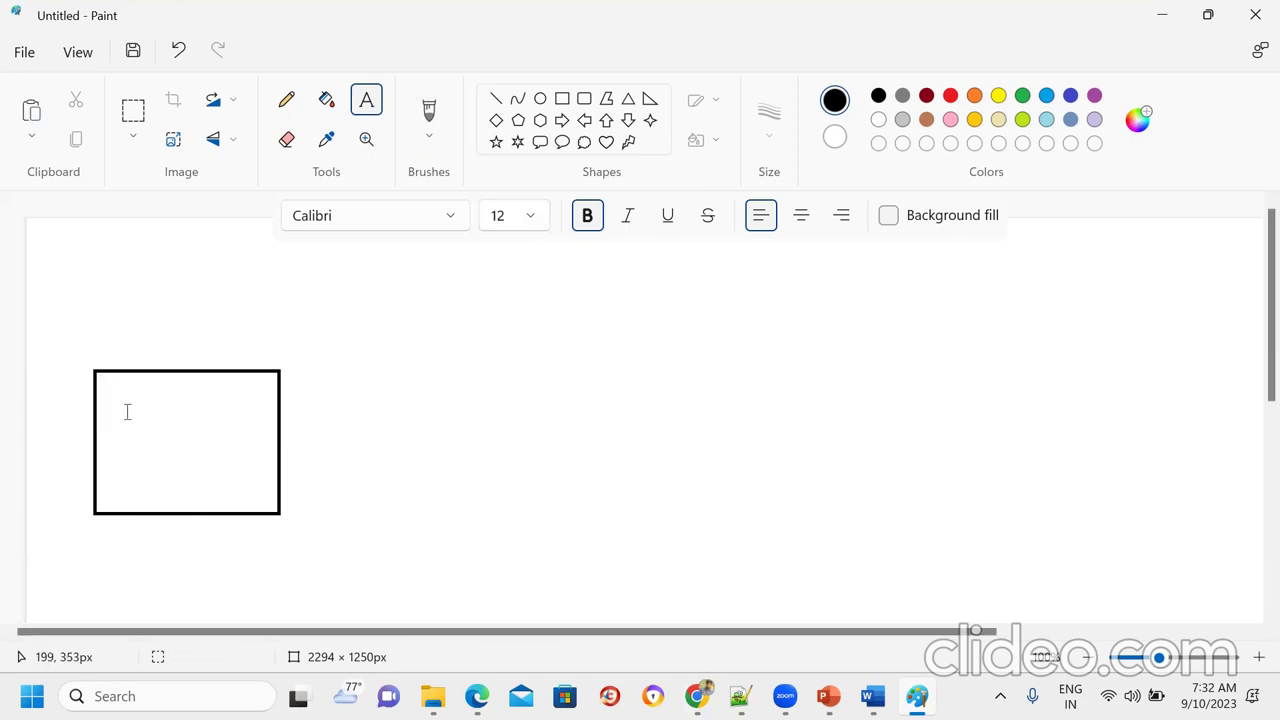
{"action": "left_click", "coordinate": [104, 398]}
{"action": "type", "text": "D"}
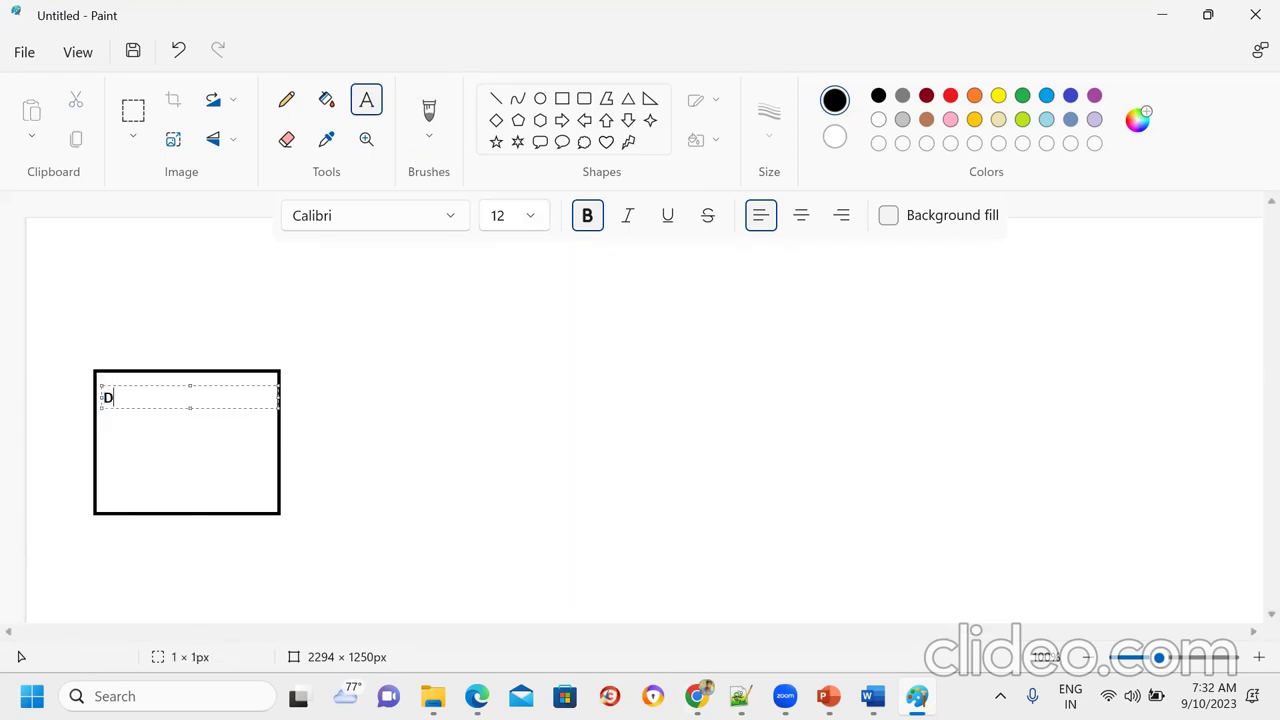
{"action": "type", "text": "river Program"}
{"action": "left_click", "coordinate": [313, 389]}
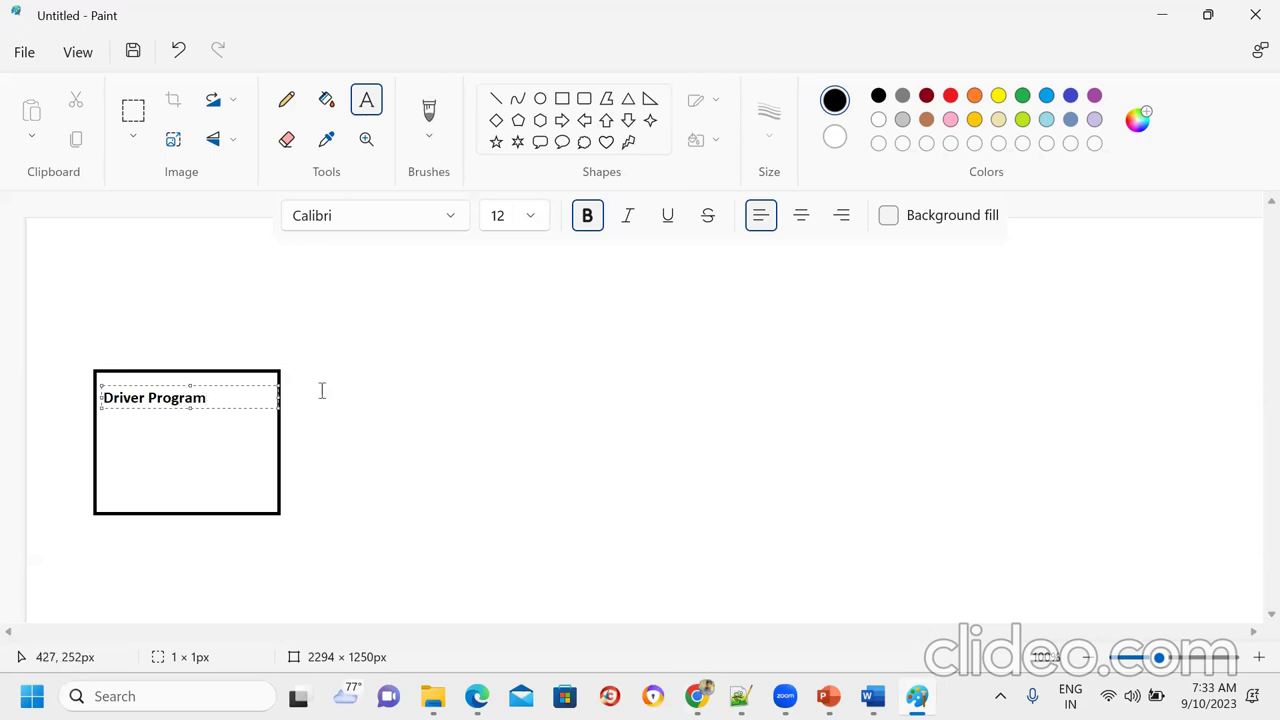
Step: Draw a right-pointing block arrow starting from the right side of the Driver Program box
{"action": "left_click", "coordinate": [562, 120]}
{"action": "left_click_drag", "start_coordinate": [285, 420], "coordinate": [410, 458]}
{"action": "left_click", "coordinate": [445, 311]}
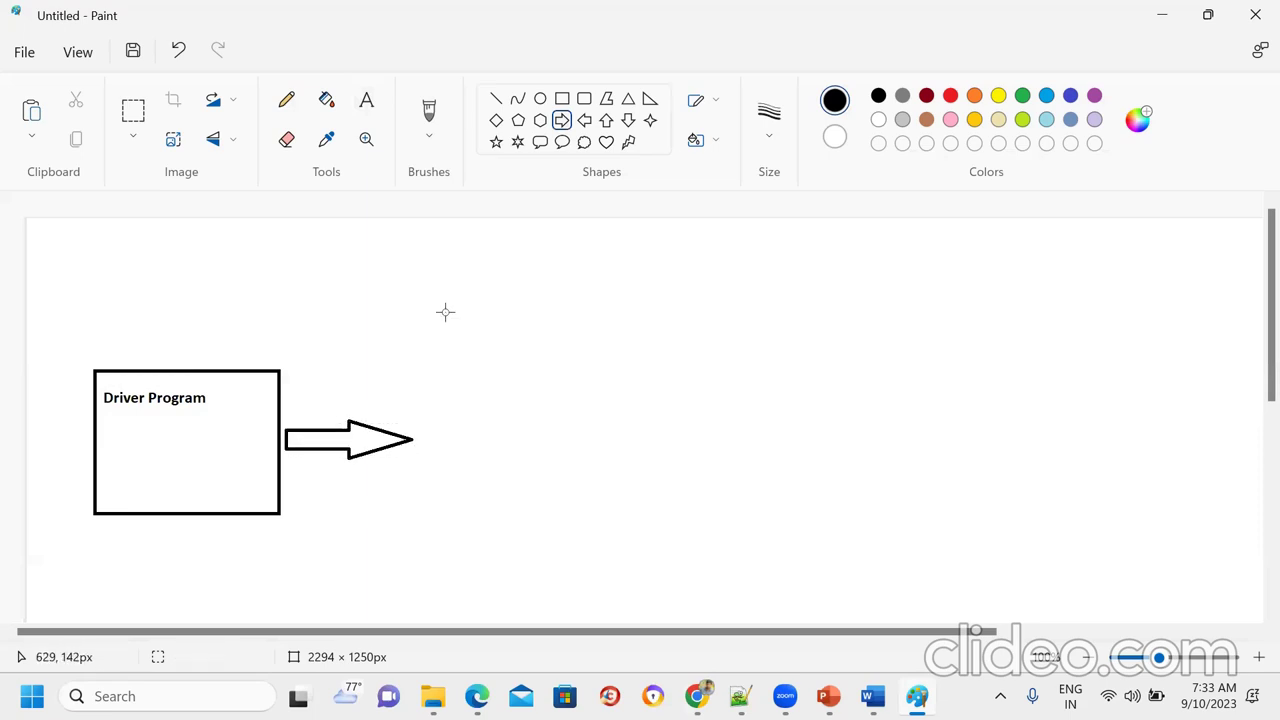
Step: Draw a rounded rectangle about 302 × 262 px to the right of the arrow and move it close to the arrow's tip
{"action": "left_click", "coordinate": [584, 98]}
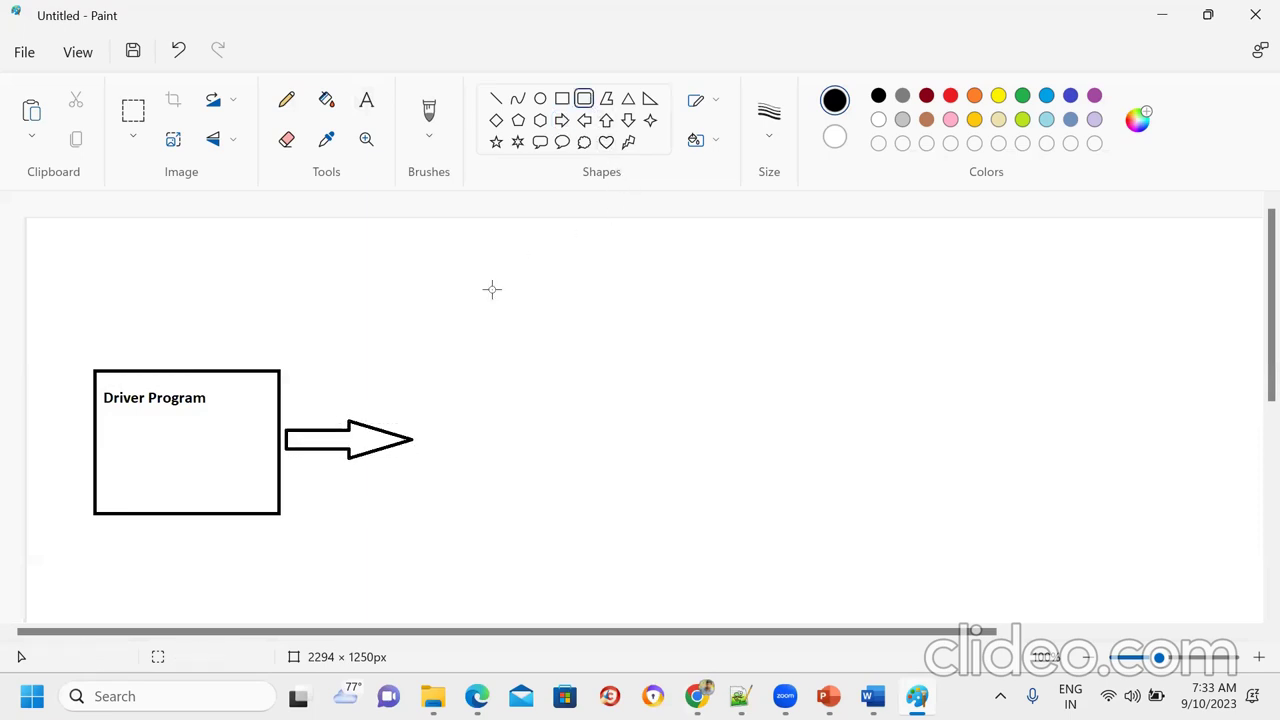
{"action": "left_click_drag", "start_coordinate": [429, 353], "coordinate": [630, 527]}
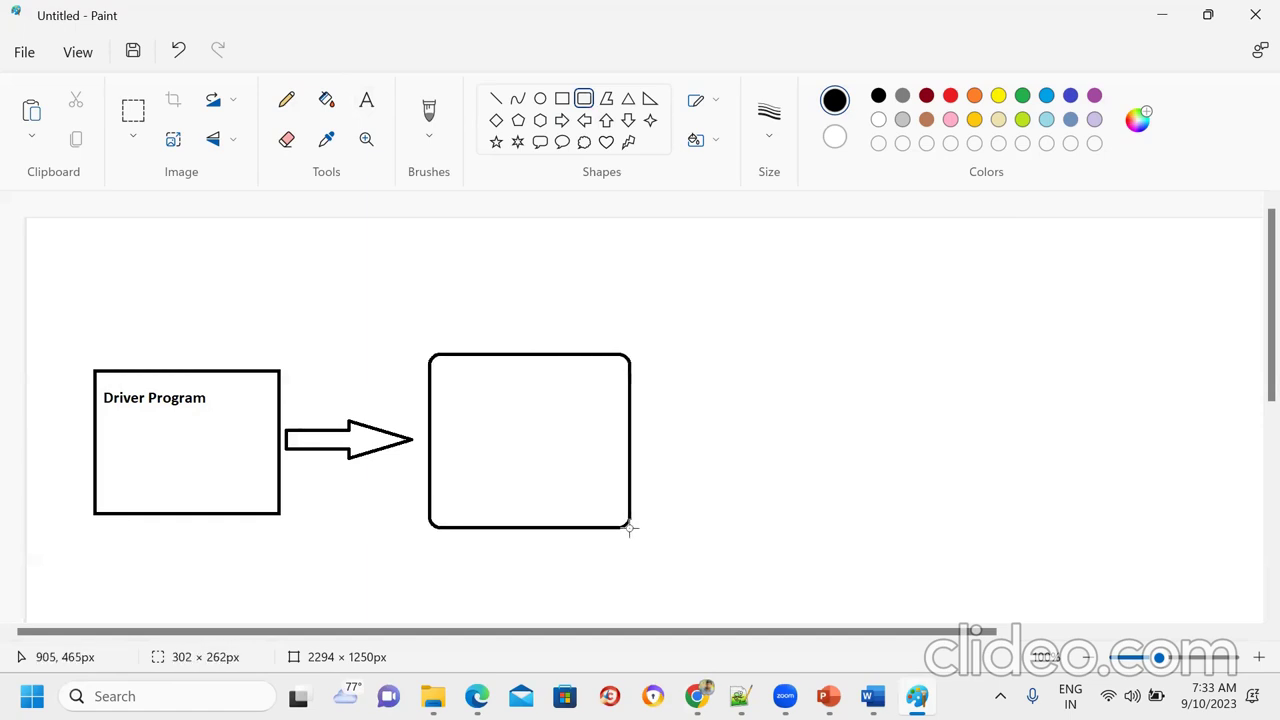
{"action": "left_click_drag", "start_coordinate": [554, 466], "coordinate": [540, 466]}
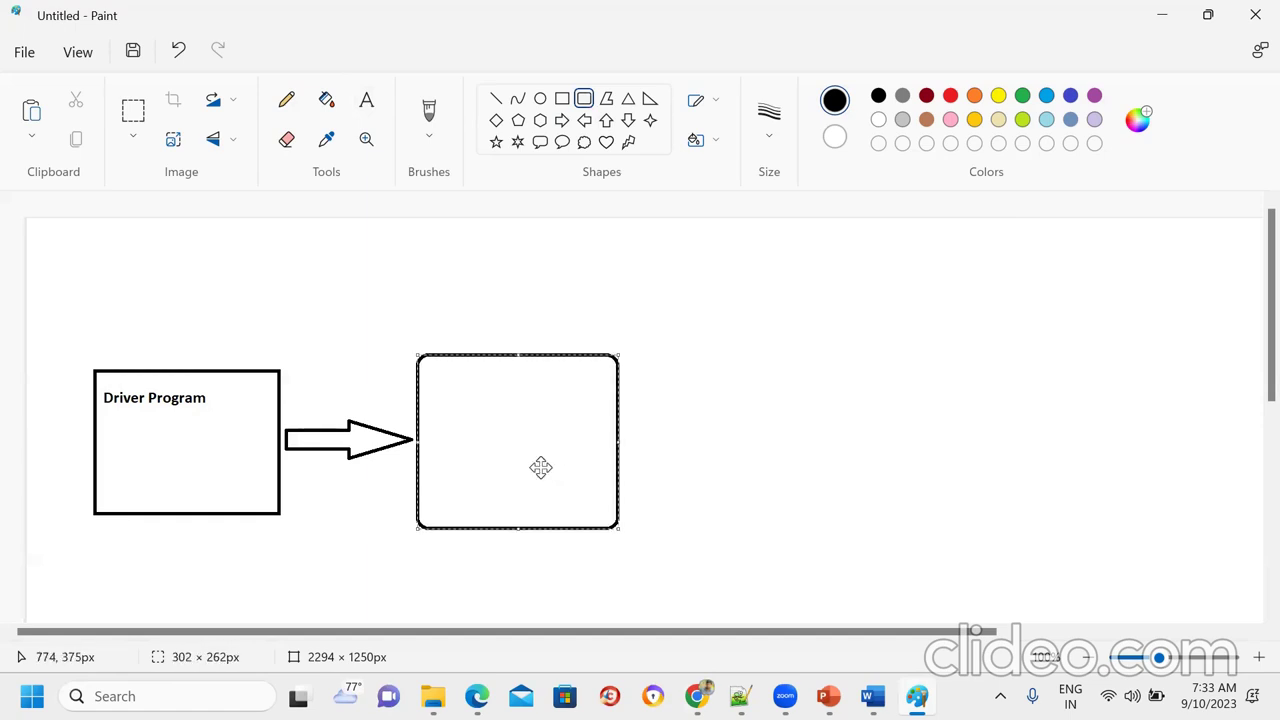
Step: Label the rounded rectangle "Cluster manager" near its upper edge
{"action": "left_click", "coordinate": [367, 104]}
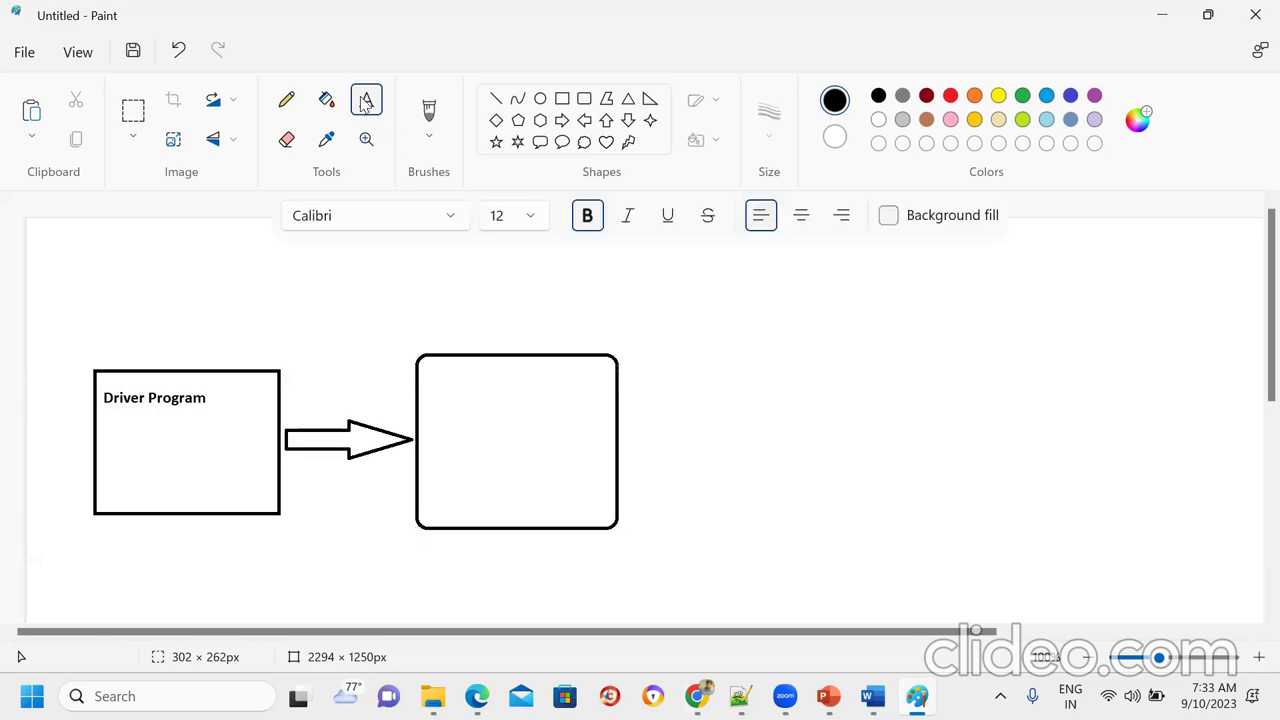
{"action": "left_click", "coordinate": [423, 388]}
{"action": "type", "text": "c"}
{"action": "type", "text": "lua"}
{"action": "type", "text": "ter manager"}
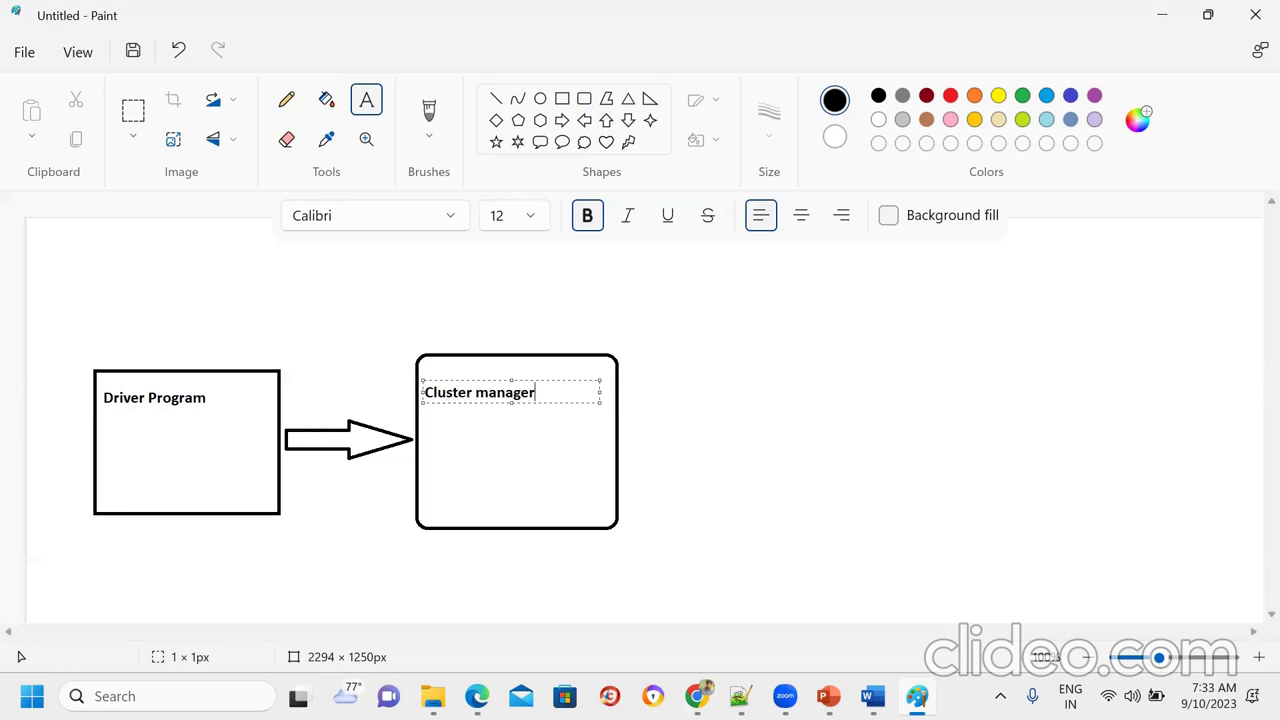
{"action": "left_click", "coordinate": [711, 388]}
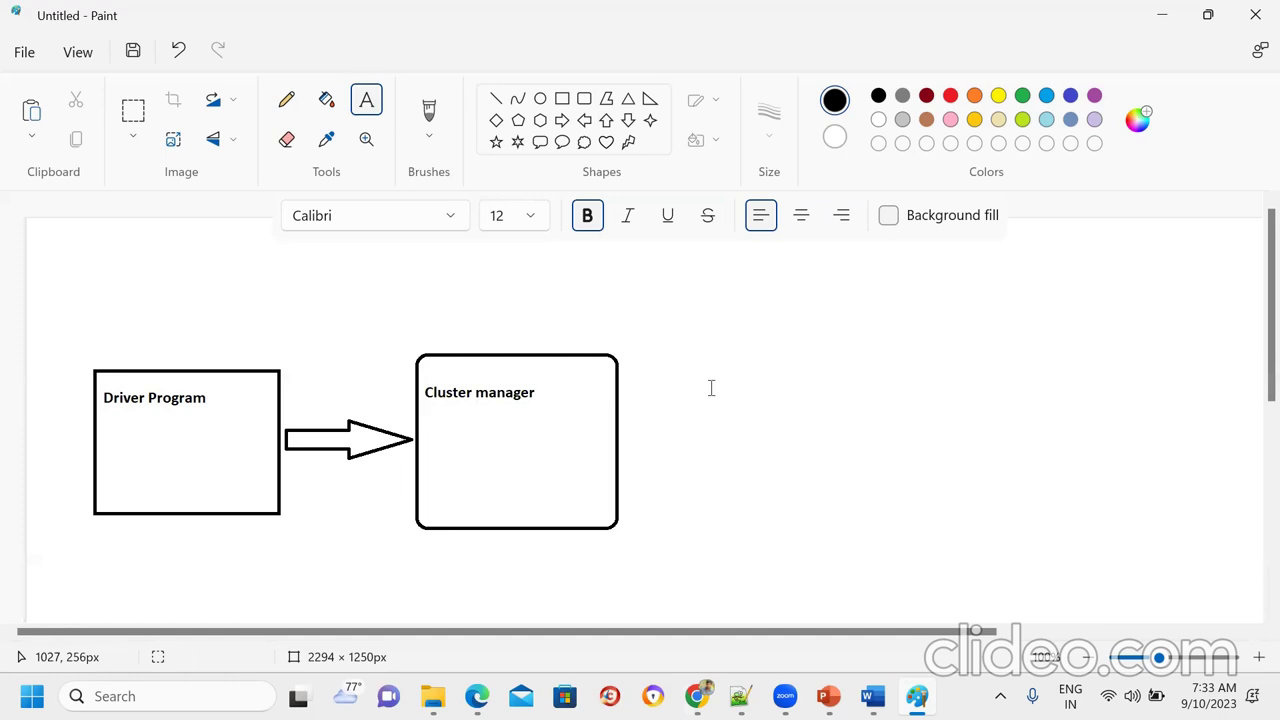
Step: Draw two rectangles one above the other, right of the Cluster manager box, the lower one about 359 × 267 px
{"action": "left_click", "coordinate": [566, 102]}
{"action": "left_click_drag", "start_coordinate": [794, 226], "coordinate": [1021, 366]}
{"action": "left_click", "coordinate": [749, 309]}
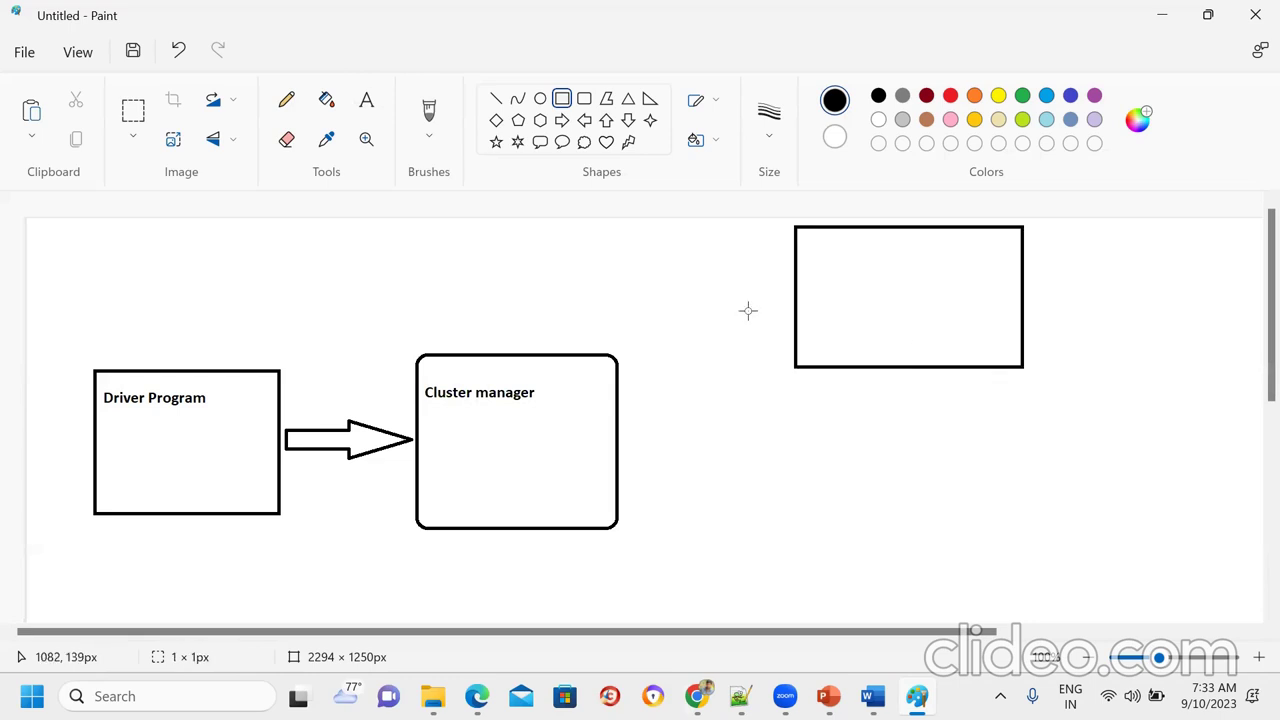
{"action": "left_click", "coordinate": [563, 101]}
{"action": "left_click_drag", "start_coordinate": [790, 432], "coordinate": [1030, 608]}
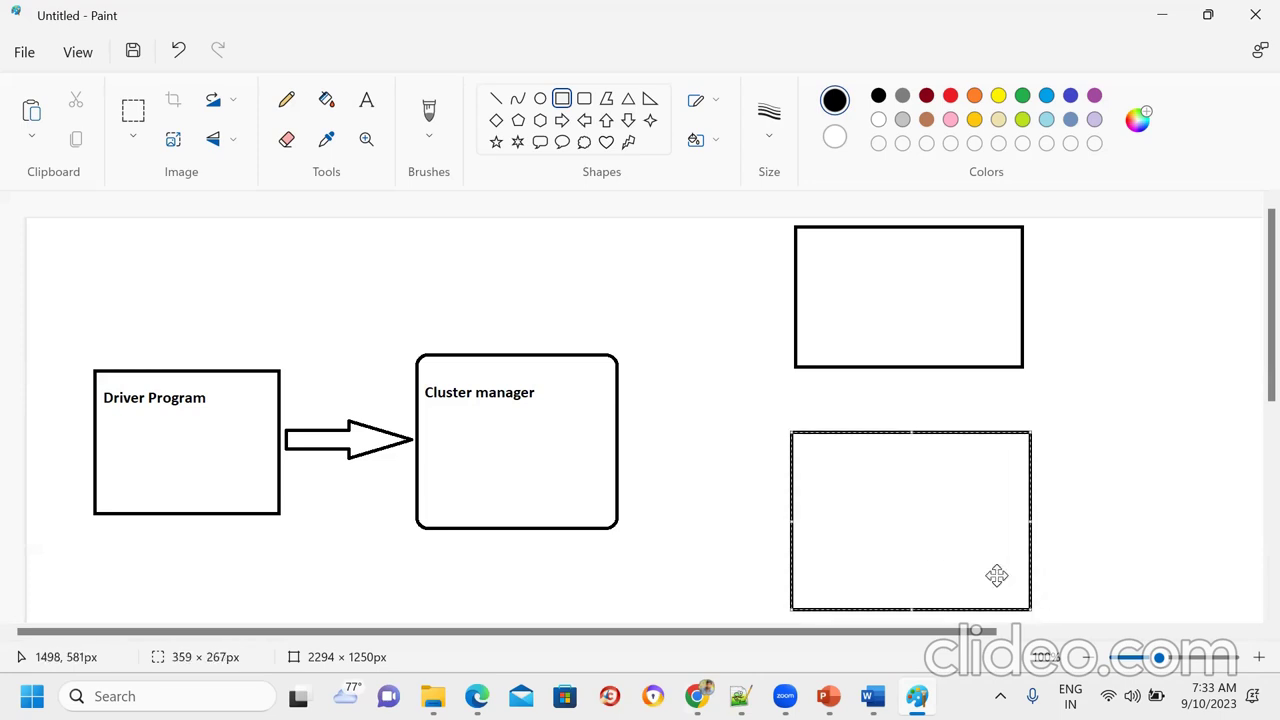
{"action": "left_click", "coordinate": [874, 315]}
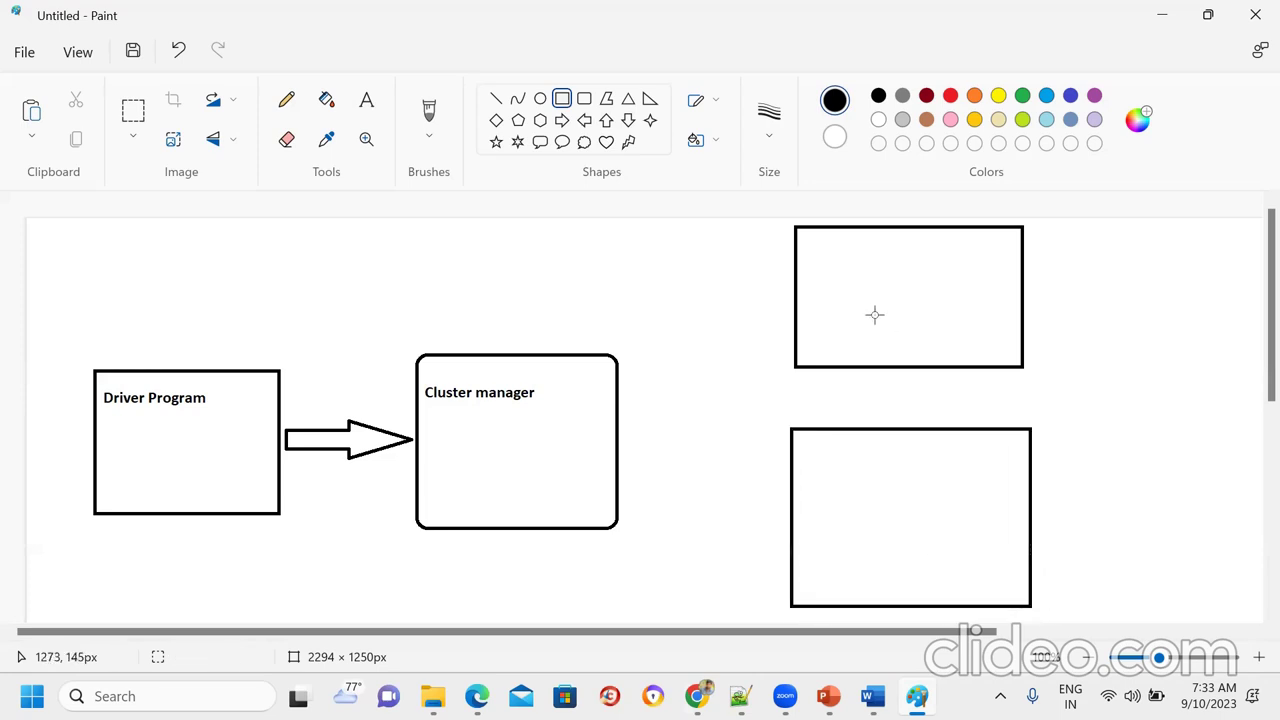
Step: Label the upper rectangle "Worker node1" and the lower one "Worker node2" beside their right edges
{"action": "left_click", "coordinate": [366, 101]}
{"action": "left_click", "coordinate": [1053, 257]}
{"action": "type", "text": "Worker node1"}
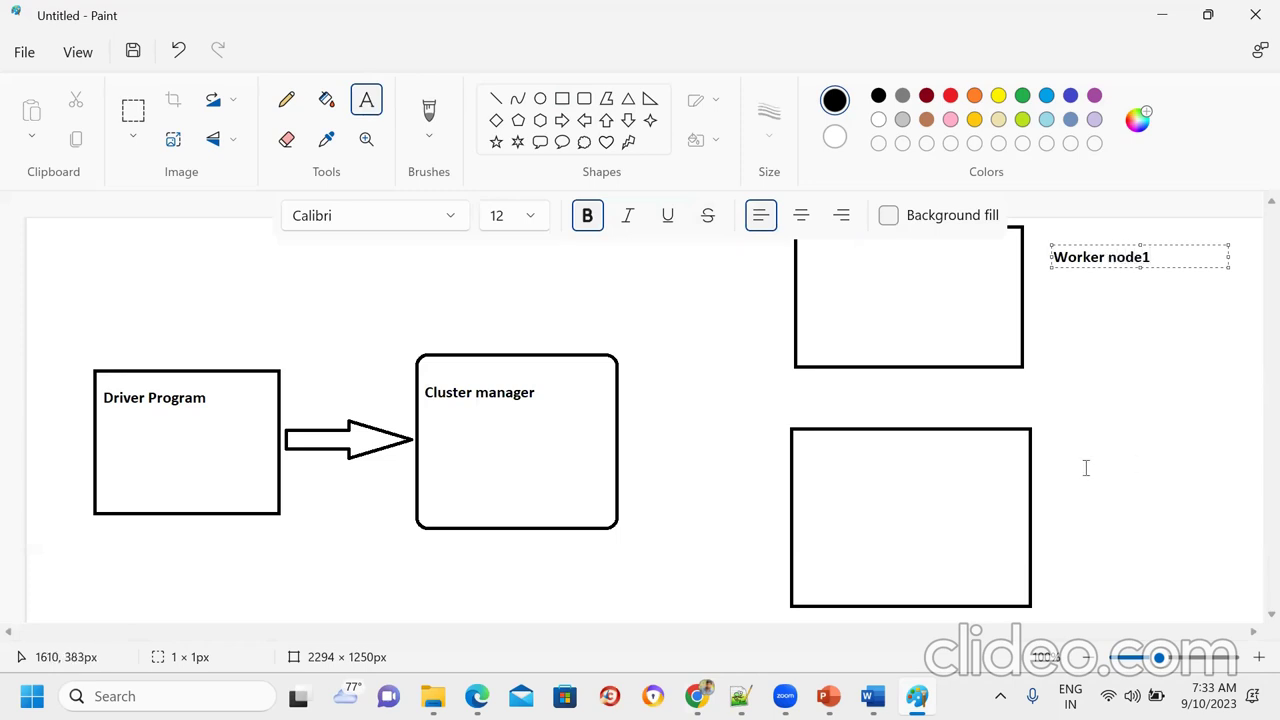
{"action": "left_click", "coordinate": [1044, 452]}
{"action": "type", "text": "W"}
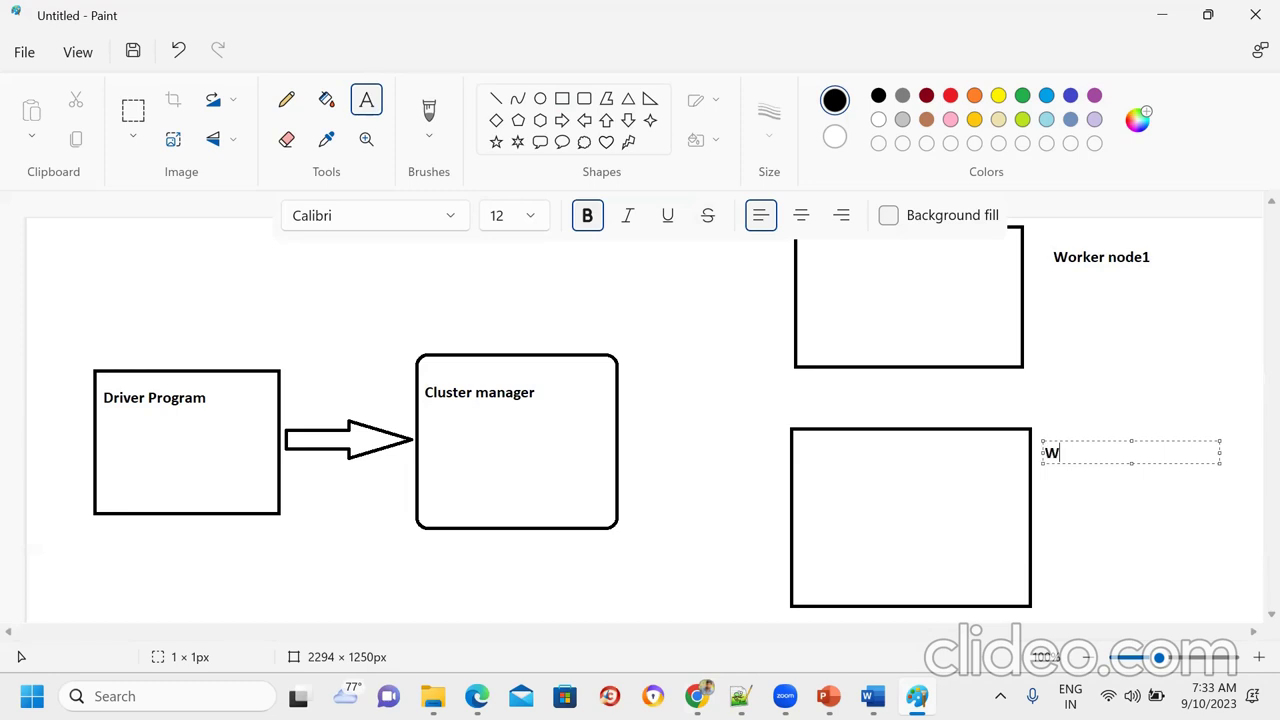
{"action": "type", "text": "orker node2"}
{"action": "left_click", "coordinate": [1089, 523]}
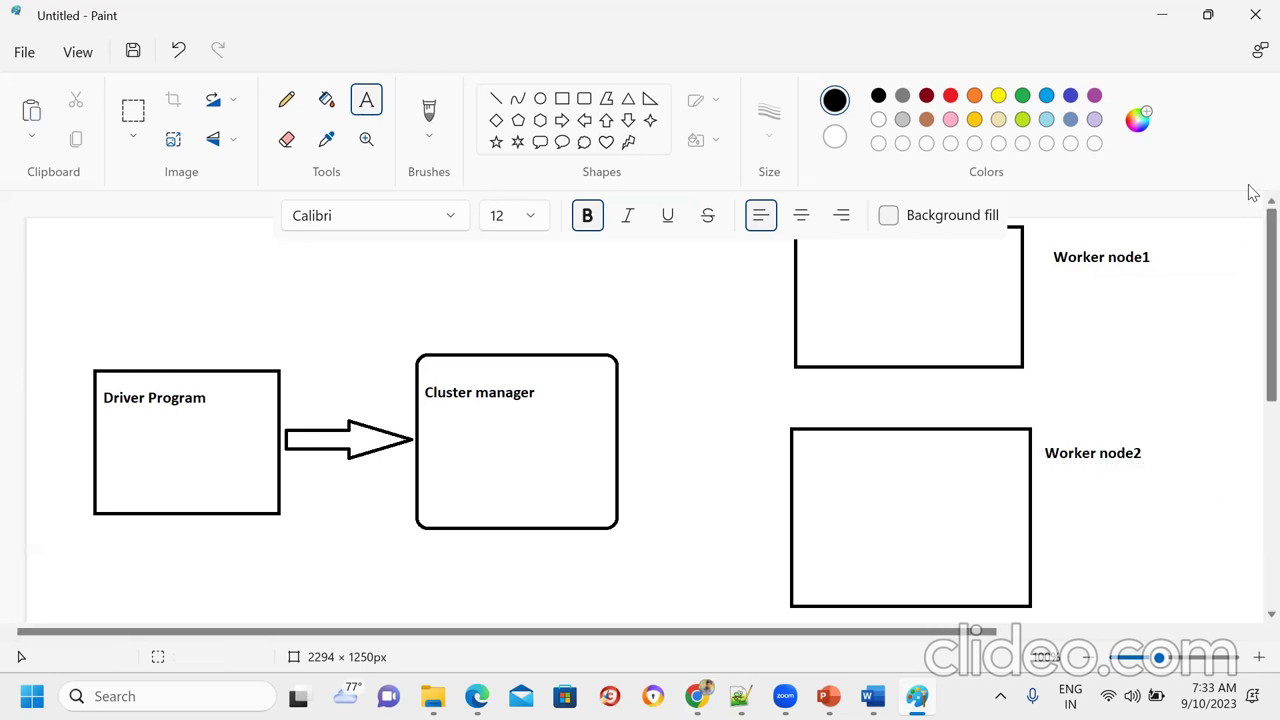
{"action": "left_click", "coordinate": [670, 265]}
{"action": "left_click", "coordinate": [684, 360]}
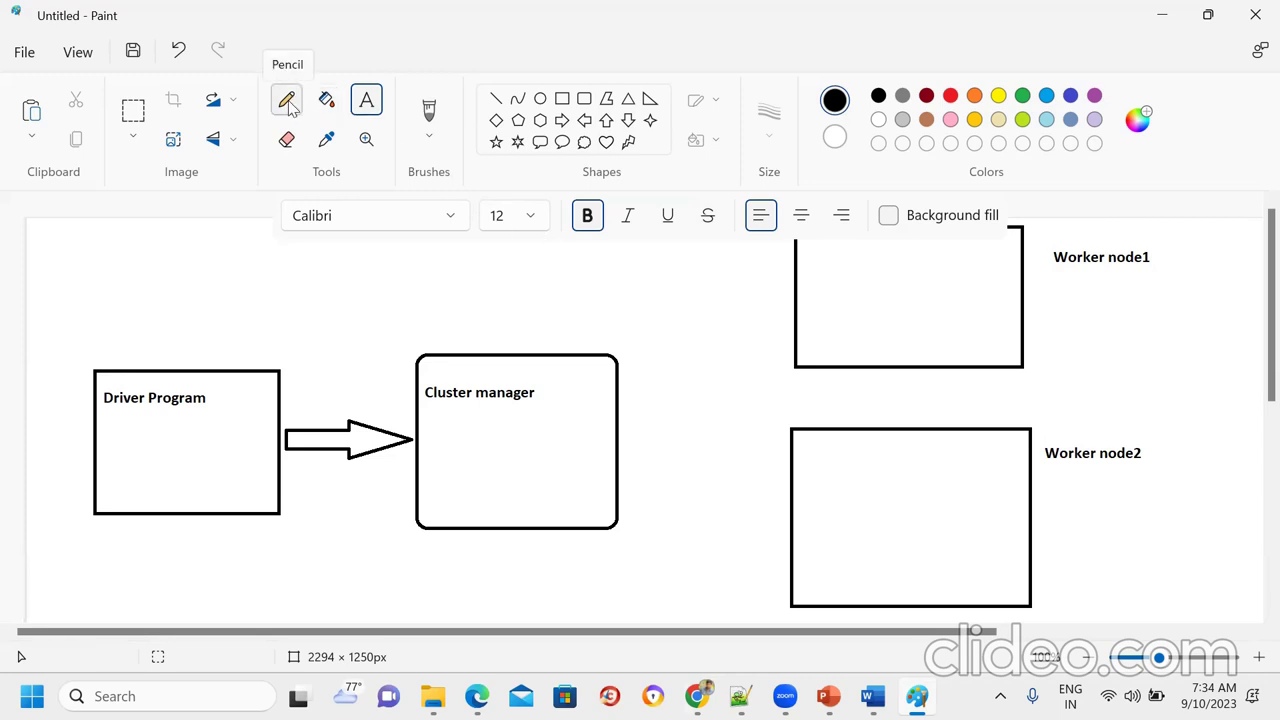
Step: Switch to the Databricks compute page in Chrome, review the cluster name and worker and driver settings, and return to Paint
{"action": "left_click", "coordinate": [697, 696]}
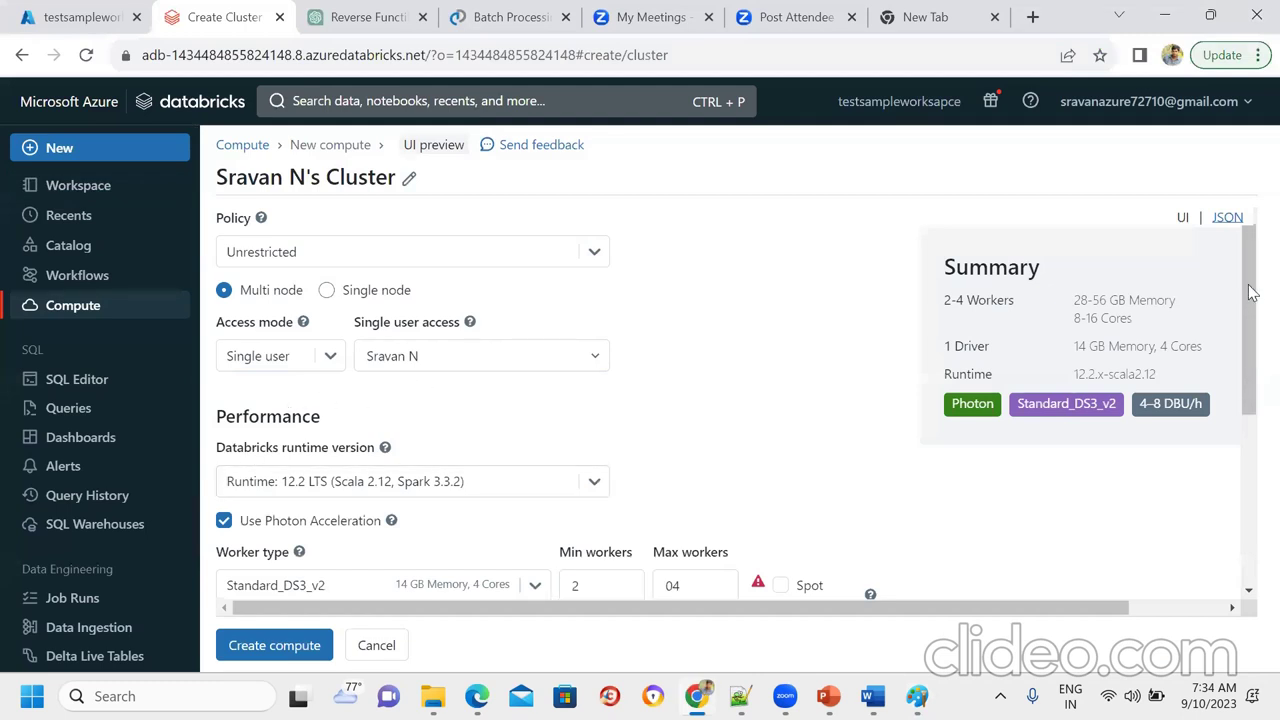
{"action": "left_click_drag", "start_coordinate": [1250, 292], "coordinate": [1250, 392]}
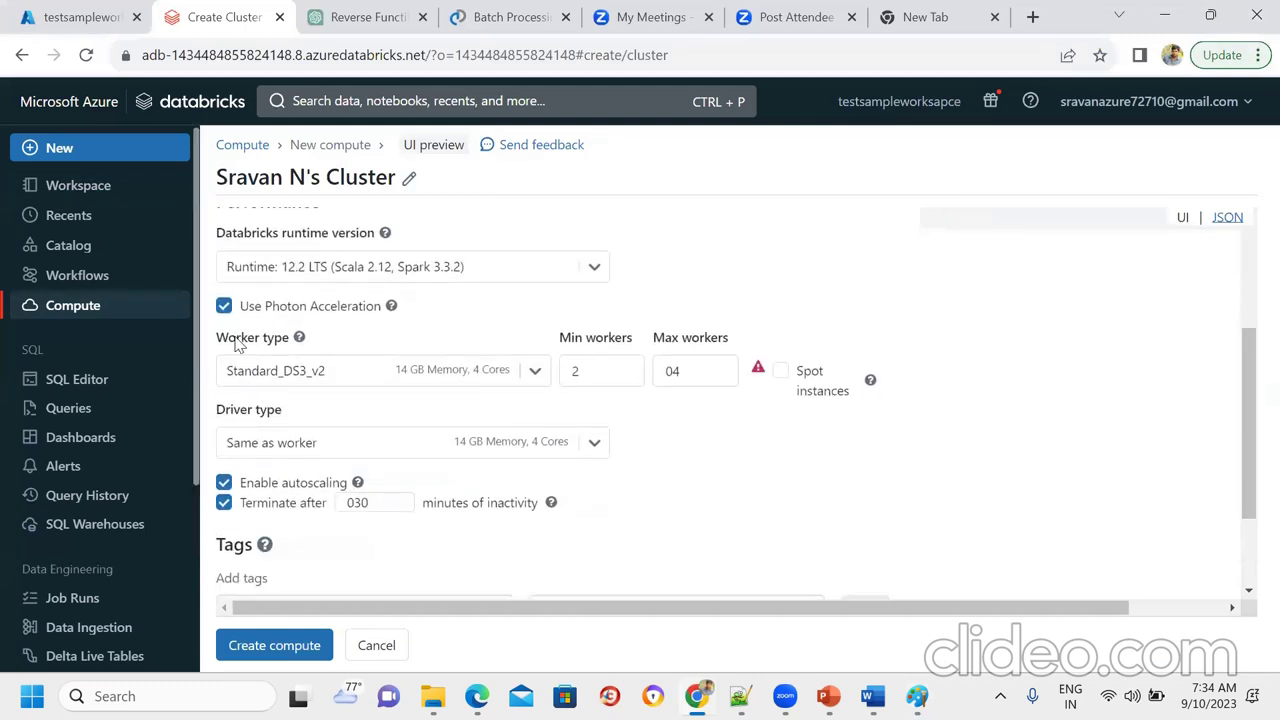
{"action": "triple_click", "coordinate": [383, 181]}
{"action": "mouse_move", "coordinate": [217, 180]}
{"action": "left_mouse_down"}
{"action": "mouse_move", "coordinate": [229, 180]}
{"action": "mouse_move", "coordinate": [210, 188]}
{"action": "left_mouse_up"}
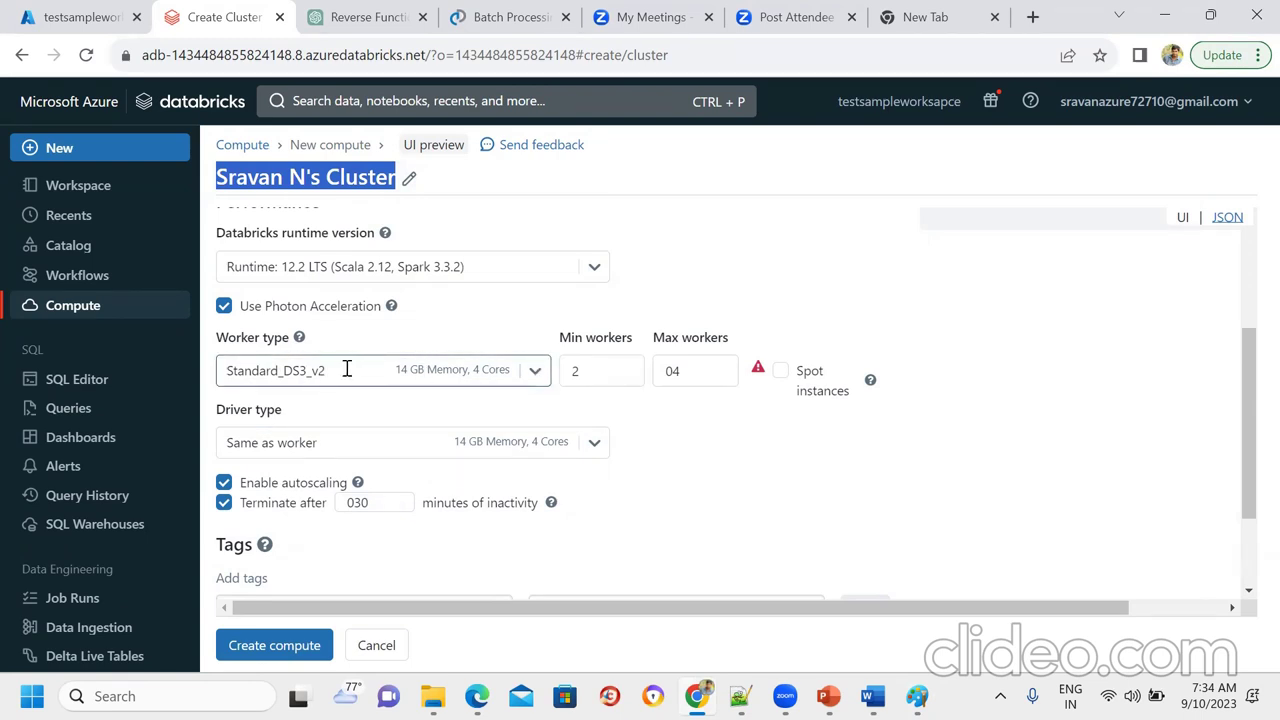
{"action": "left_click", "coordinate": [1166, 16]}
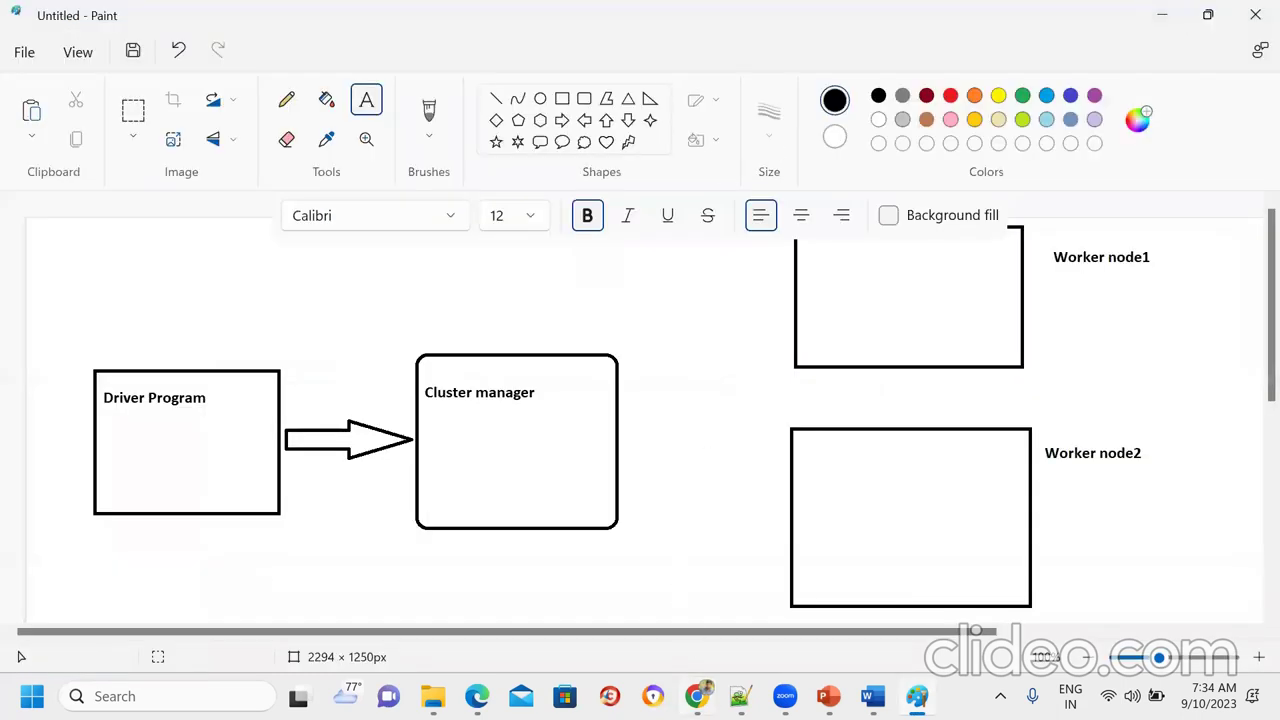
{"action": "left_click", "coordinate": [697, 696]}
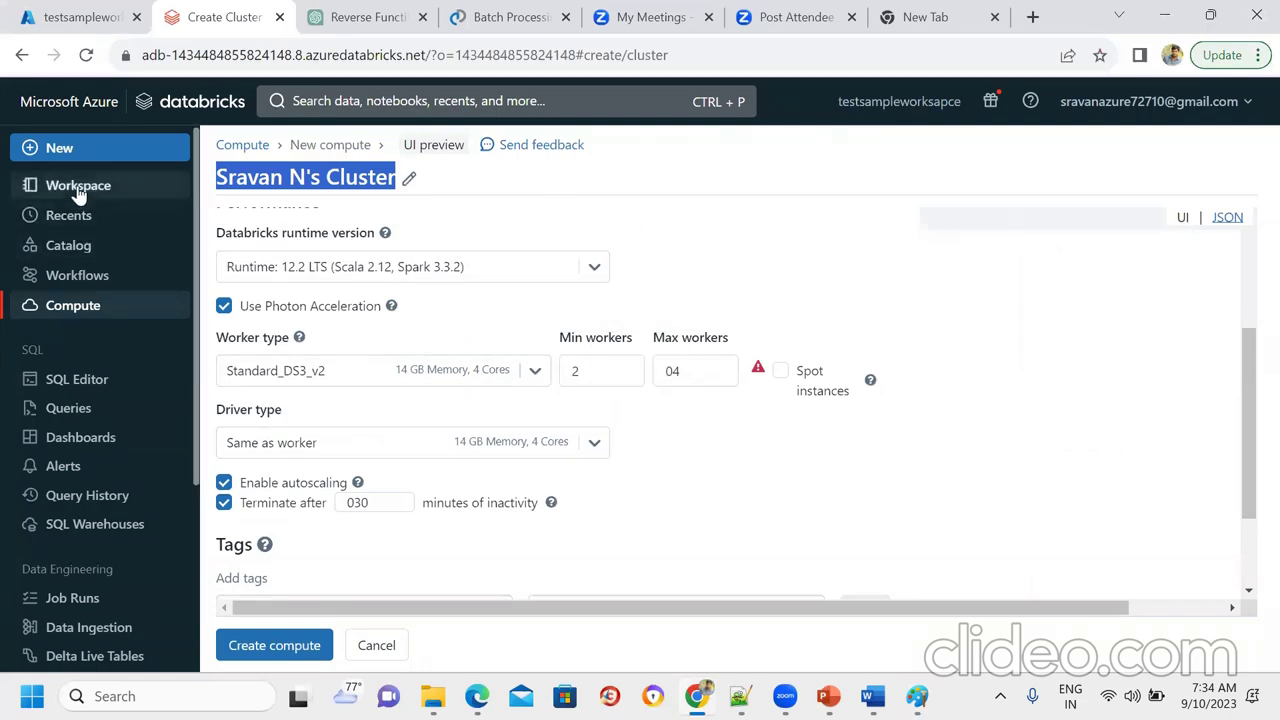
{"action": "left_click", "coordinate": [1175, 22]}
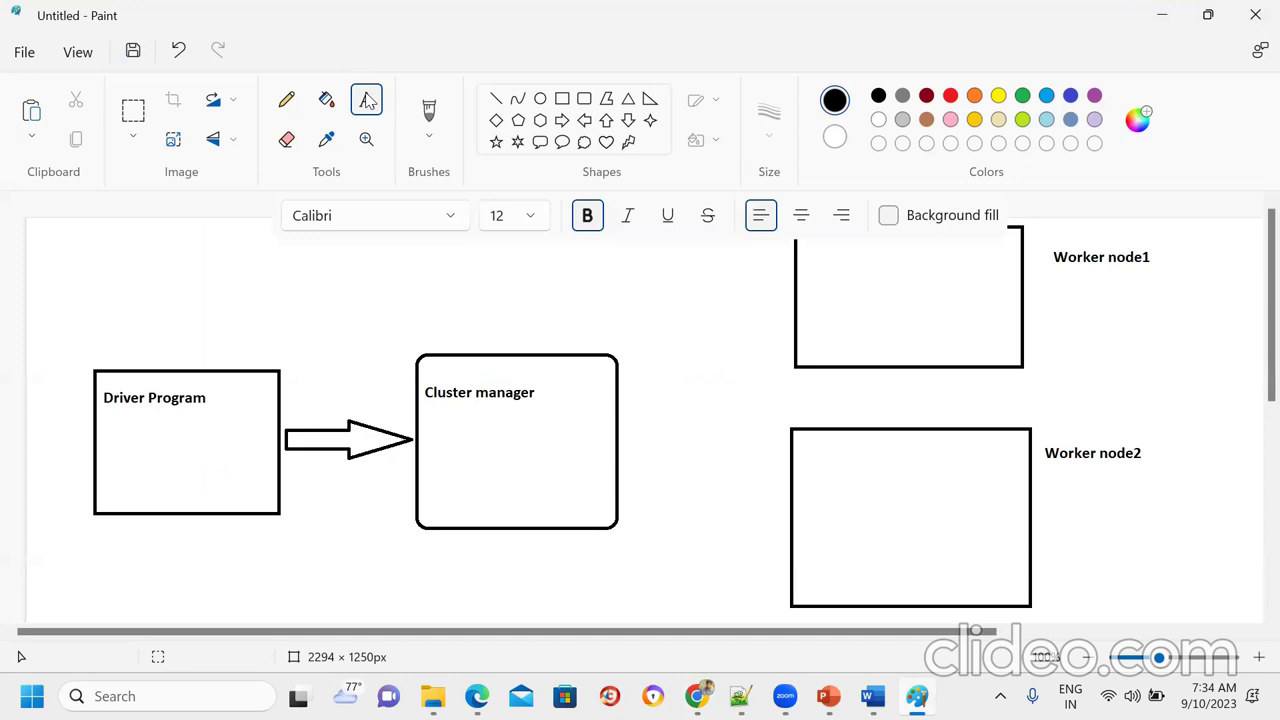
Step: Write the operations 1+1, 1-1, 2*2 and 2+2 on separate lines below the Driver Program box
{"action": "left_click", "coordinate": [94, 538]}
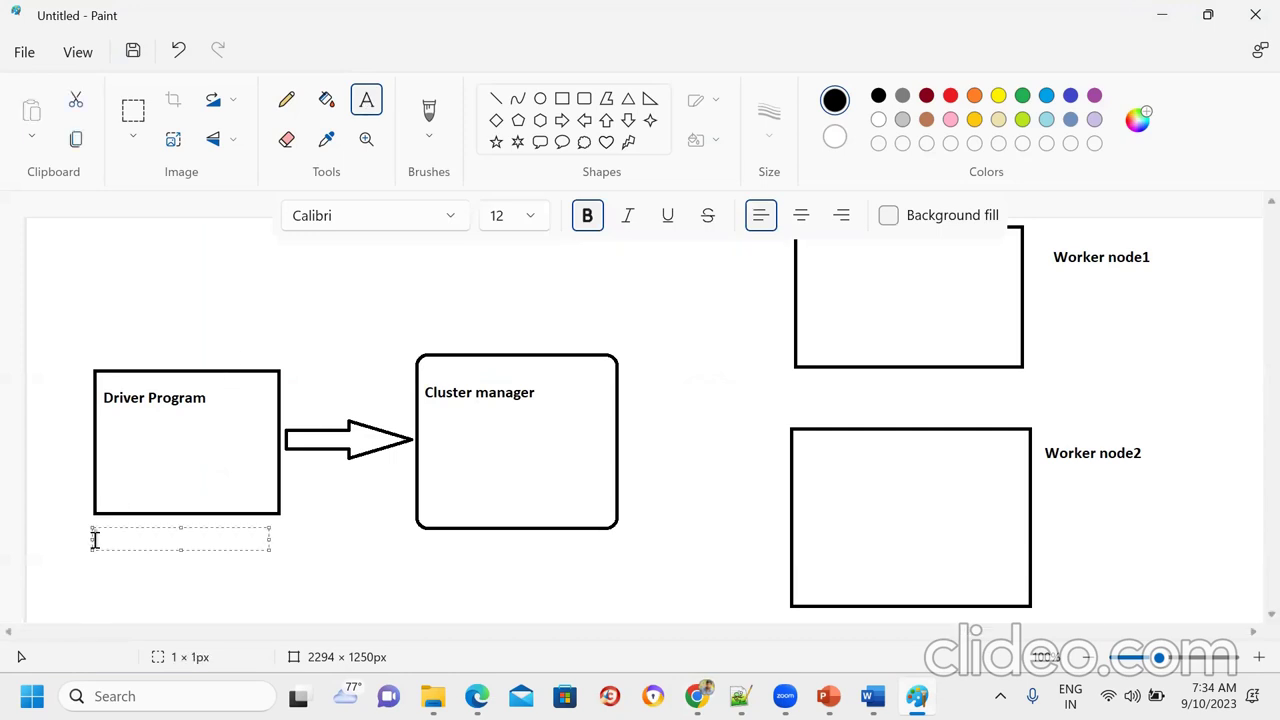
{"action": "type", "text": "1+1"}
{"action": "key", "text": "Return"}
{"action": "type", "text": "1-1"}
{"action": "key", "text": "Return"}
{"action": "type", "text": "2*2"}
{"action": "key", "text": "Return"}
{"action": "type", "text": "2+3"}
{"action": "key", "text": "BackSpace"}
{"action": "type", "text": "2"}
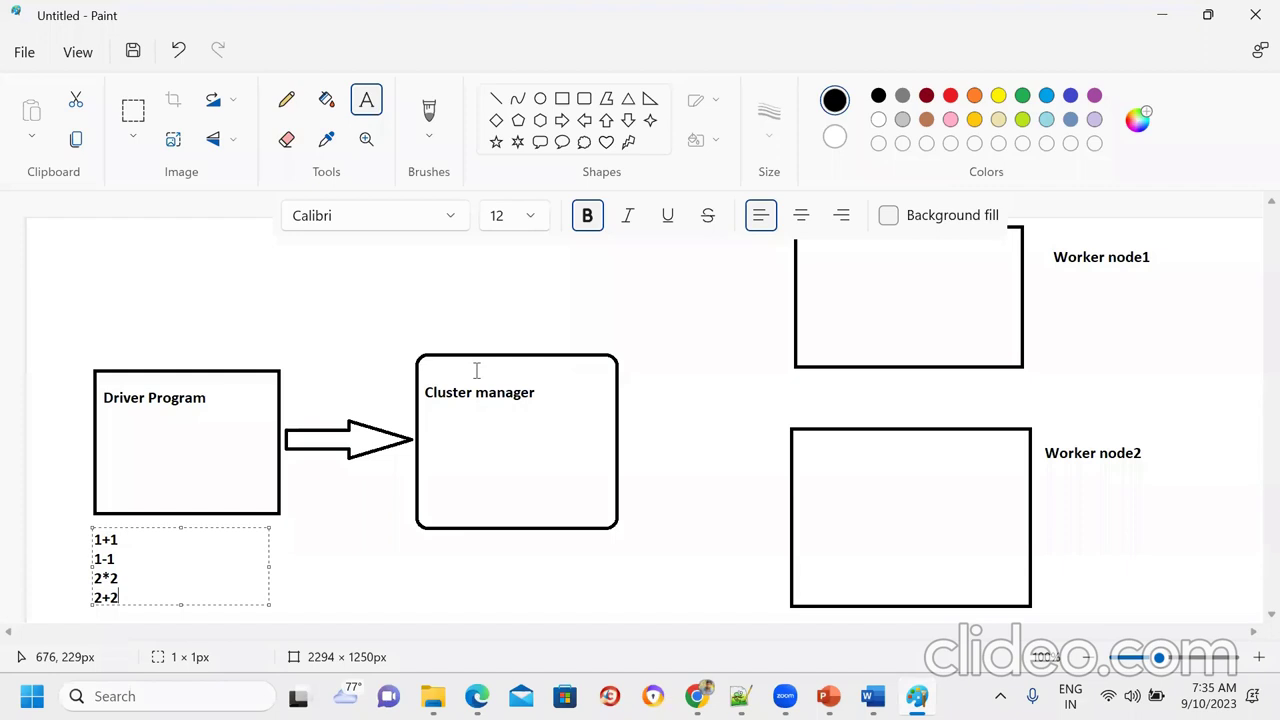
Step: Add the label "Manager" above the Driver Program box
{"action": "left_click", "coordinate": [90, 347]}
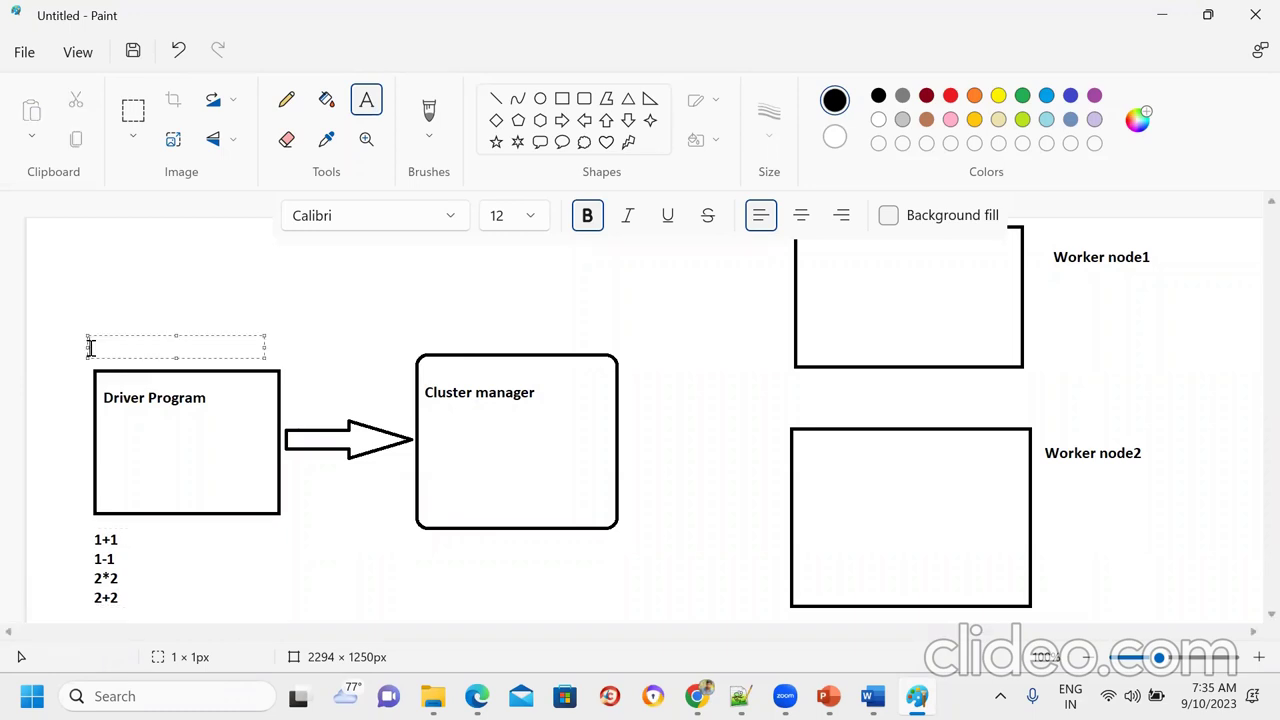
{"action": "type", "text": "Mn"}
{"action": "key", "text": "BackSpace"}
{"action": "type", "text": "anager"}
Step: Add the label "Team Lead" above the Cluster manager box
{"action": "left_click", "coordinate": [448, 334]}
{"action": "left_click", "coordinate": [448, 334]}
{"action": "type", "text": "Lead"}
{"action": "key", "text": "shift+Left"}
{"action": "key", "text": "shift+Left"}
{"action": "key", "text": "shift+Left"}
{"action": "type", "text": "Team"}
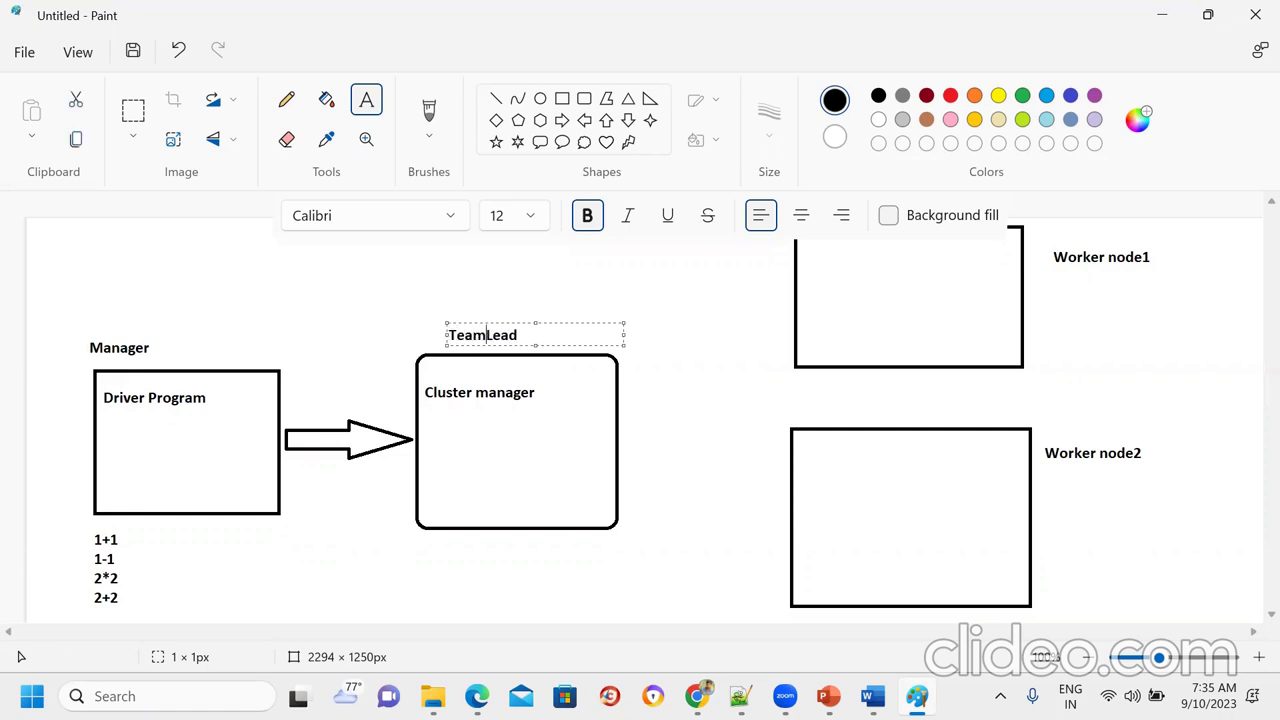
Step: Add a "Developer" label beneath both the Worker node1 and Worker node2 labels
{"action": "left_click", "coordinate": [1047, 284]}
{"action": "left_click", "coordinate": [1047, 284]}
{"action": "type", "text": "Developer"}
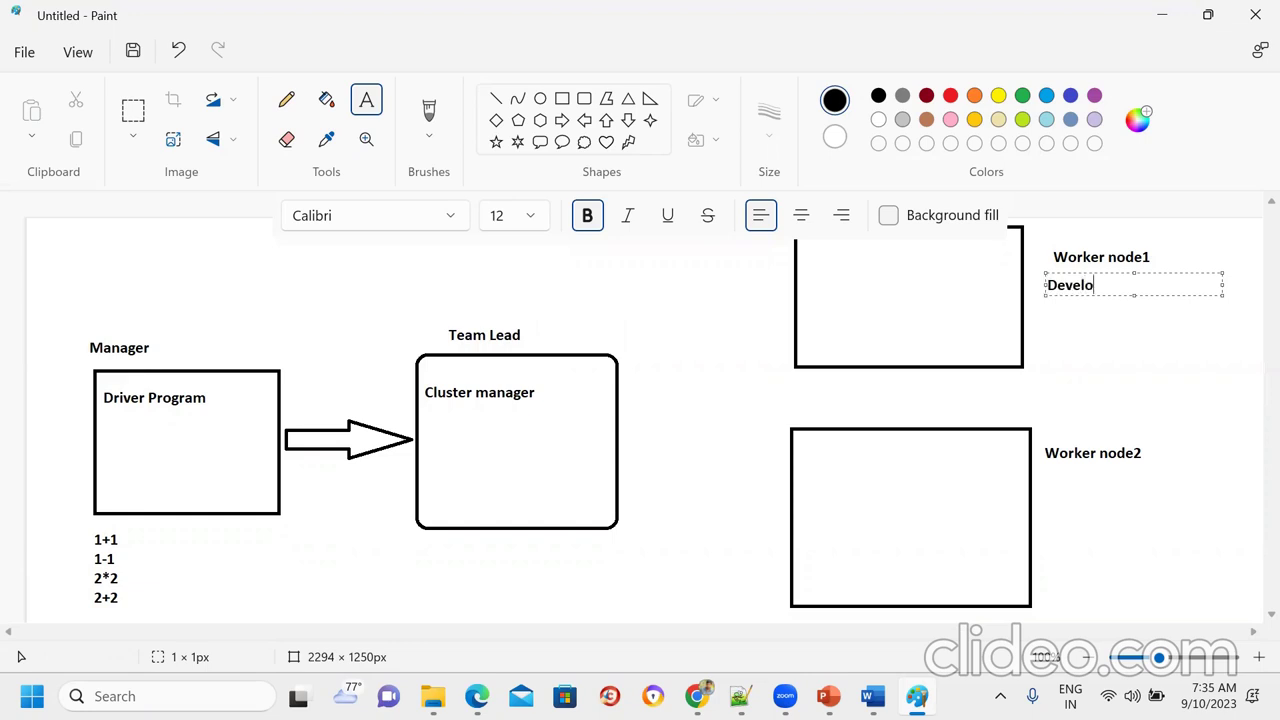
{"action": "left_click", "coordinate": [1056, 502]}
{"action": "left_click", "coordinate": [1056, 502]}
{"action": "type", "text": "Developer"}
{"action": "left_click", "coordinate": [1151, 368]}
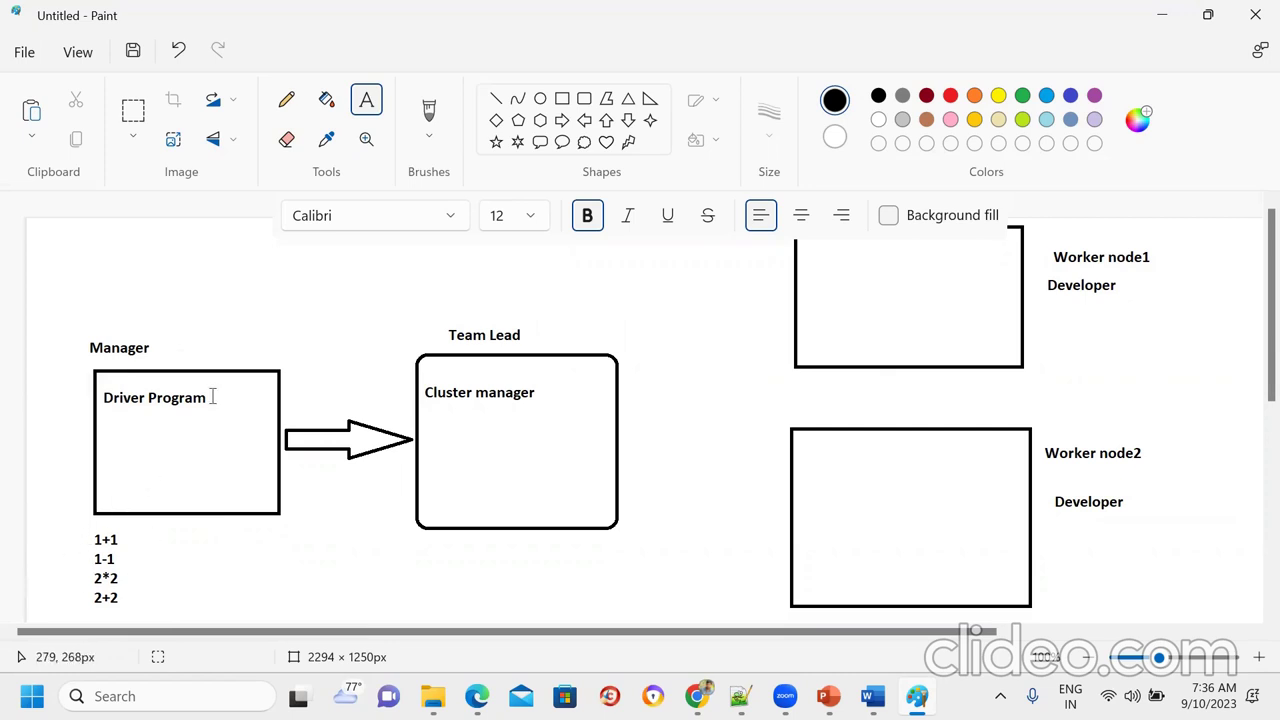
Step: With the Pencil, outline the list of operations and sketch a curved arrow from the Manager side to Team Lead
{"action": "left_click", "coordinate": [287, 100]}
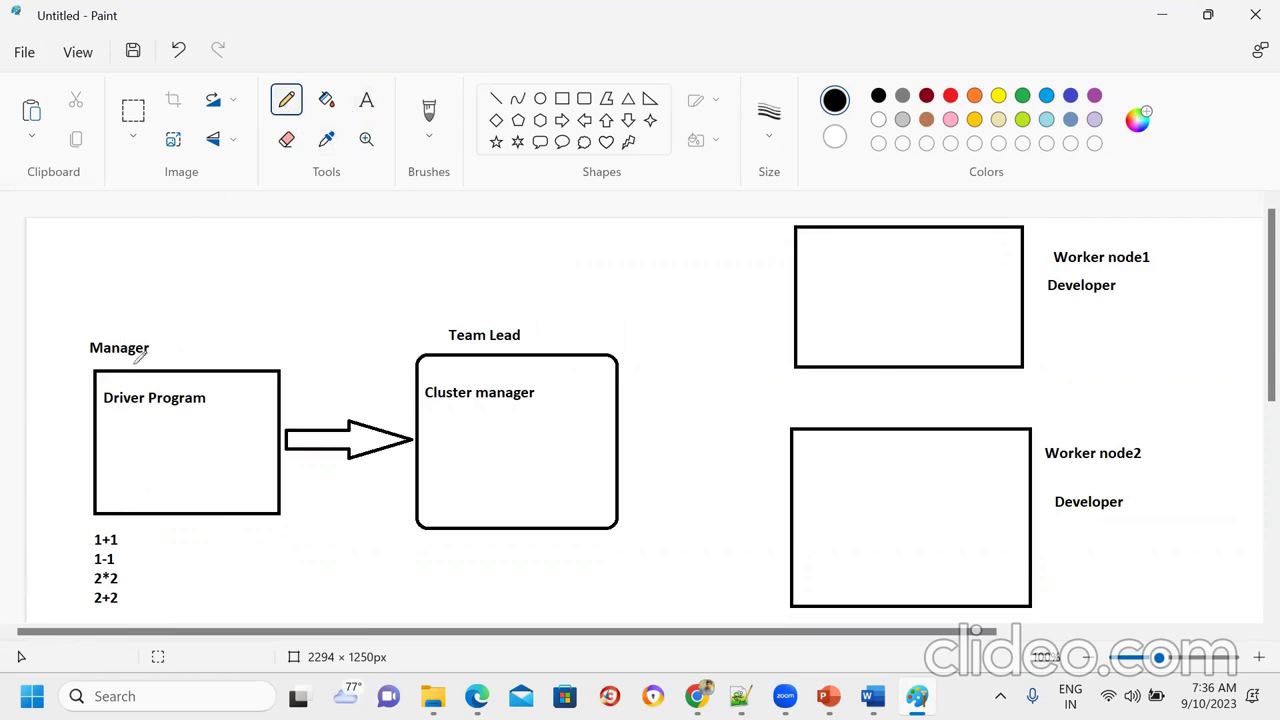
{"action": "mouse_move", "coordinate": [80, 526]}
{"action": "left_mouse_down"}
{"action": "mouse_move", "coordinate": [143, 557]}
{"action": "mouse_move", "coordinate": [100, 607]}
{"action": "mouse_move", "coordinate": [92, 506]}
{"action": "left_mouse_up"}
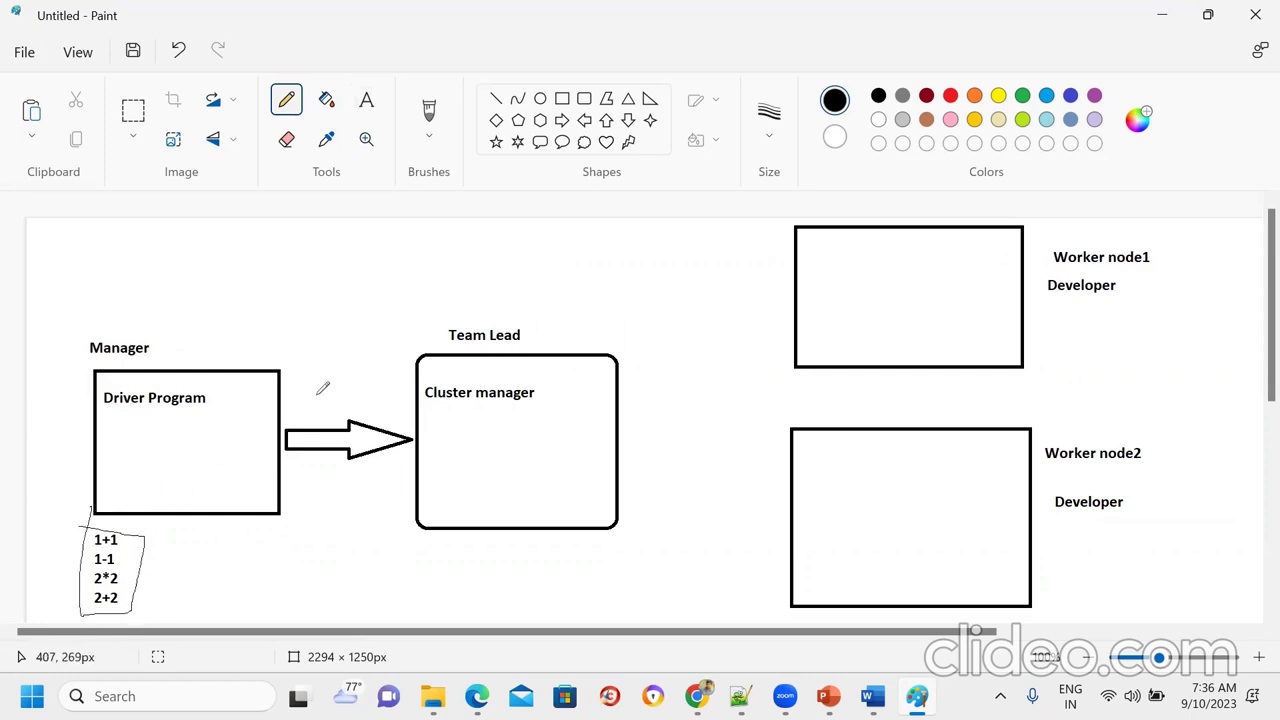
{"action": "mouse_move", "coordinate": [311, 326]}
{"action": "left_mouse_down"}
{"action": "mouse_move", "coordinate": [552, 298]}
{"action": "mouse_move", "coordinate": [562, 334]}
{"action": "mouse_move", "coordinate": [600, 297]}
{"action": "left_mouse_up"}
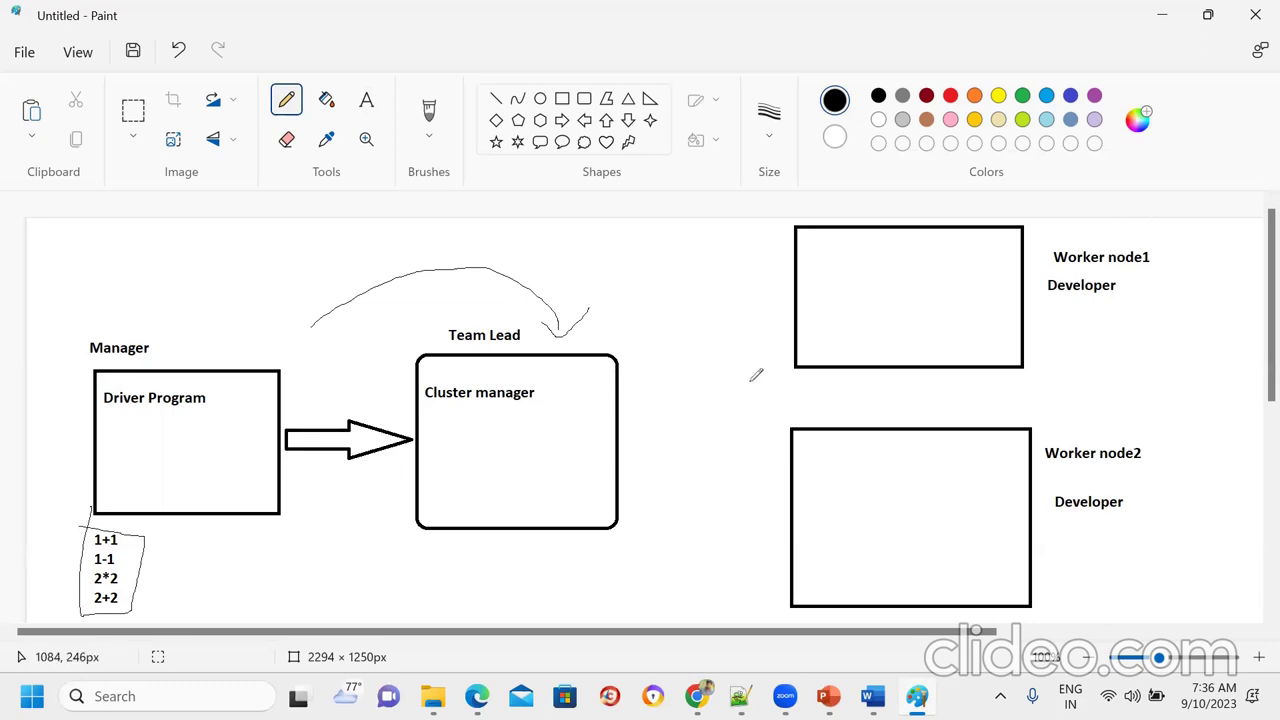
Step: Sketch an arrow from the Cluster manager box to the Worker node1 box and write "1+1" inside that box
{"action": "mouse_move", "coordinate": [636, 369]}
{"action": "left_mouse_down"}
{"action": "mouse_move", "coordinate": [797, 284]}
{"action": "mouse_move", "coordinate": [777, 325]}
{"action": "left_mouse_up"}
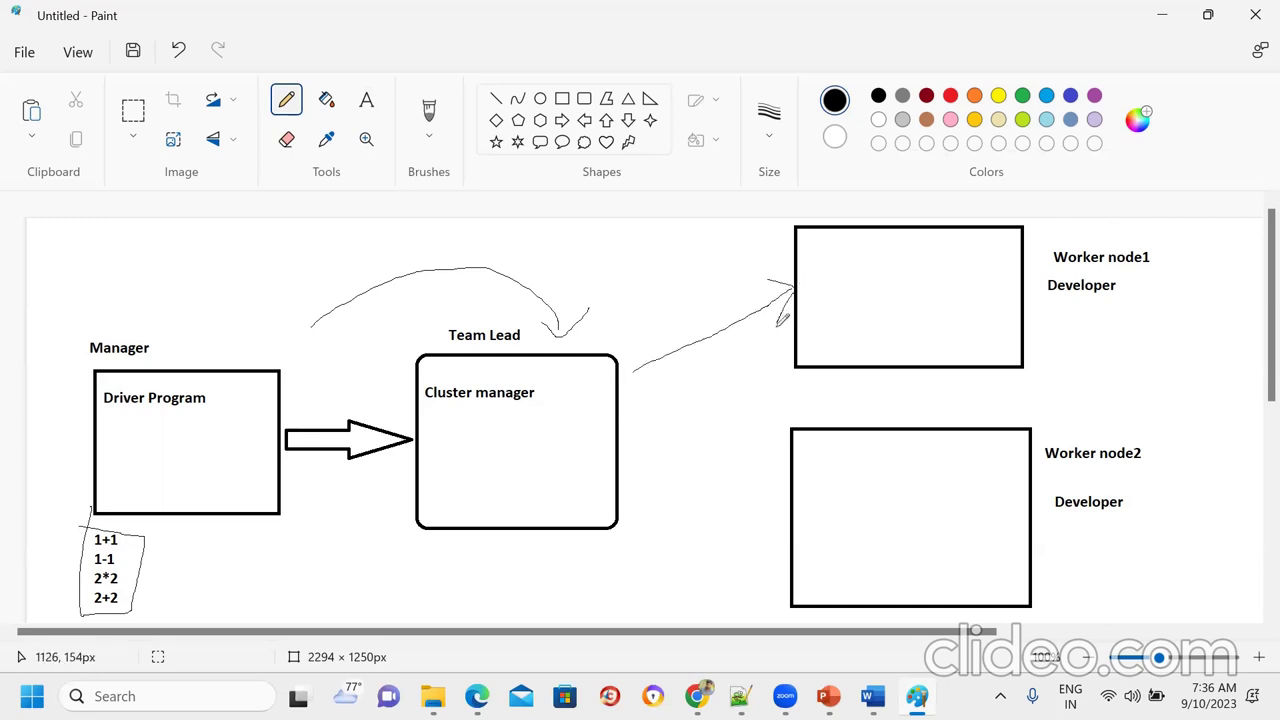
{"action": "left_click", "coordinate": [366, 100]}
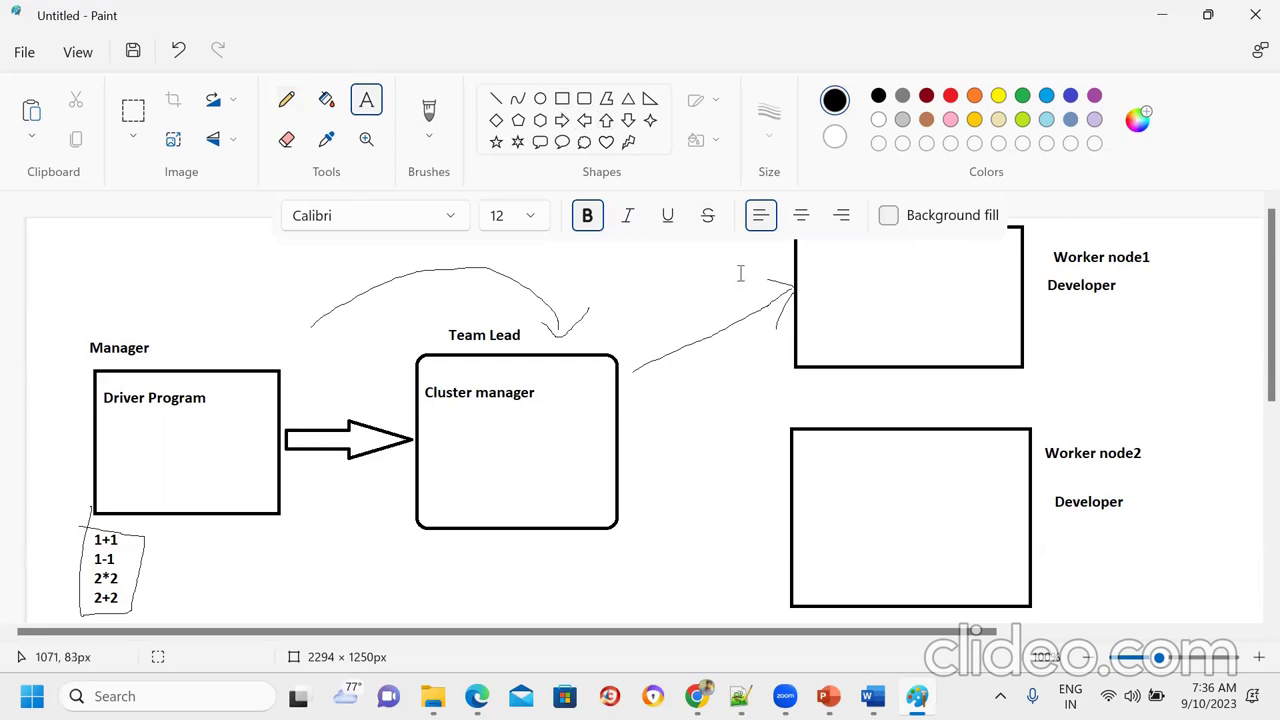
{"action": "left_click", "coordinate": [806, 258]}
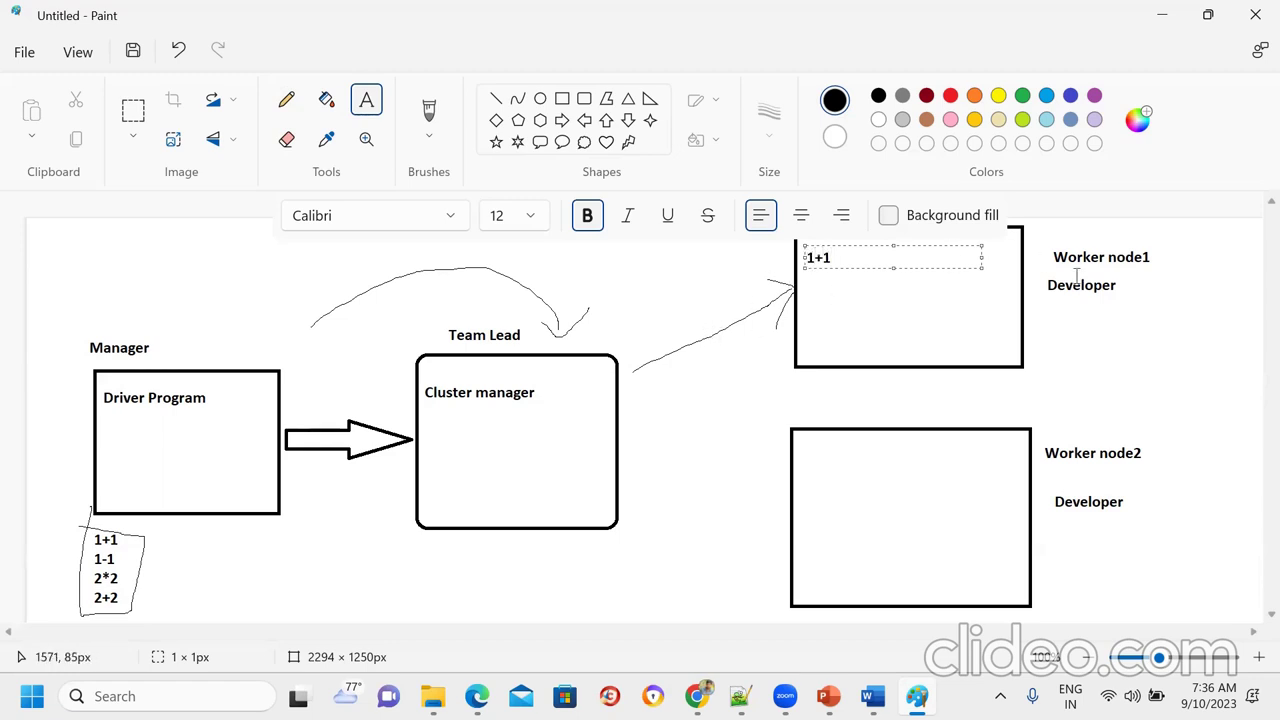
Step: Sketch a curved arrow from the Cluster manager box to the Worker node2 box and write "1-1" inside that box
{"action": "left_click", "coordinate": [289, 104]}
{"action": "mouse_move", "coordinate": [616, 388]}
{"action": "left_mouse_down"}
{"action": "mouse_move", "coordinate": [795, 500]}
{"action": "mouse_move", "coordinate": [758, 500]}
{"action": "mouse_move", "coordinate": [793, 458]}
{"action": "left_mouse_up"}
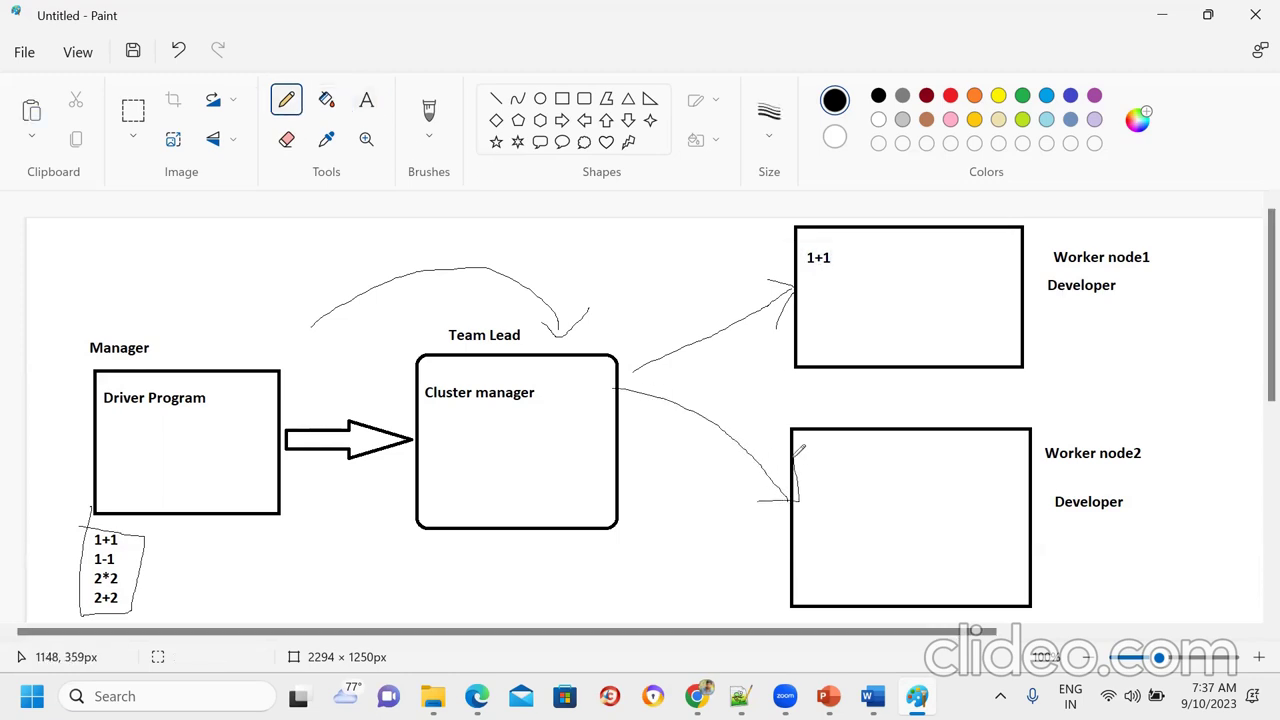
{"action": "left_click", "coordinate": [366, 100]}
{"action": "left_click", "coordinate": [811, 449]}
{"action": "type", "text": "1-1"}
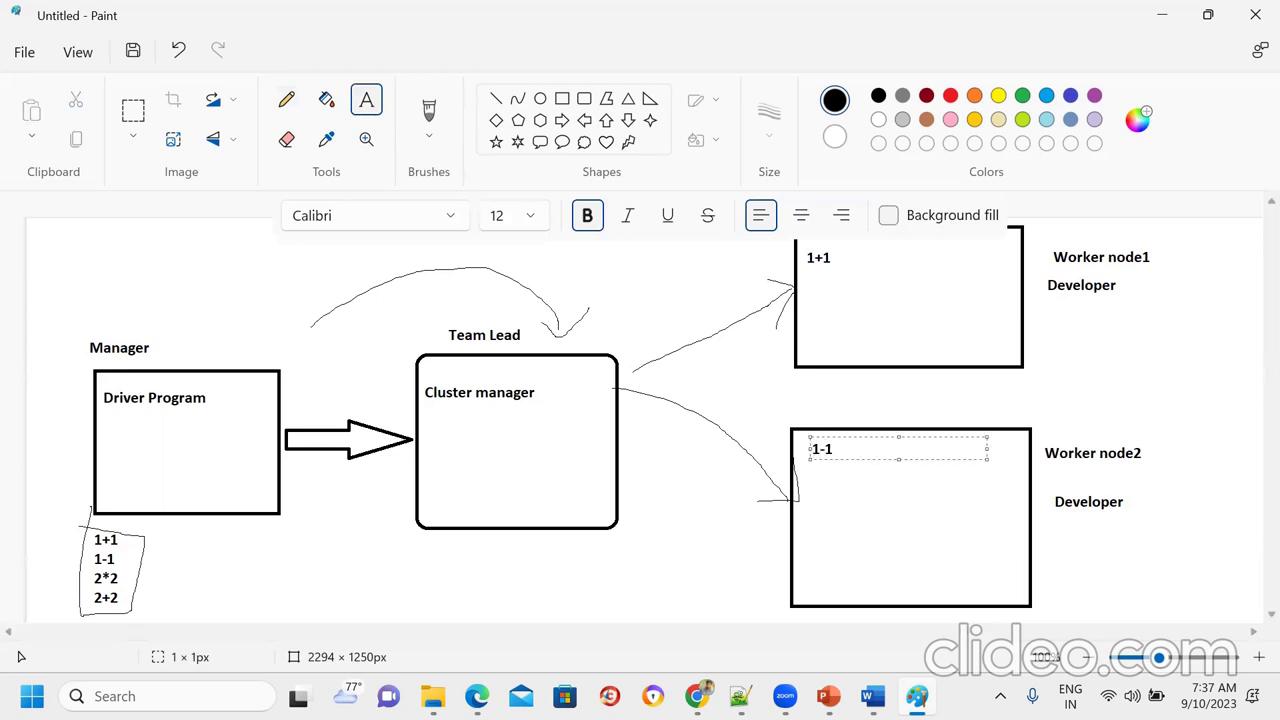
Step: Sketch a second arrow from Cluster manager to the Worker node1 box and write "2*2" below 1+1
{"action": "left_click", "coordinate": [287, 100]}
{"action": "mouse_move", "coordinate": [632, 416]}
{"action": "left_mouse_down"}
{"action": "mouse_move", "coordinate": [800, 308]}
{"action": "mouse_move", "coordinate": [776, 316]}
{"action": "mouse_move", "coordinate": [822, 316]}
{"action": "left_mouse_up"}
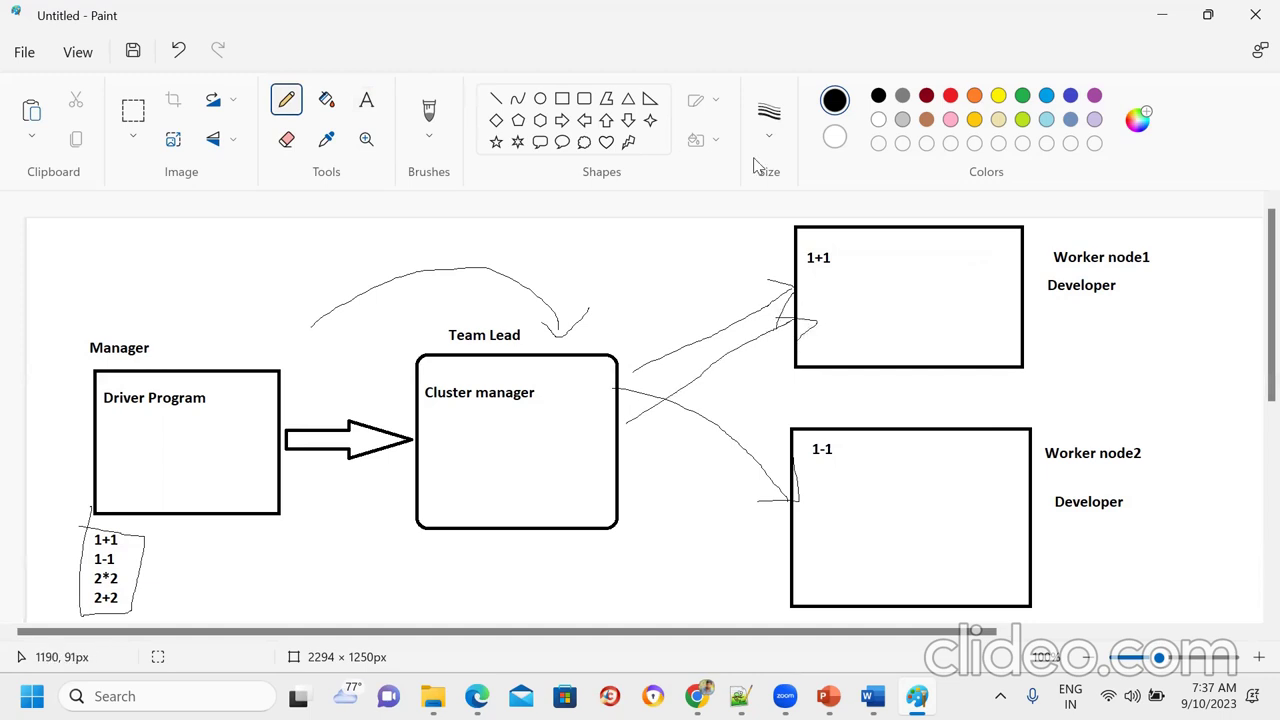
{"action": "left_click", "coordinate": [366, 100]}
{"action": "left_click", "coordinate": [823, 286]}
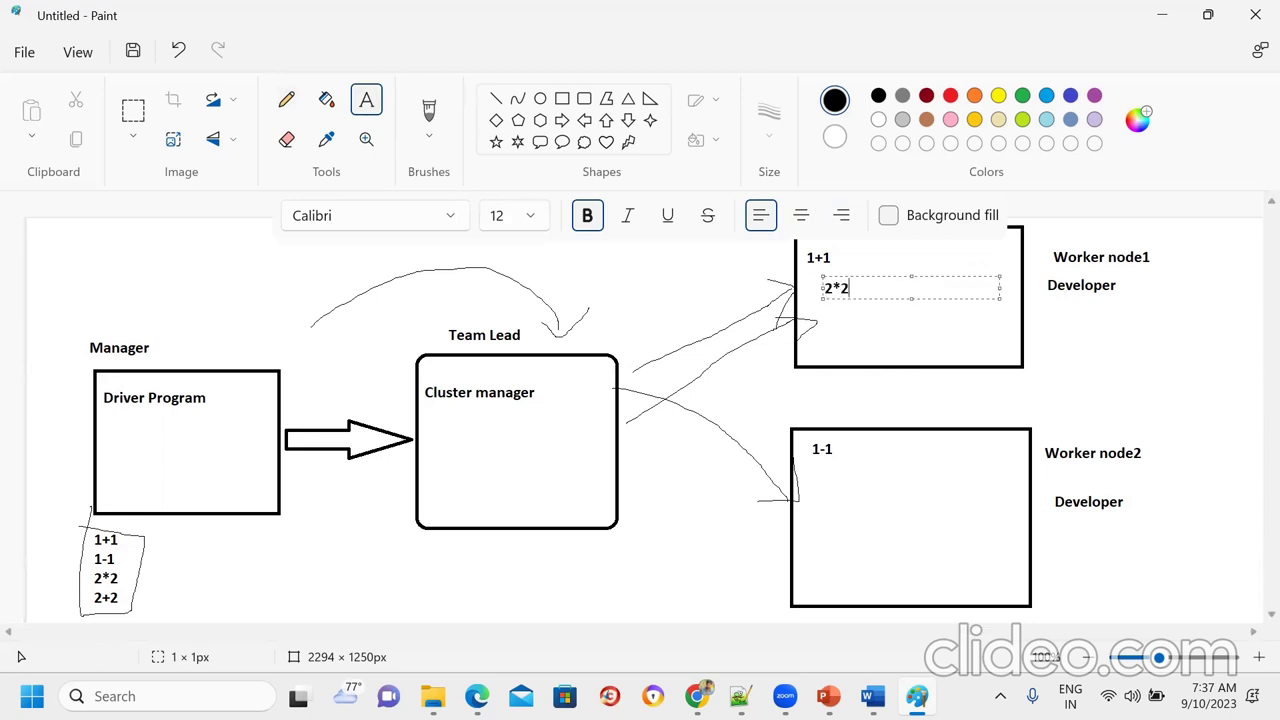
Step: Sketch a second arrow from Cluster manager to the Worker node2 box and write "2+2" below 1-1
{"action": "left_click", "coordinate": [286, 100]}
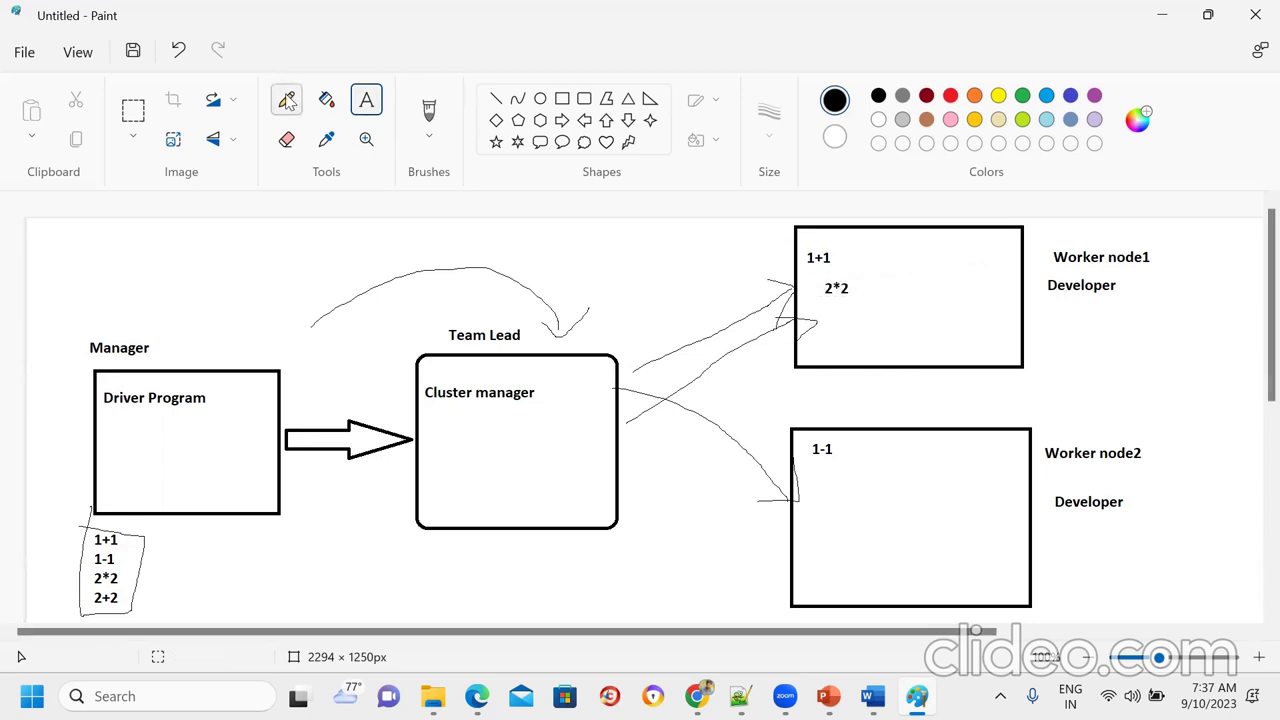
{"action": "mouse_move", "coordinate": [621, 432]}
{"action": "left_mouse_down"}
{"action": "mouse_move", "coordinate": [804, 566]}
{"action": "mouse_move", "coordinate": [755, 560]}
{"action": "mouse_move", "coordinate": [806, 570]}
{"action": "mouse_move", "coordinate": [815, 510]}
{"action": "left_mouse_up"}
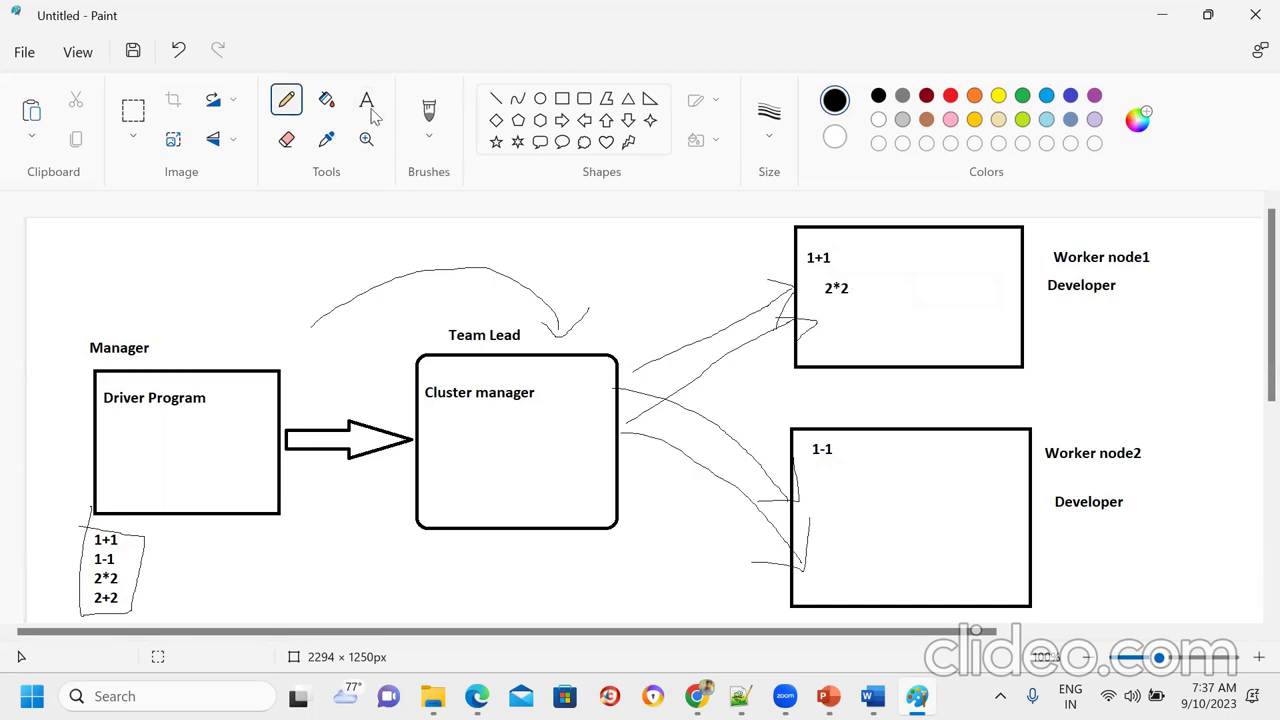
{"action": "left_click", "coordinate": [366, 100]}
{"action": "left_click", "coordinate": [818, 475]}
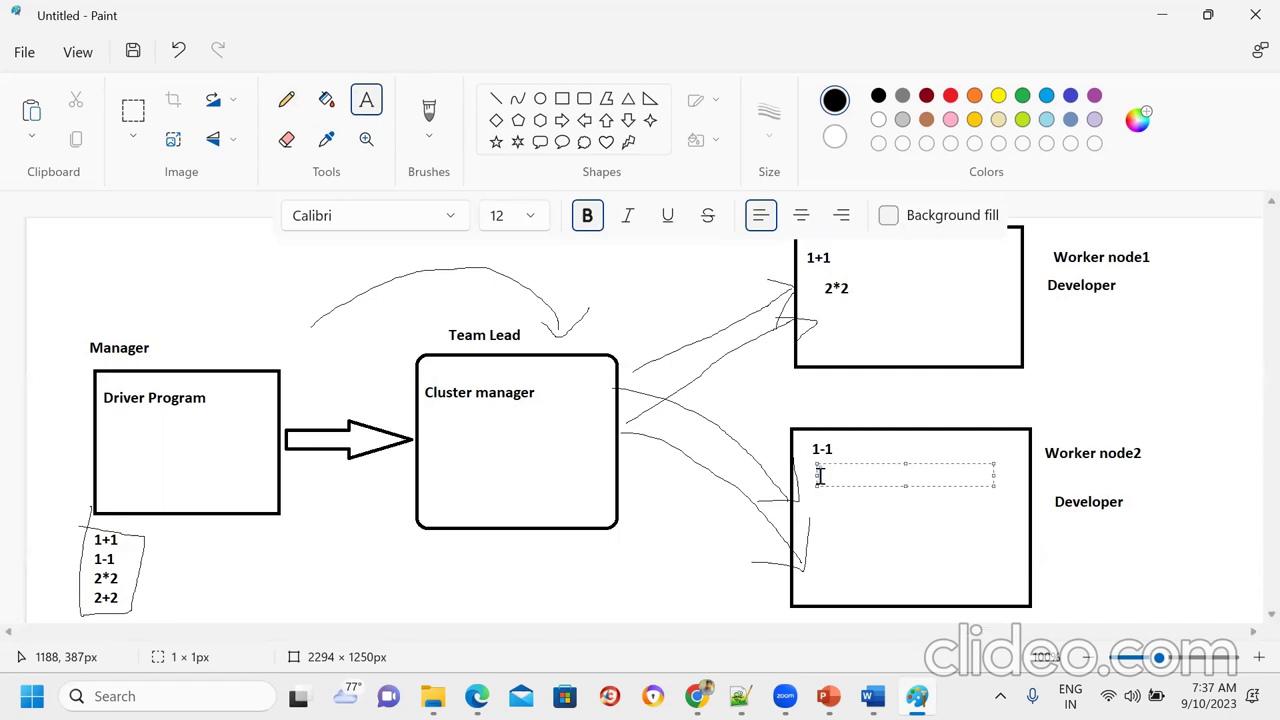
{"action": "type", "text": "2+2"}
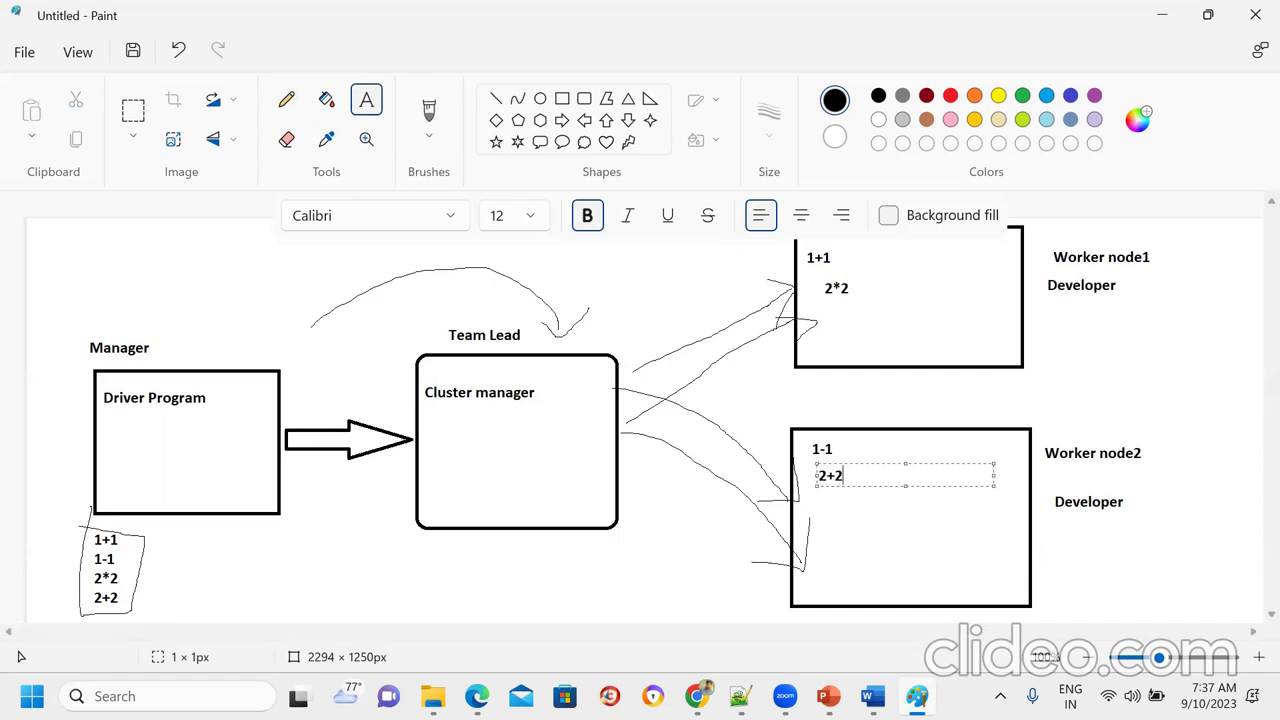
{"action": "left_click", "coordinate": [571, 356]}
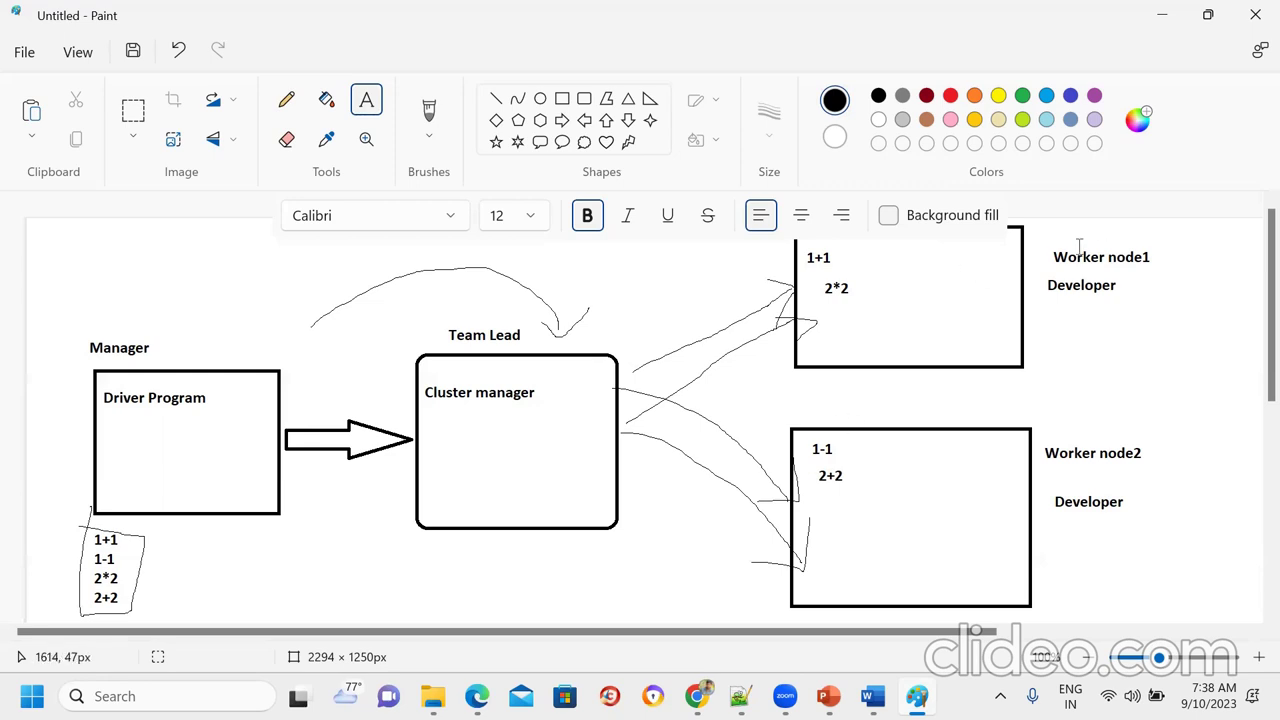
Step: Pencil an X below Worker node1's Developer label and briefly view the cluster creation page in Chrome
{"action": "left_click", "coordinate": [286, 100]}
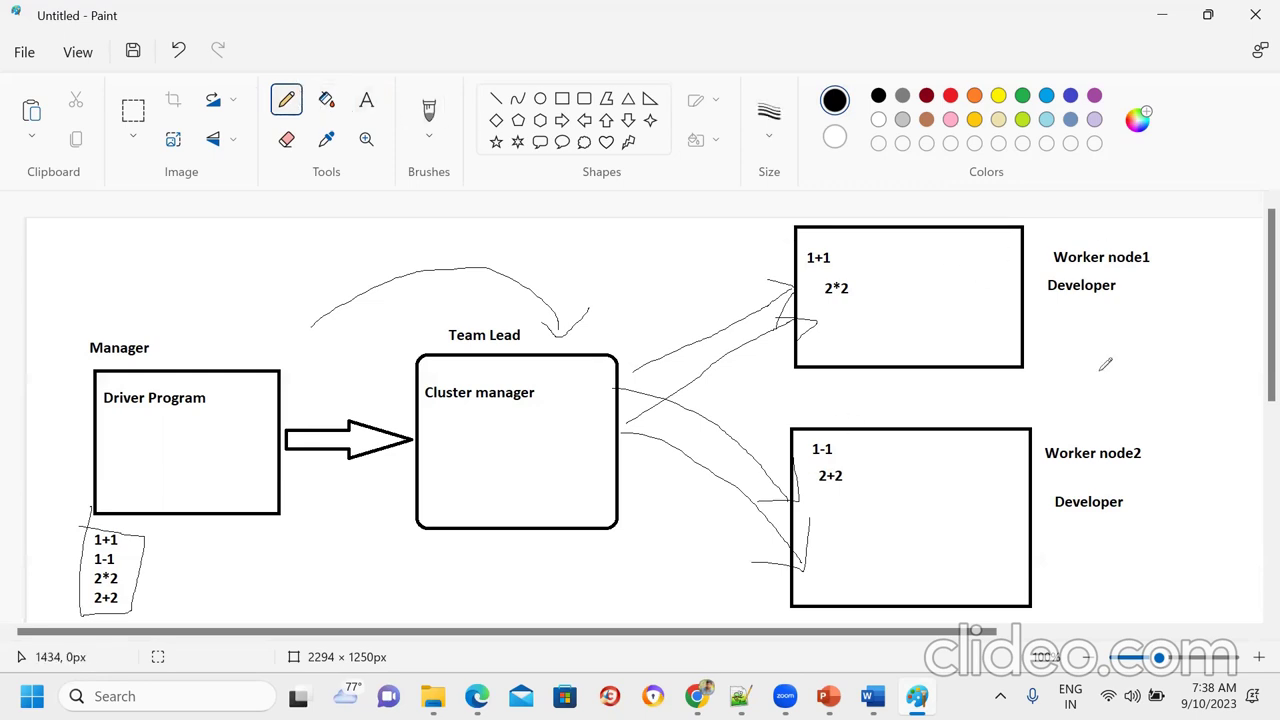
{"action": "mouse_move", "coordinate": [1050, 309]}
{"action": "left_mouse_down"}
{"action": "mouse_move", "coordinate": [1076, 339]}
{"action": "mouse_move", "coordinate": [1064, 318]}
{"action": "mouse_move", "coordinate": [1051, 336]}
{"action": "left_mouse_up"}
{"action": "left_click", "coordinate": [697, 695]}
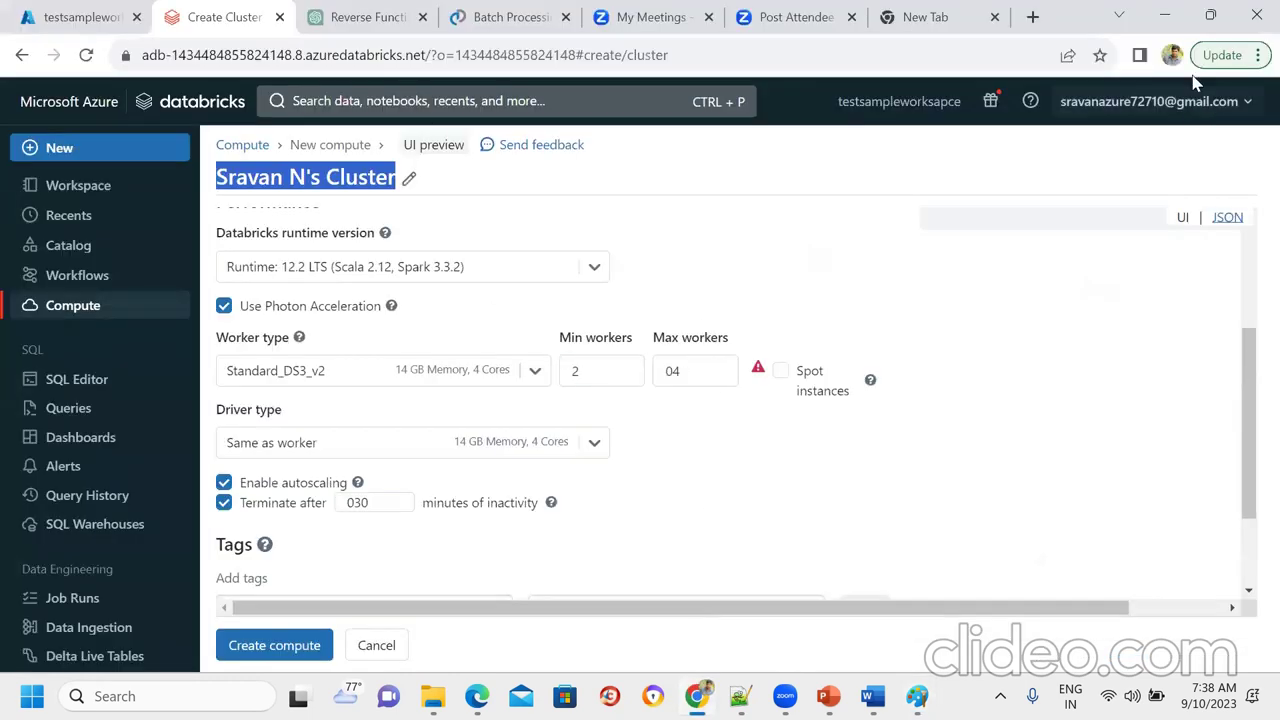
{"action": "left_click", "coordinate": [1164, 16]}
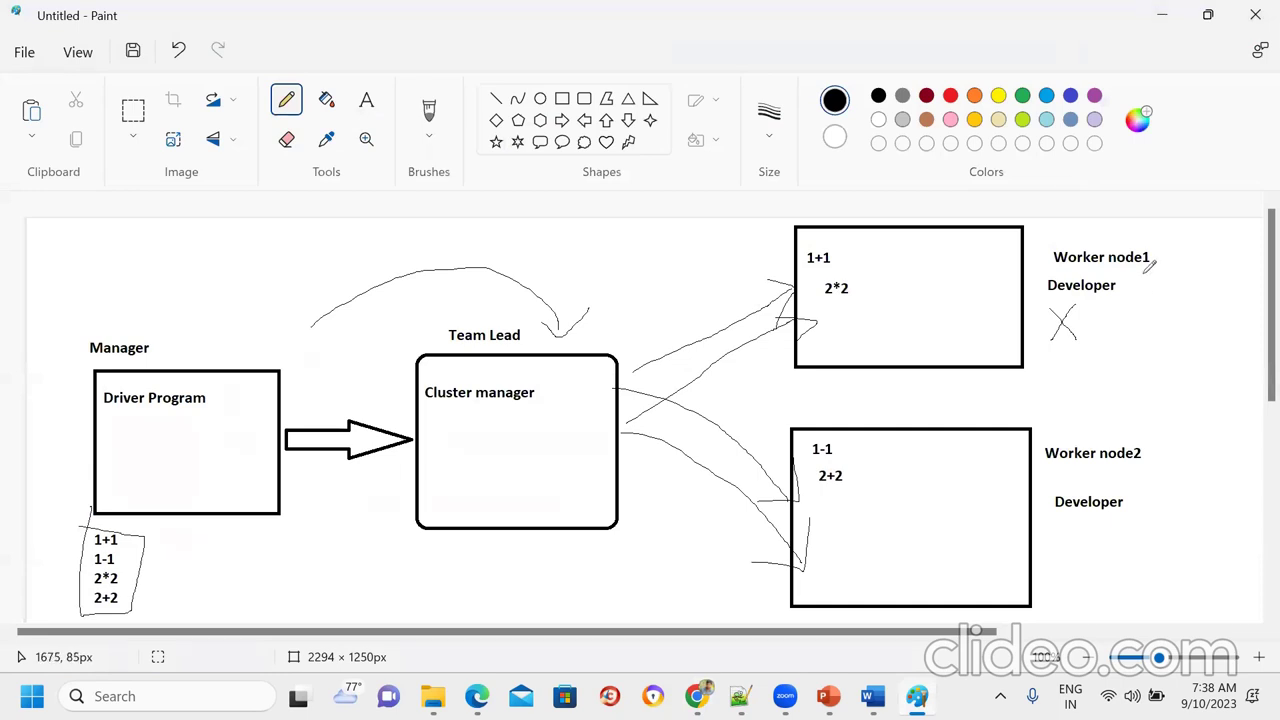
Step: Sketch a freehand box beside the Worker node1 label and circle the tasks 1+1 and 2*2
{"action": "mouse_move", "coordinate": [1159, 230]}
{"action": "left_mouse_down"}
{"action": "mouse_move", "coordinate": [1155, 345]}
{"action": "mouse_move", "coordinate": [1257, 350]}
{"action": "mouse_move", "coordinate": [1253, 228]}
{"action": "mouse_move", "coordinate": [1158, 234]}
{"action": "left_mouse_up"}
{"action": "mouse_move", "coordinate": [845, 238]}
{"action": "left_mouse_down"}
{"action": "mouse_move", "coordinate": [790, 255]}
{"action": "mouse_move", "coordinate": [895, 282]}
{"action": "mouse_move", "coordinate": [788, 236]}
{"action": "mouse_move", "coordinate": [806, 318]}
{"action": "mouse_move", "coordinate": [888, 268]}
{"action": "mouse_move", "coordinate": [805, 231]}
{"action": "left_mouse_up"}
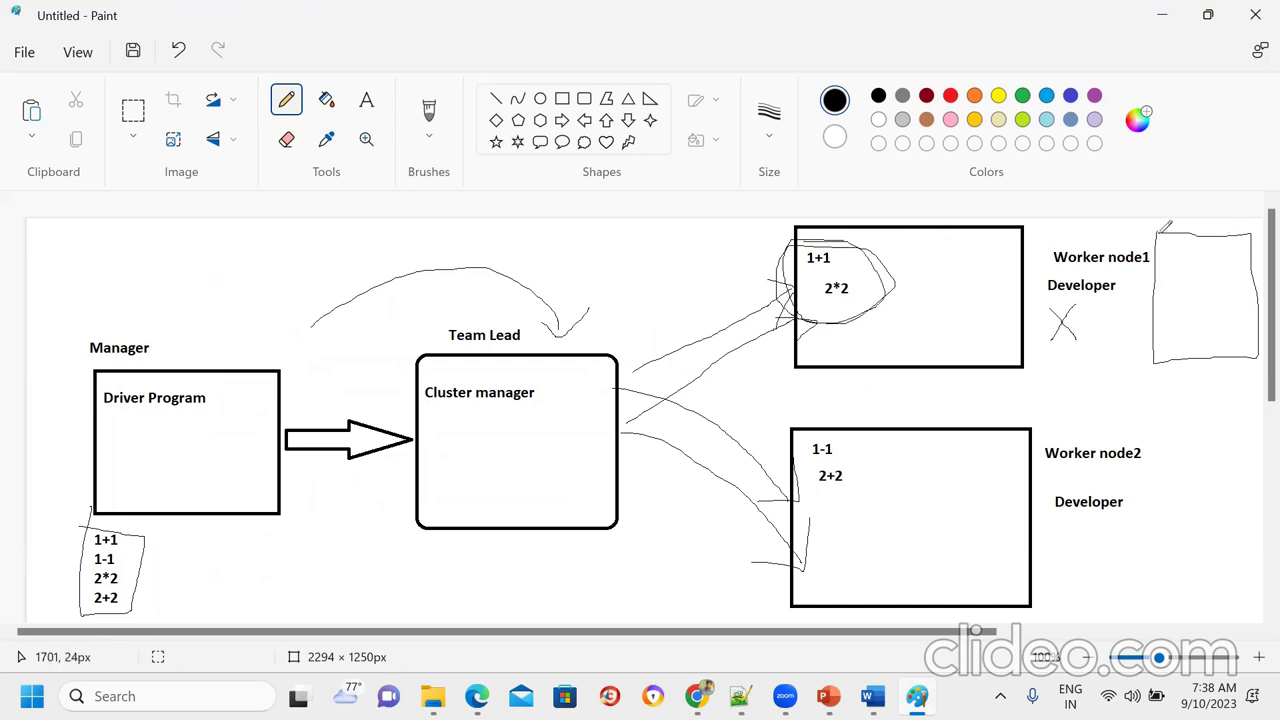
{"action": "left_click_drag", "start_coordinate": [1160, 232], "coordinate": [1248, 232]}
{"action": "mouse_move", "coordinate": [1160, 236]}
{"action": "left_mouse_down"}
{"action": "mouse_move", "coordinate": [1158, 358]}
{"action": "mouse_move", "coordinate": [1182, 354]}
{"action": "left_mouse_up"}
{"action": "mouse_move", "coordinate": [1238, 358]}
{"action": "left_mouse_down"}
{"action": "mouse_move", "coordinate": [1261, 356]}
{"action": "mouse_move", "coordinate": [1250, 244]}
{"action": "left_mouse_up"}
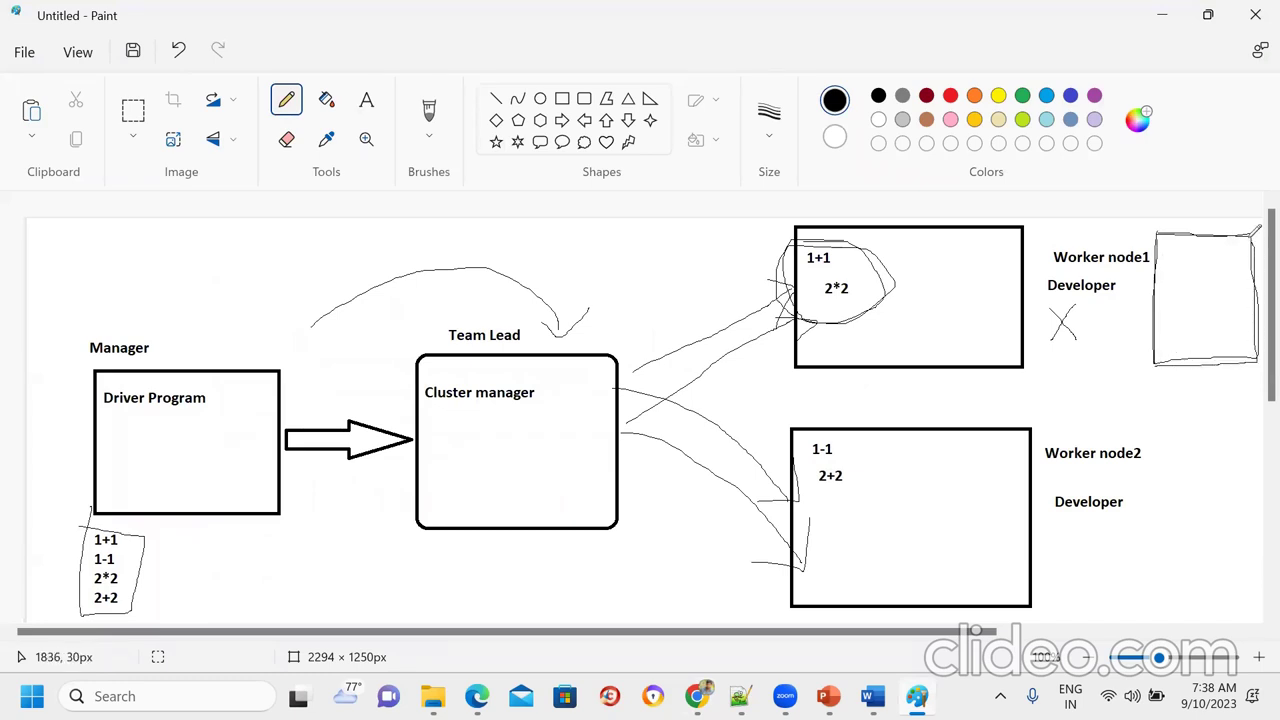
{"action": "mouse_move", "coordinate": [1168, 228]}
{"action": "left_mouse_down"}
{"action": "mouse_move", "coordinate": [1255, 228]}
{"action": "mouse_move", "coordinate": [1261, 336]}
{"action": "left_mouse_up"}
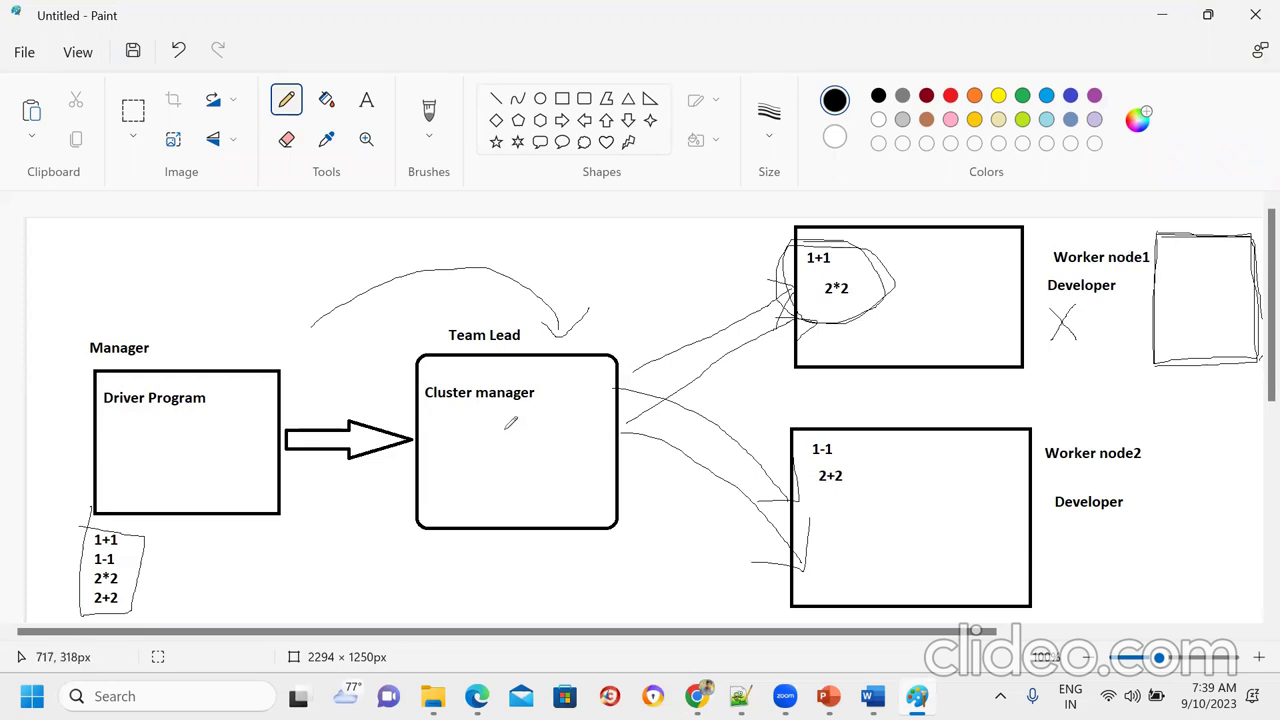
Step: Sketch another arrow from Cluster manager into the Worker node2 box and retrace the freehand box beside Worker node1
{"action": "mouse_move", "coordinate": [557, 405]}
{"action": "left_mouse_down"}
{"action": "mouse_move", "coordinate": [716, 474]}
{"action": "mouse_move", "coordinate": [806, 556]}
{"action": "mouse_move", "coordinate": [752, 560]}
{"action": "mouse_move", "coordinate": [788, 564]}
{"action": "mouse_move", "coordinate": [812, 518]}
{"action": "left_mouse_up"}
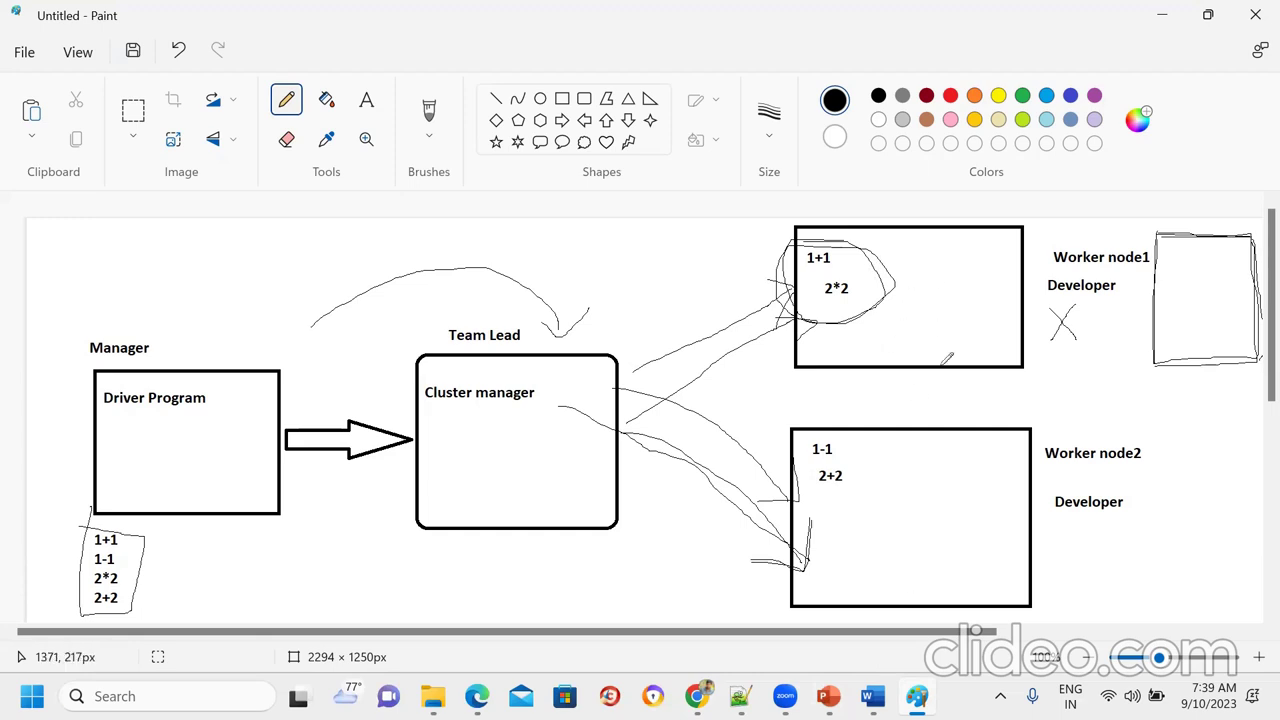
{"action": "mouse_move", "coordinate": [1160, 234]}
{"action": "left_mouse_down"}
{"action": "mouse_move", "coordinate": [1257, 222]}
{"action": "mouse_move", "coordinate": [1259, 346]}
{"action": "left_mouse_up"}
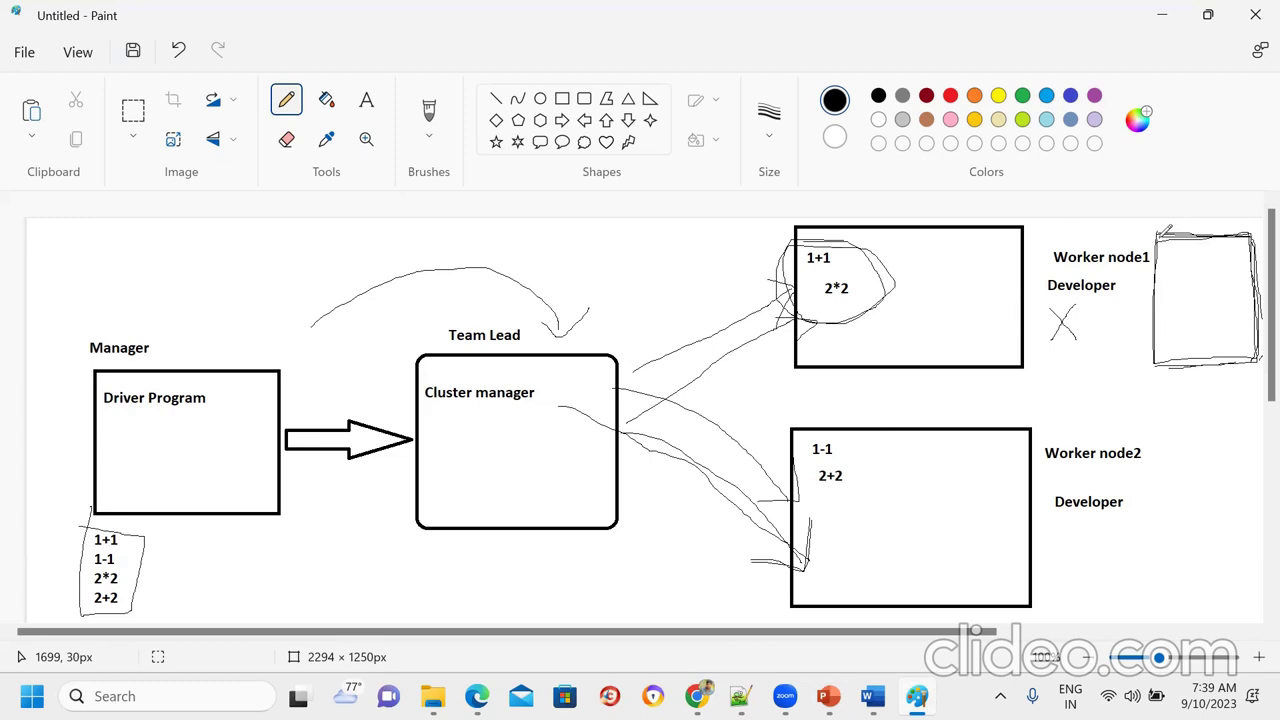
{"action": "mouse_move", "coordinate": [1261, 309]}
{"action": "left_mouse_down"}
{"action": "mouse_move", "coordinate": [1261, 353]}
{"action": "mouse_move", "coordinate": [1151, 369]}
{"action": "mouse_move", "coordinate": [1162, 226]}
{"action": "left_mouse_up"}
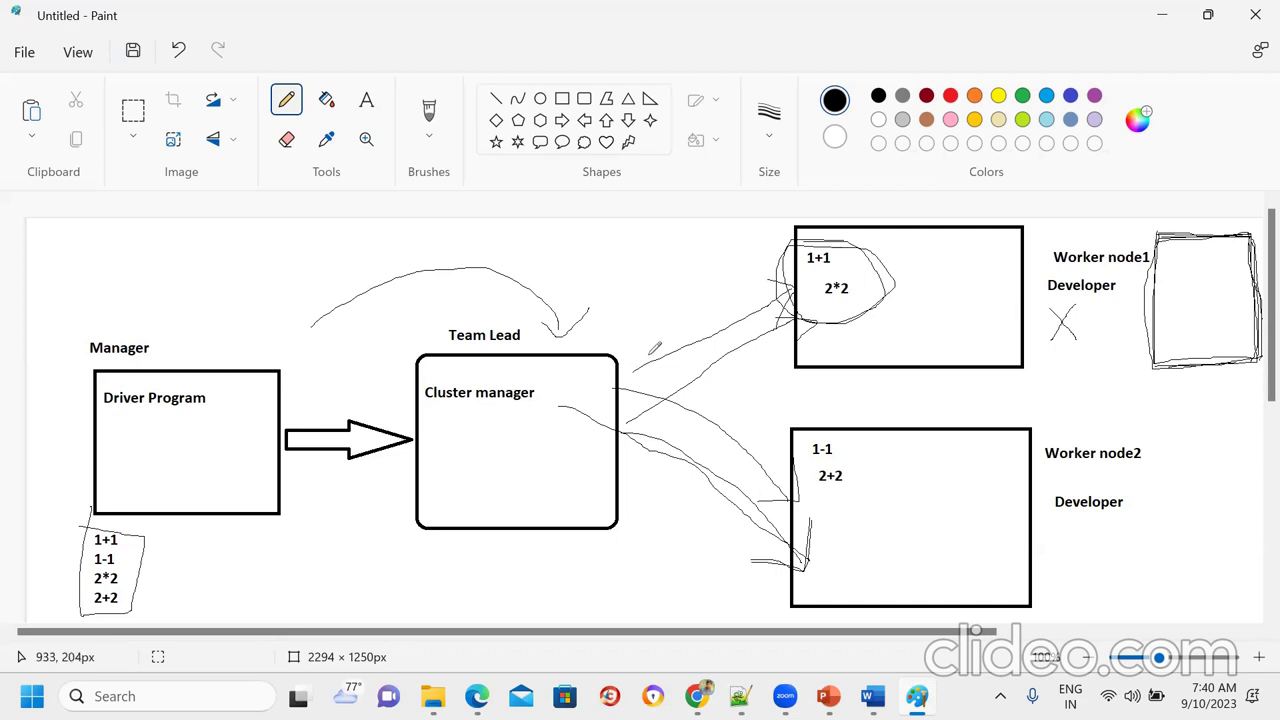
Step: Sketch arrows from the Cluster manager side to 2*2 and to the freehand box, and cross out the Worker node1 box with an X
{"action": "mouse_move", "coordinate": [668, 340]}
{"action": "left_mouse_down"}
{"action": "mouse_move", "coordinate": [850, 280]}
{"action": "mouse_move", "coordinate": [791, 271]}
{"action": "mouse_move", "coordinate": [865, 288]}
{"action": "mouse_move", "coordinate": [846, 321]}
{"action": "left_mouse_up"}
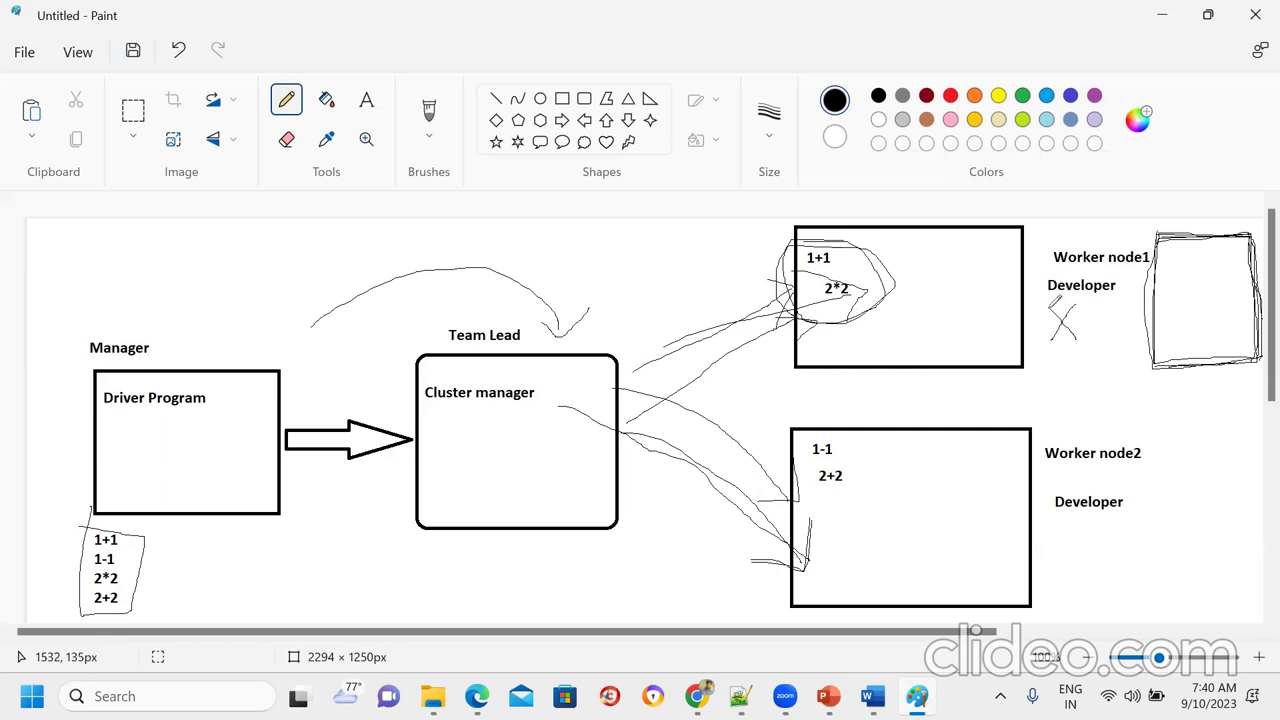
{"action": "left_click_drag", "start_coordinate": [933, 266], "coordinate": [985, 326]}
{"action": "left_click_drag", "start_coordinate": [976, 258], "coordinate": [925, 327]}
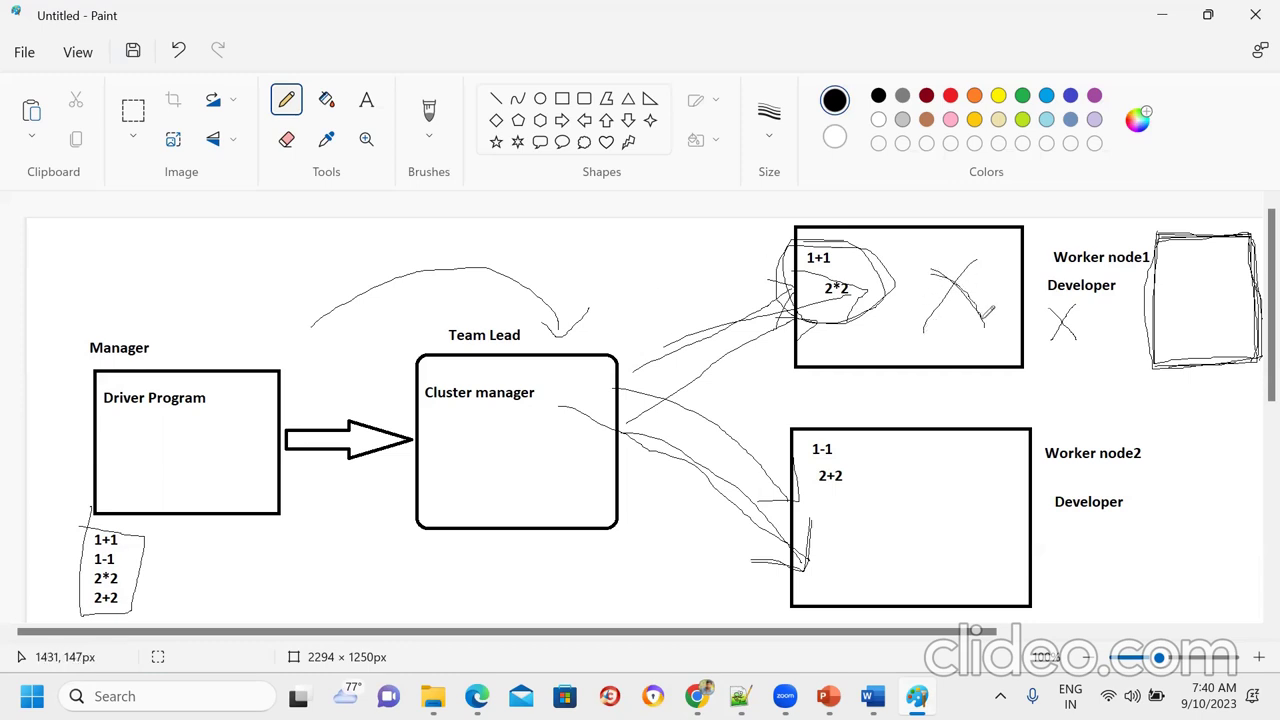
{"action": "left_click_drag", "start_coordinate": [986, 259], "coordinate": [921, 338]}
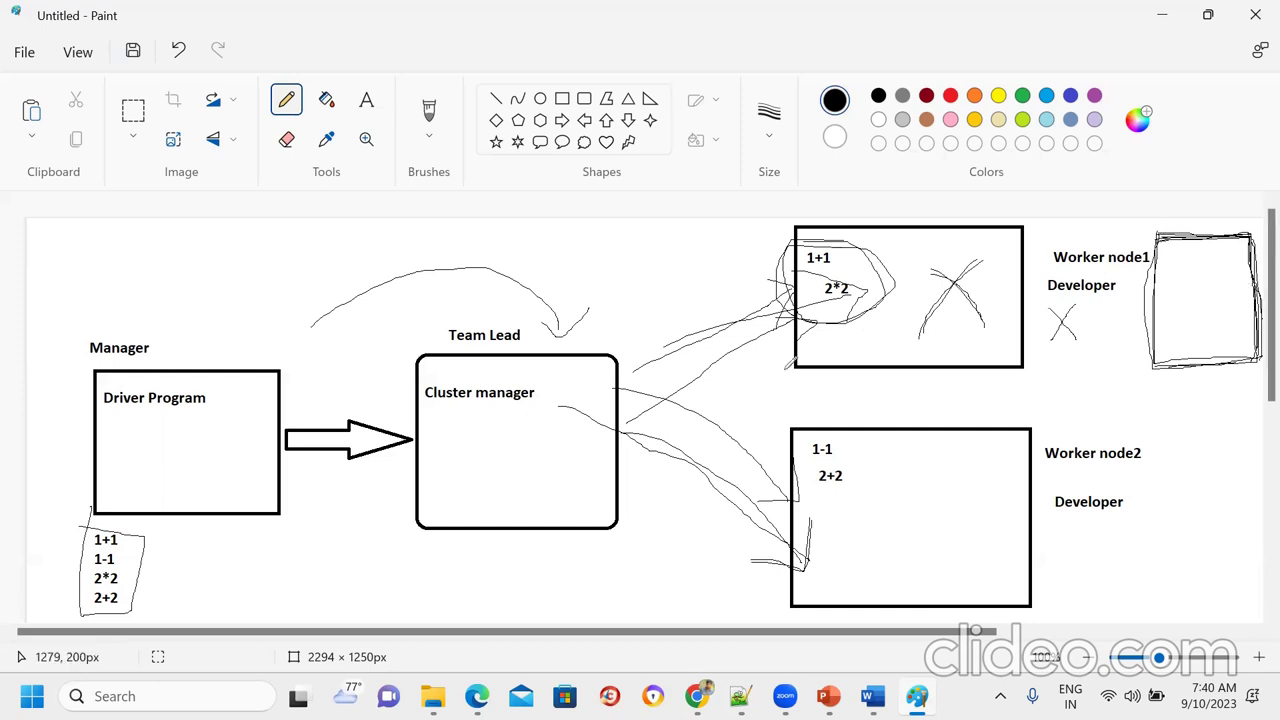
{"action": "mouse_move", "coordinate": [600, 397]}
{"action": "left_mouse_down"}
{"action": "mouse_move", "coordinate": [804, 385]}
{"action": "mouse_move", "coordinate": [1207, 275]}
{"action": "mouse_move", "coordinate": [1175, 309]}
{"action": "left_mouse_up"}
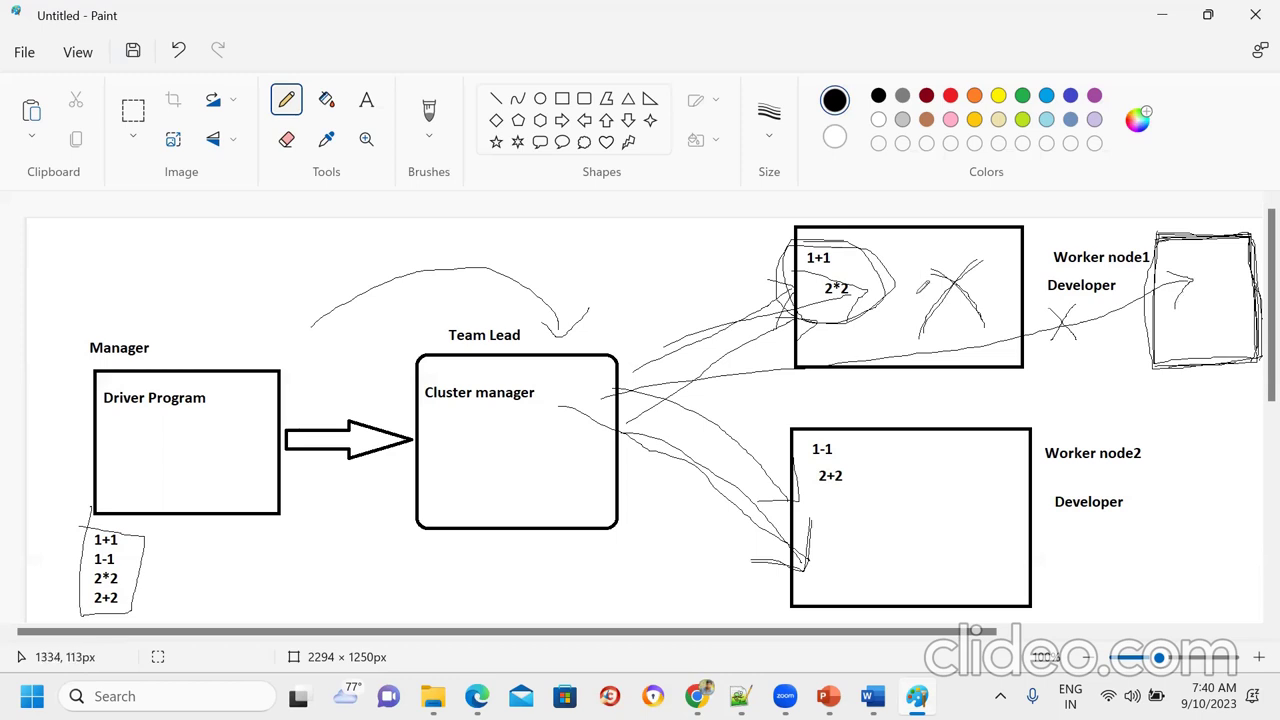
Step: Undo the freehand box, crosses, circle and extra arrows, along with the "2+2" task and its arrow to Worker node2
{"action": "key", "text": "ctrl+z"}
{"action": "key", "text": "ctrl+z"}
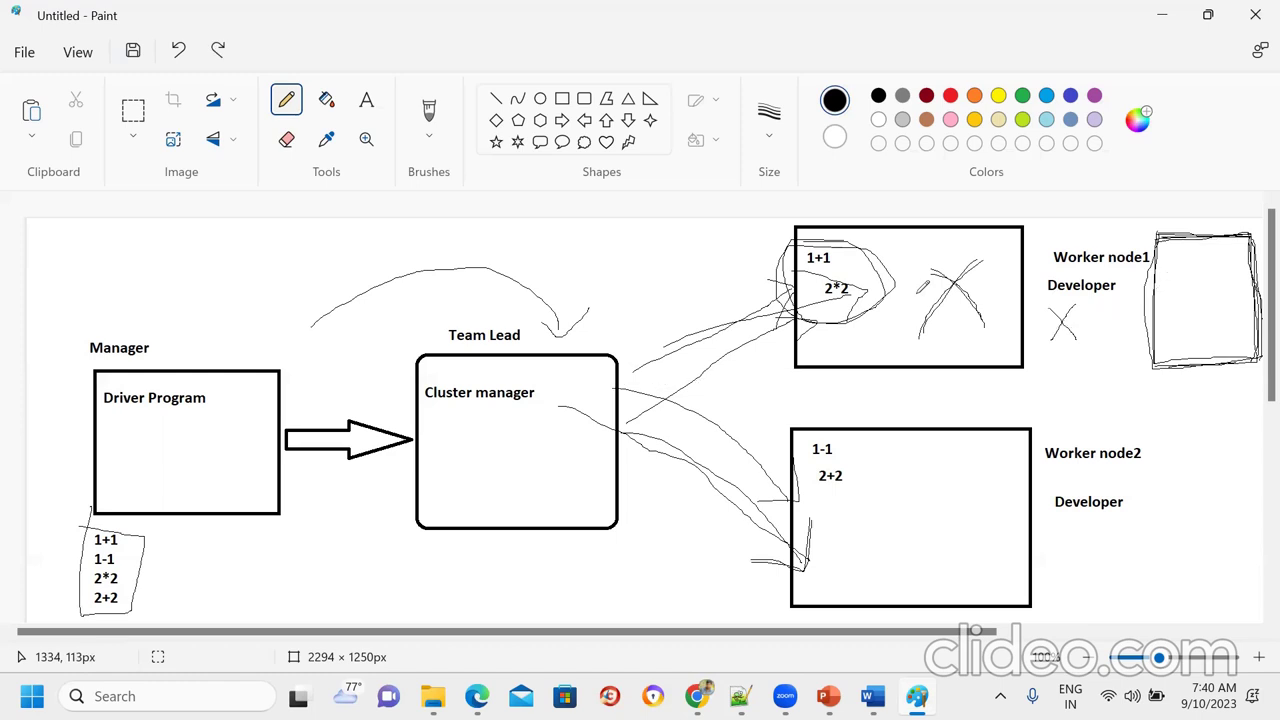
{"action": "key", "text": "ctrl+z"}
{"action": "key", "text": "ctrl+z"}
{"action": "key", "text": "ctrl+z"}
{"action": "key", "text": "ctrl+z"}
{"action": "key", "text": "ctrl+z"}
{"action": "key", "text": "ctrl+z"}
{"action": "key", "text": "ctrl+z"}
{"action": "key", "text": "ctrl+z"}
{"action": "key", "text": "ctrl+z"}
{"action": "key", "text": "ctrl+z"}
{"action": "key", "text": "ctrl+z"}
{"action": "key", "text": "ctrl+z"}
{"action": "key", "text": "ctrl+z"}
{"action": "key", "text": "ctrl+z"}
{"action": "key", "text": "ctrl+z"}
{"action": "key", "text": "ctrl+z"}
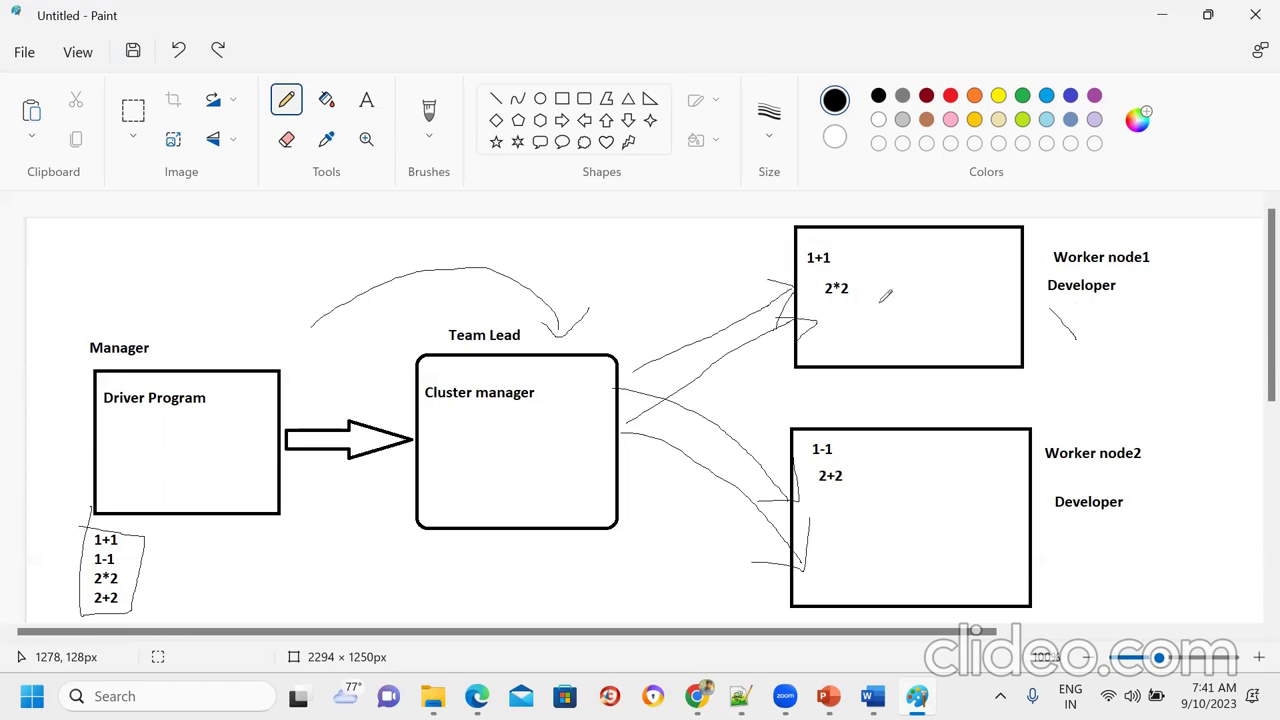
{"action": "key", "text": "ctrl+z"}
{"action": "key", "text": "ctrl+z"}
{"action": "key", "text": "ctrl+z"}
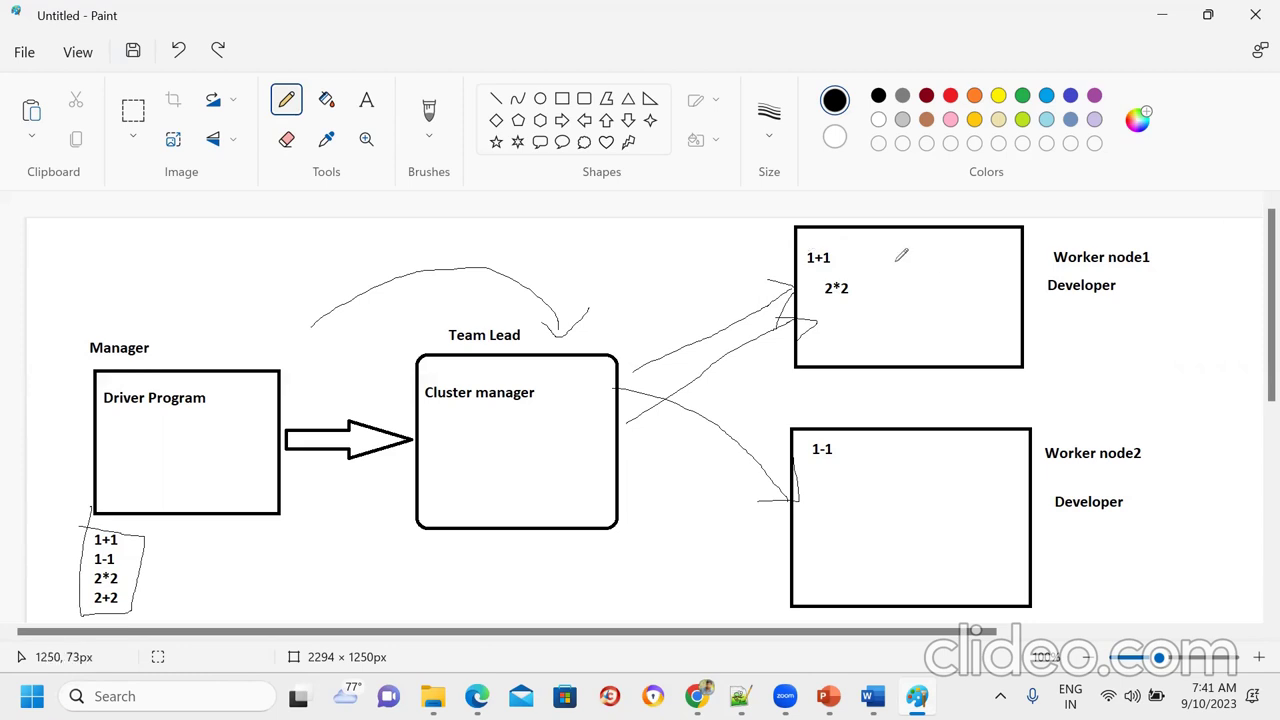
Step: Undo the remaining arrows to the worker nodes, their 1+1, 1-1 and 2*2 tasks, and the curved arrow to Team Lead
{"action": "left_click", "coordinate": [678, 307]}
{"action": "key", "text": "ctrl+z"}
{"action": "key", "text": "ctrl+z"}
{"action": "key", "text": "ctrl+z"}
{"action": "key", "text": "ctrl+z"}
{"action": "key", "text": "ctrl+z"}
{"action": "key", "text": "ctrl+z"}
{"action": "key", "text": "ctrl+z"}
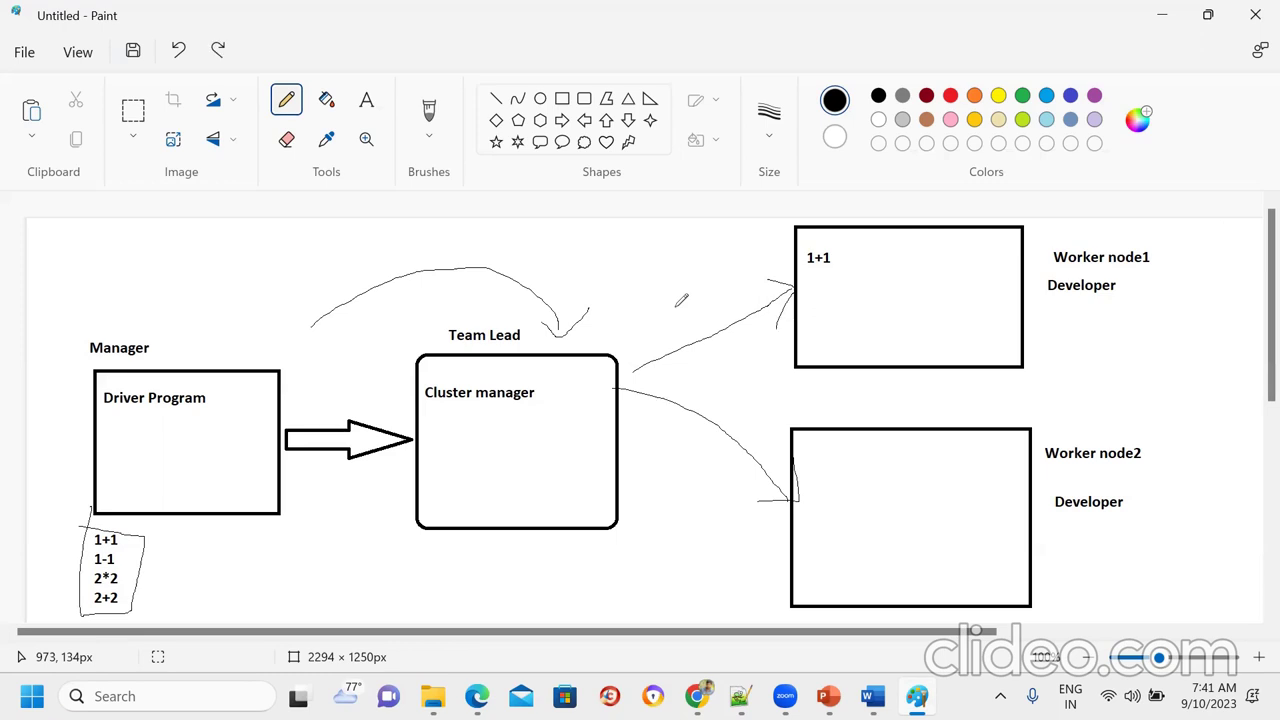
{"action": "key", "text": "ctrl+z"}
{"action": "key", "text": "ctrl+z"}
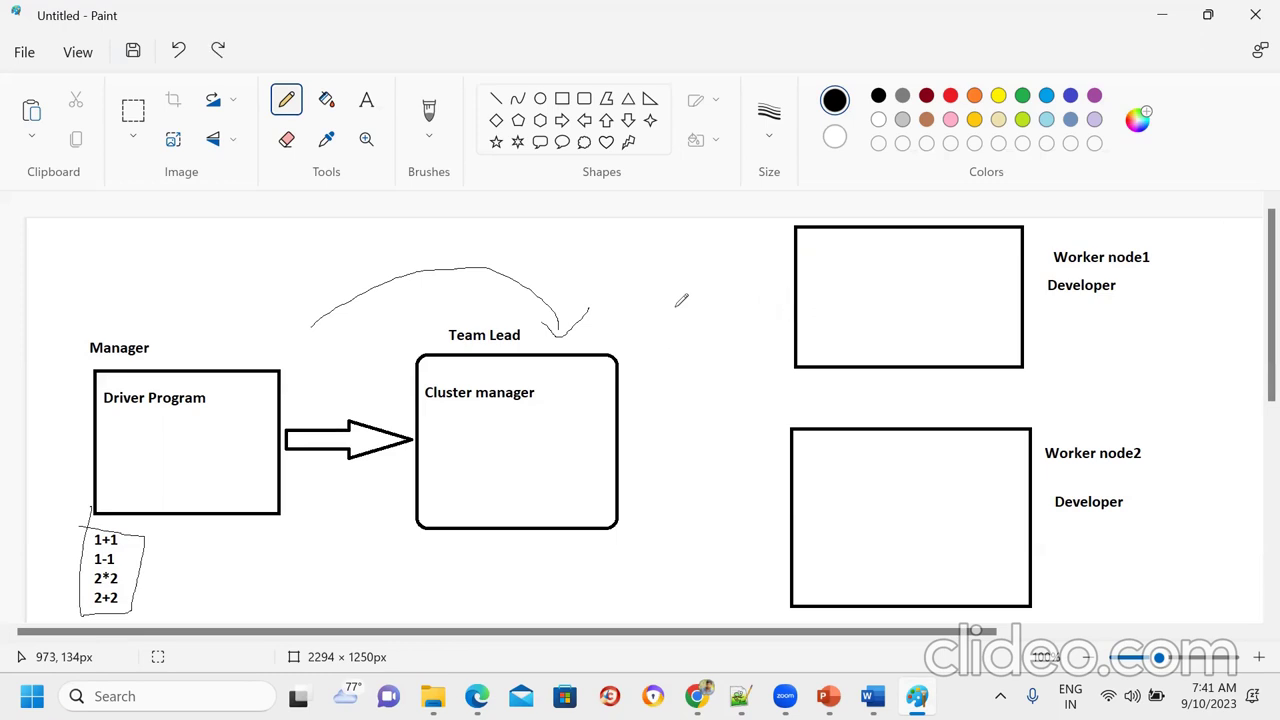
{"action": "key", "text": "ctrl+z"}
Step: Draw two wide rectangles, one above the other, inside the Worker node1 box
{"action": "left_click", "coordinate": [562, 99]}
{"action": "left_click_drag", "start_coordinate": [808, 232], "coordinate": [1000, 267]}
{"action": "left_click", "coordinate": [566, 104]}
{"action": "left_click_drag", "start_coordinate": [810, 287], "coordinate": [997, 328]}
Step: Draw two stacked rectangles inside the Worker node2 box, about 286 × 71 px and 282 × 67 px
{"action": "left_click", "coordinate": [566, 104]}
{"action": "left_click_drag", "start_coordinate": [814, 438], "coordinate": [1004, 485]}
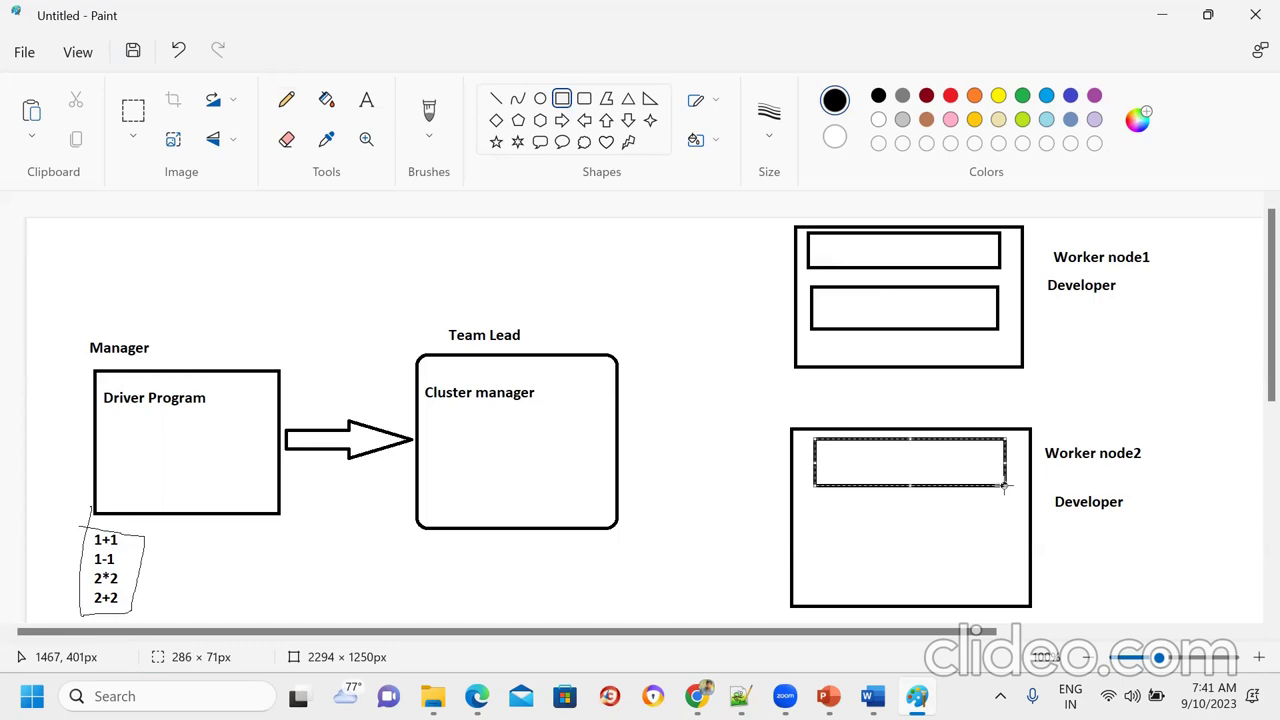
{"action": "left_click", "coordinate": [826, 520]}
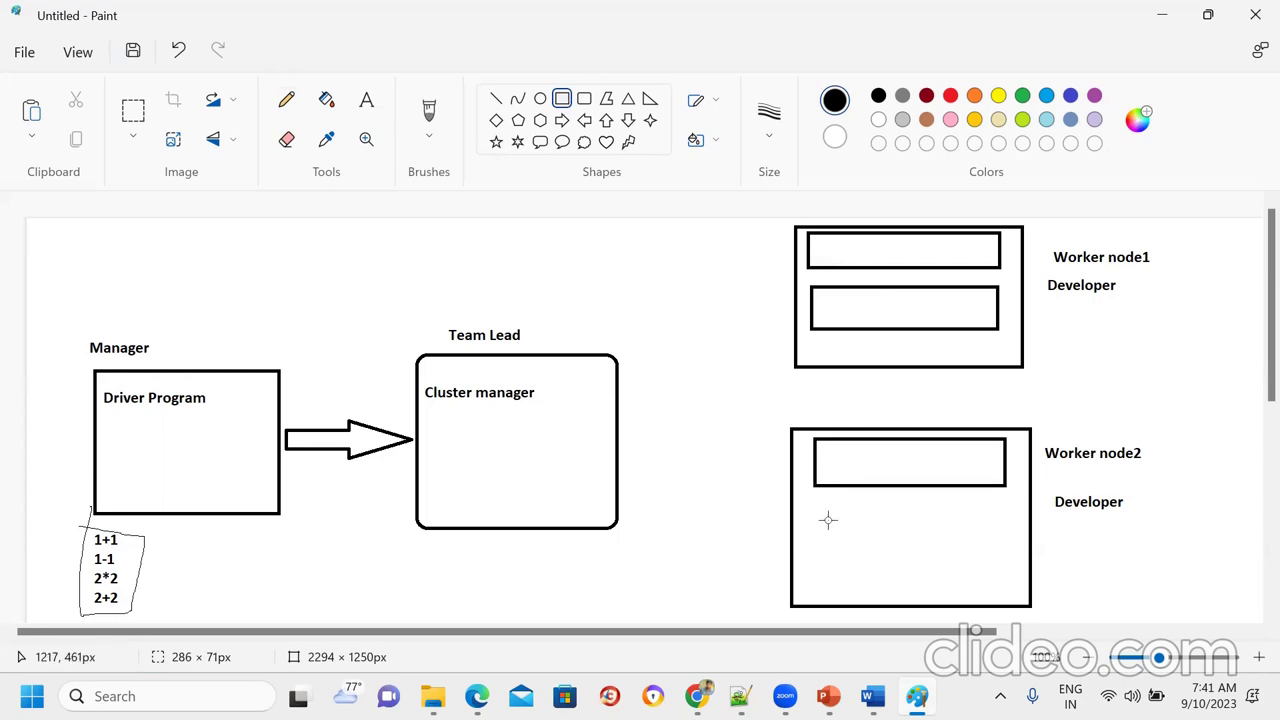
{"action": "left_click_drag", "start_coordinate": [816, 520], "coordinate": [1004, 565]}
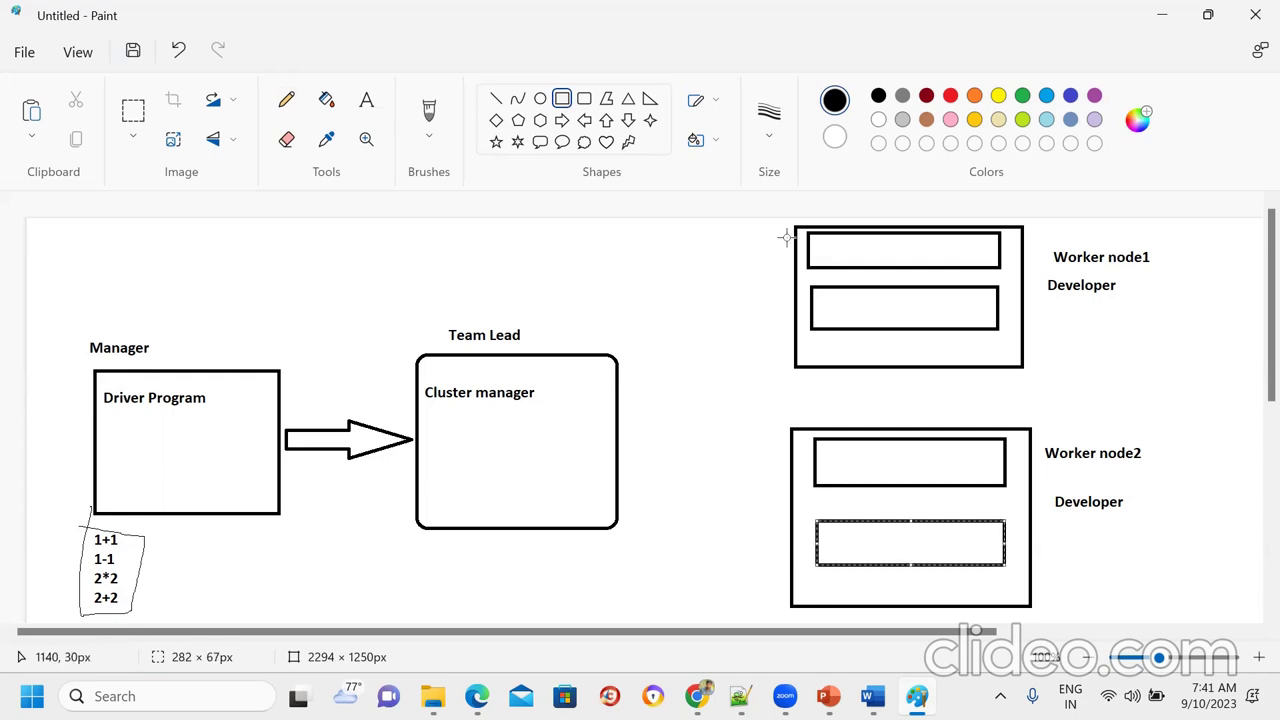
Step: Label both inner rectangles of Worker node1 "Executor" in bold 12-point Calibri
{"action": "left_click", "coordinate": [366, 100]}
{"action": "left_click", "coordinate": [835, 256]}
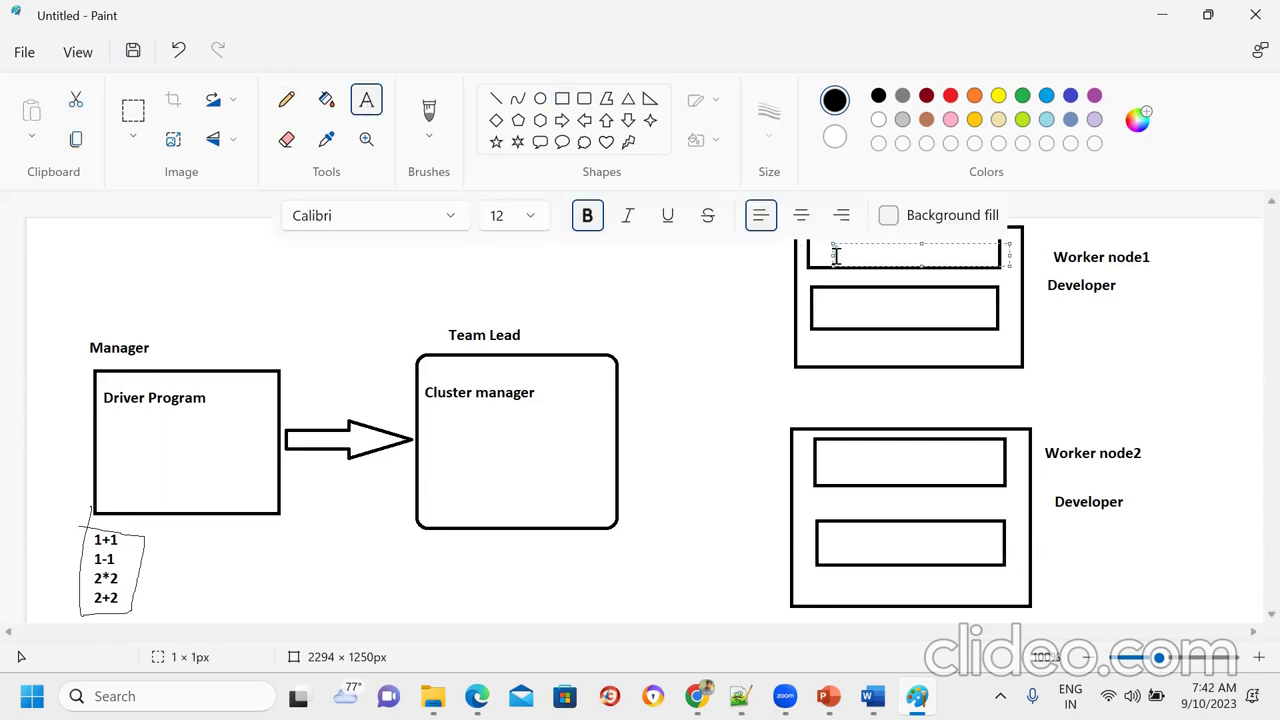
{"action": "type", "text": "Executor"}
{"action": "left_click", "coordinate": [834, 304]}
{"action": "type", "text": "Execu"}
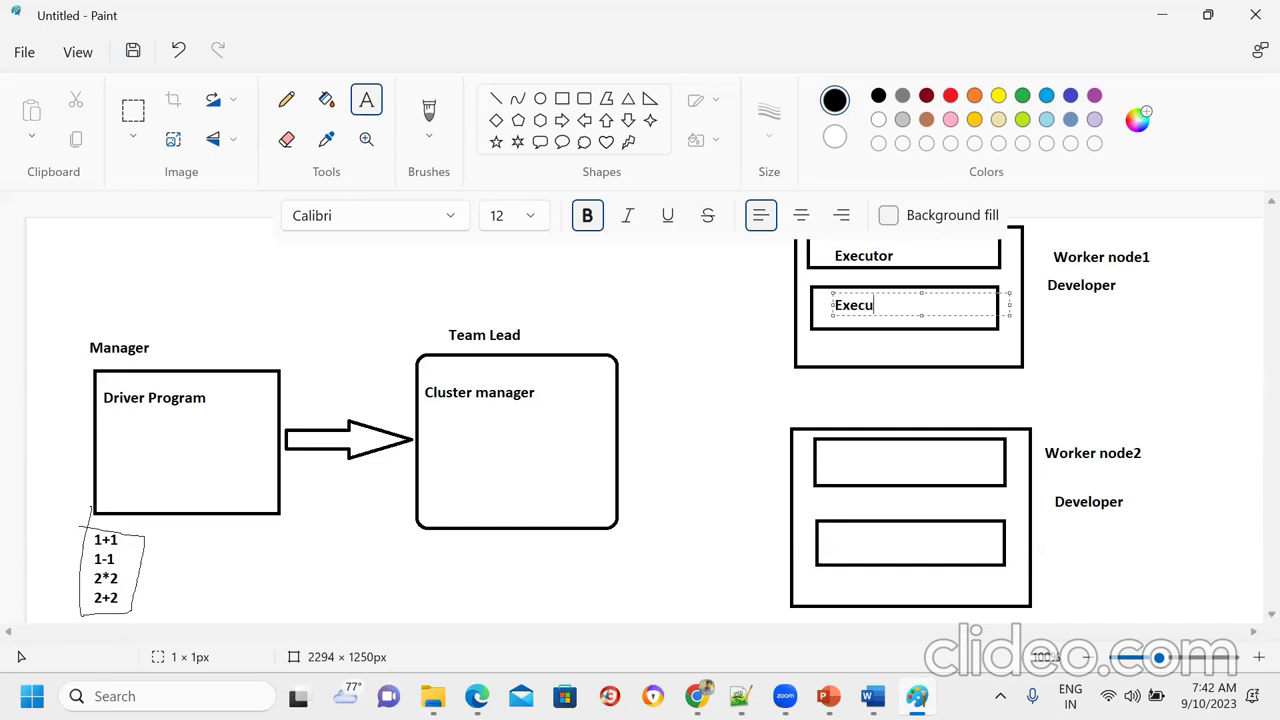
{"action": "type", "text": "toer"}
{"action": "key", "text": "BackSpace"}
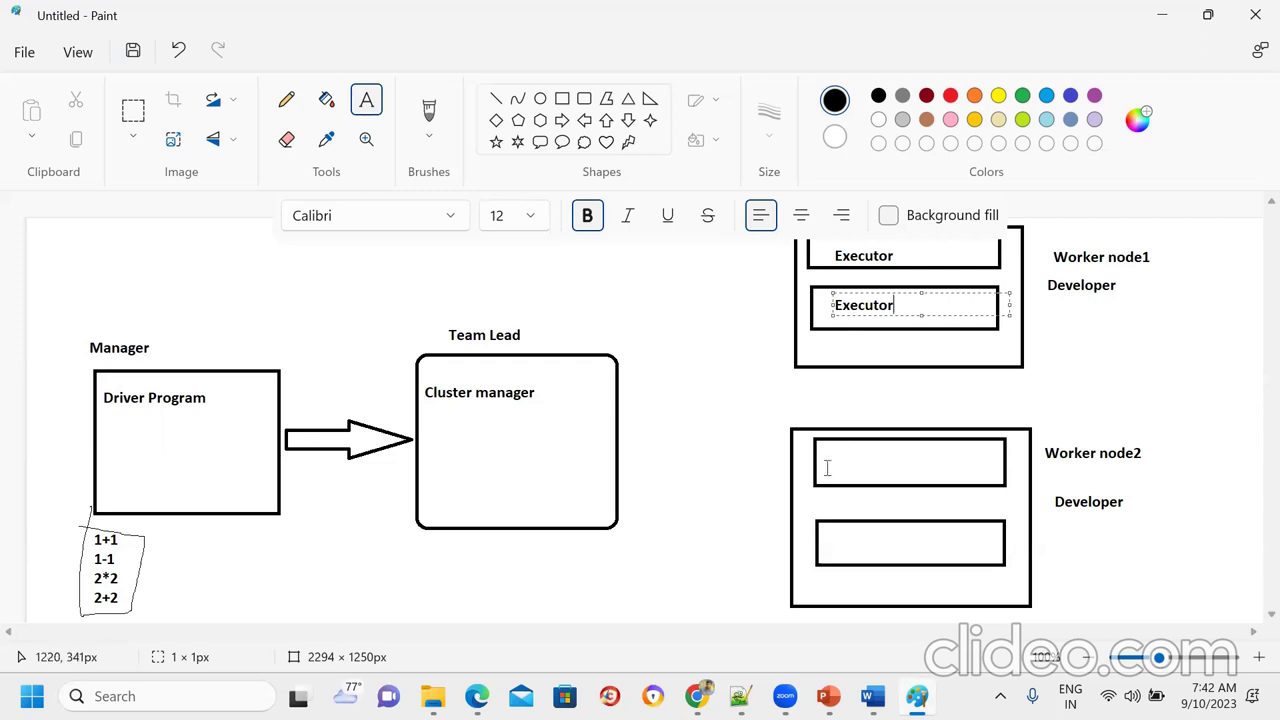
Step: Add the label "Executor" to both inner rectangles of Worker node2
{"action": "left_click", "coordinate": [832, 464]}
{"action": "type", "text": "Executor"}
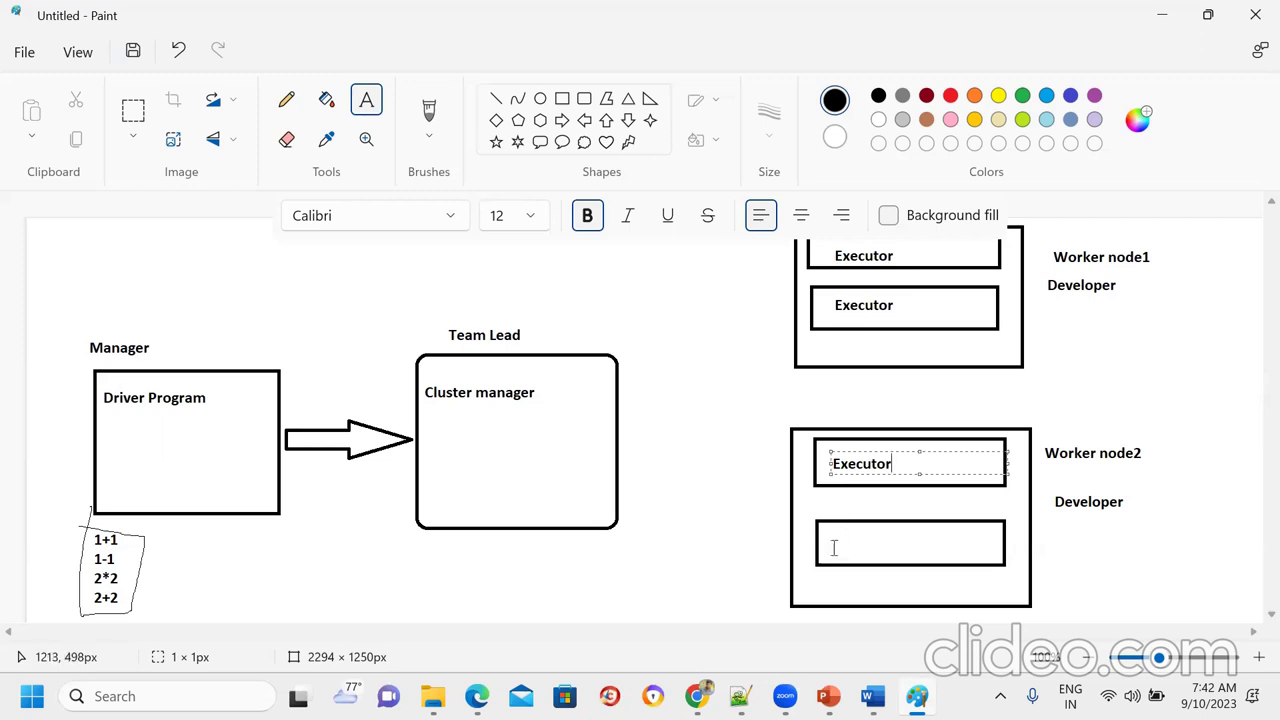
{"action": "left_click", "coordinate": [832, 537]}
{"action": "type", "text": "Executor"}
{"action": "left_click", "coordinate": [948, 320]}
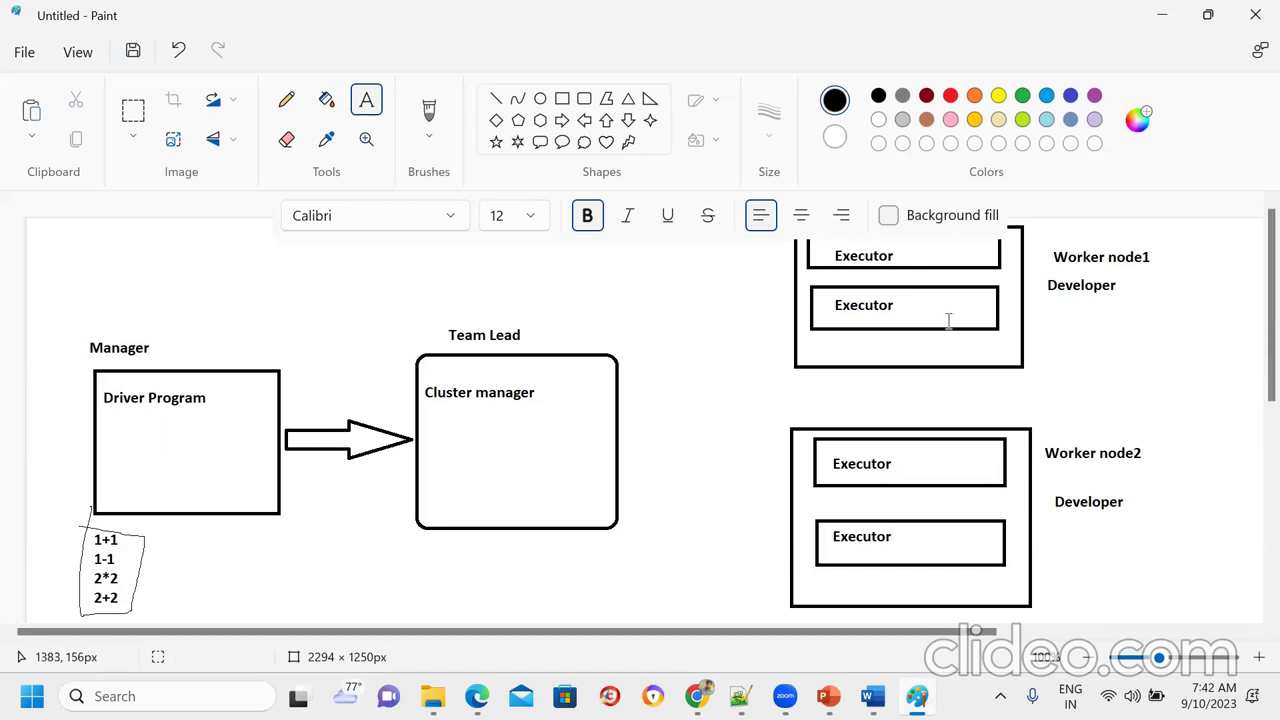
Step: Draw a small rectangle beside each Executor label in Worker node1, about 89 × 33 px in the upper box and 86 × 36 px in the lower
{"action": "left_click", "coordinate": [562, 98]}
{"action": "left_click_drag", "start_coordinate": [916, 240], "coordinate": [985, 273]}
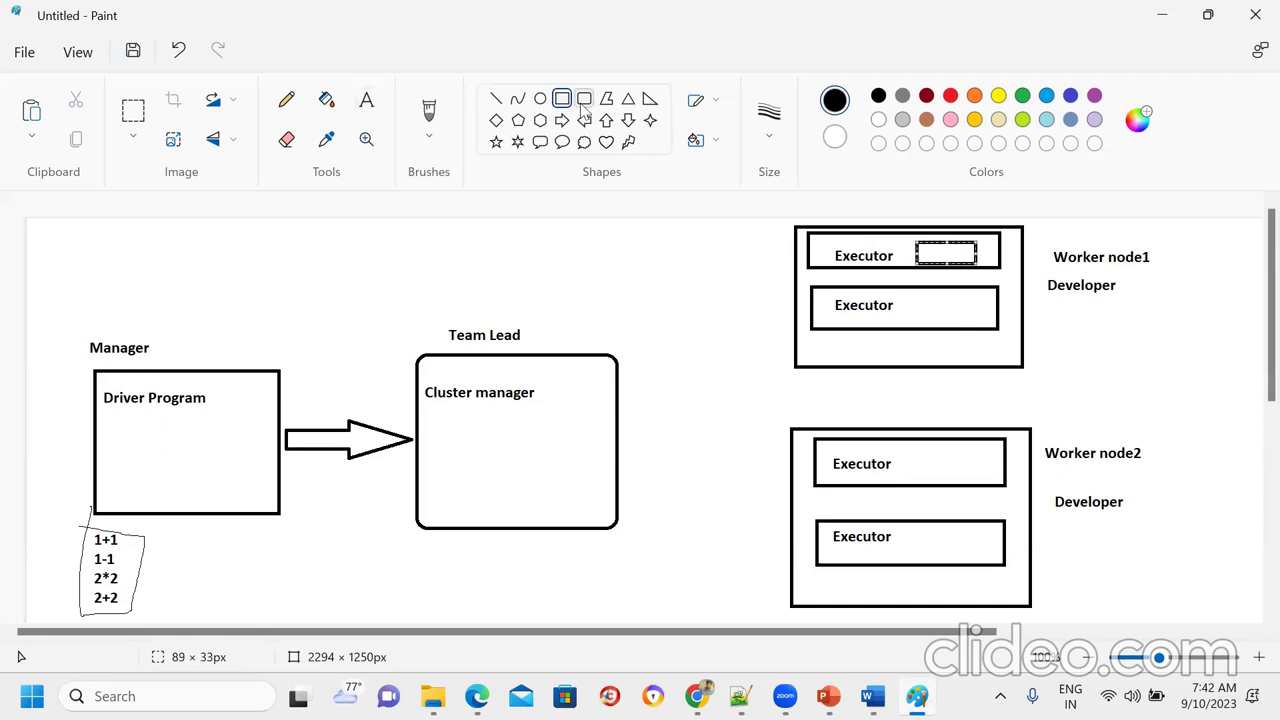
{"action": "left_click", "coordinate": [802, 252]}
{"action": "left_click_drag", "start_coordinate": [918, 295], "coordinate": [977, 320]}
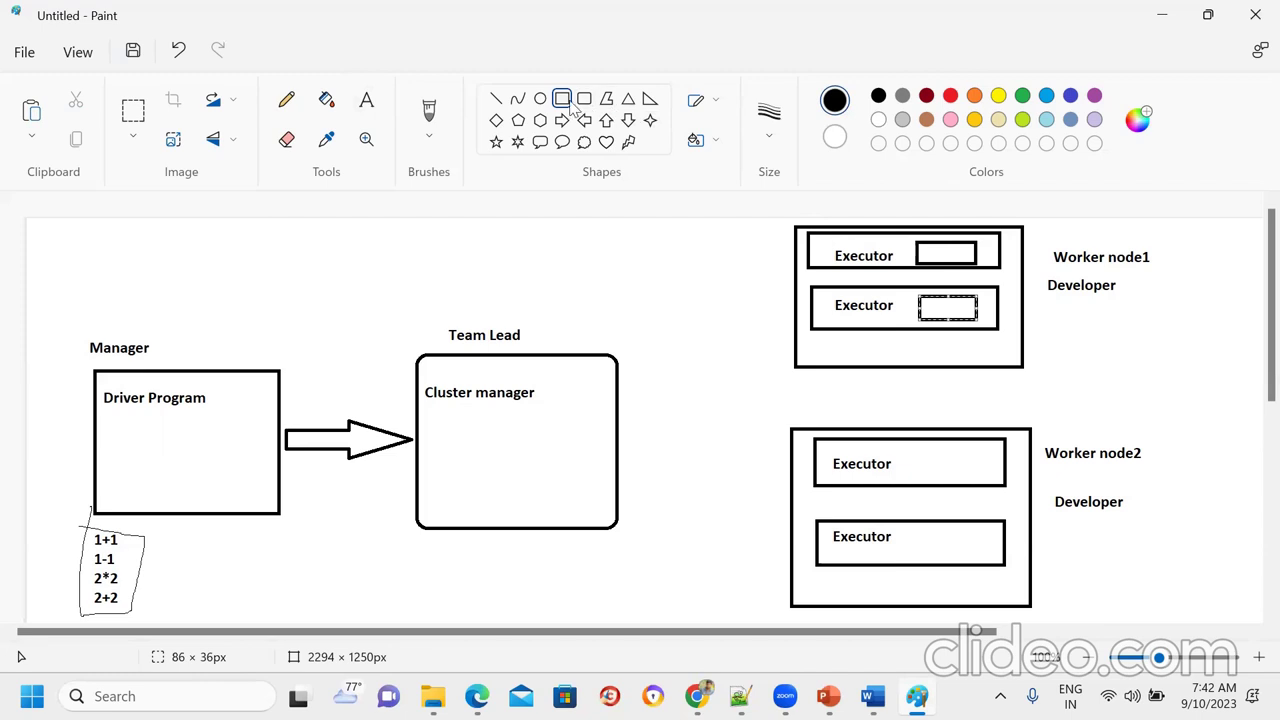
{"action": "left_click", "coordinate": [924, 345]}
Step: Draw a small rectangle inside each Executor box of Worker node2, about 79 × 55 px and 81 × 42 px
{"action": "left_click_drag", "start_coordinate": [934, 441], "coordinate": [987, 481]}
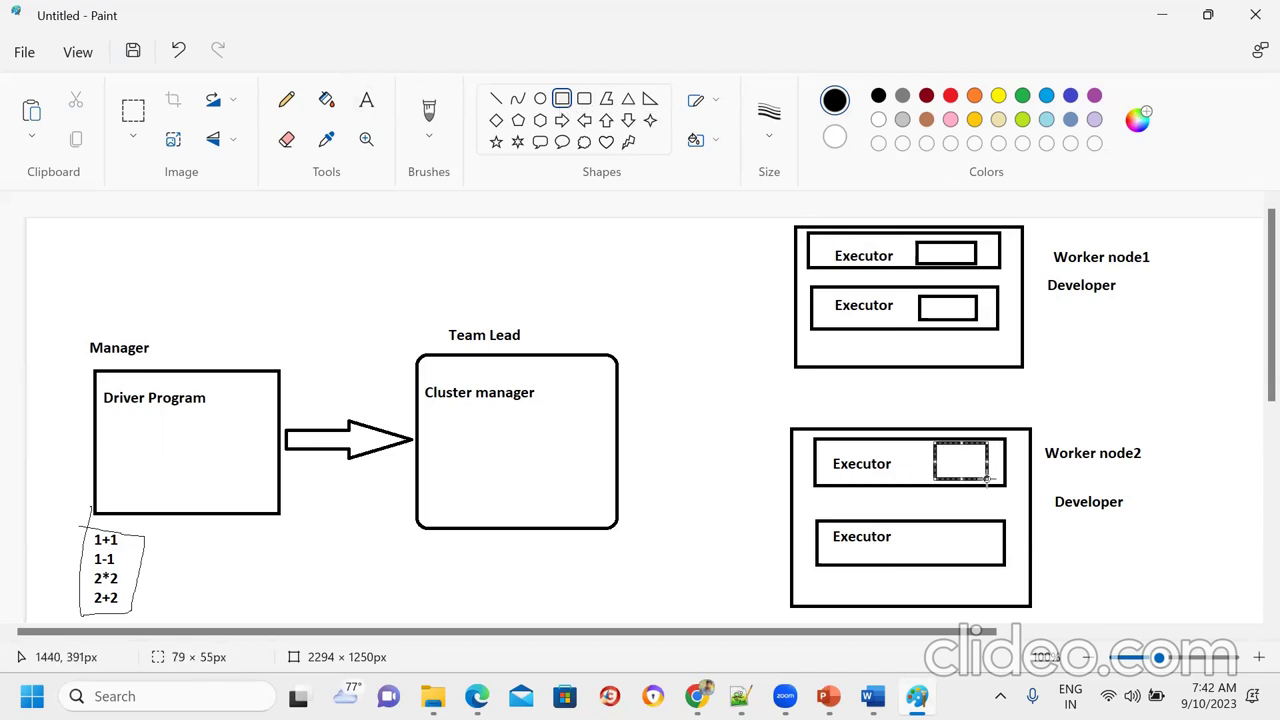
{"action": "left_click", "coordinate": [563, 112]}
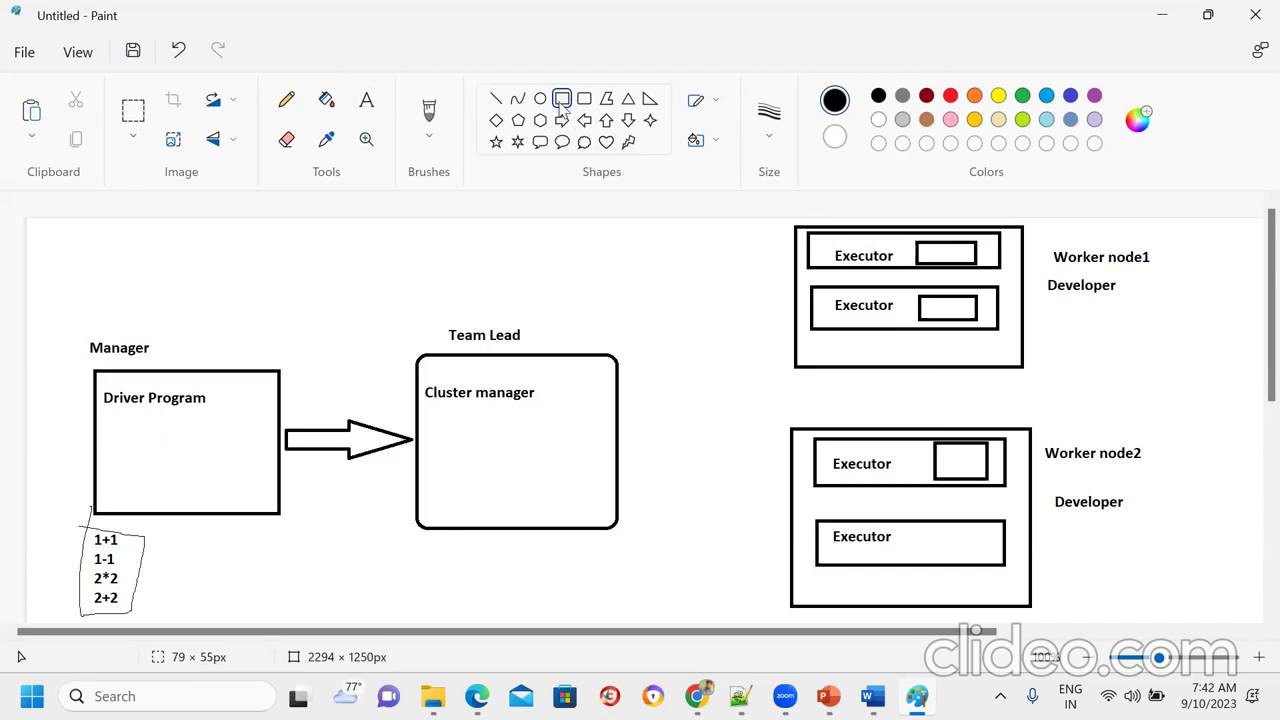
{"action": "left_click_drag", "start_coordinate": [935, 529], "coordinate": [992, 556]}
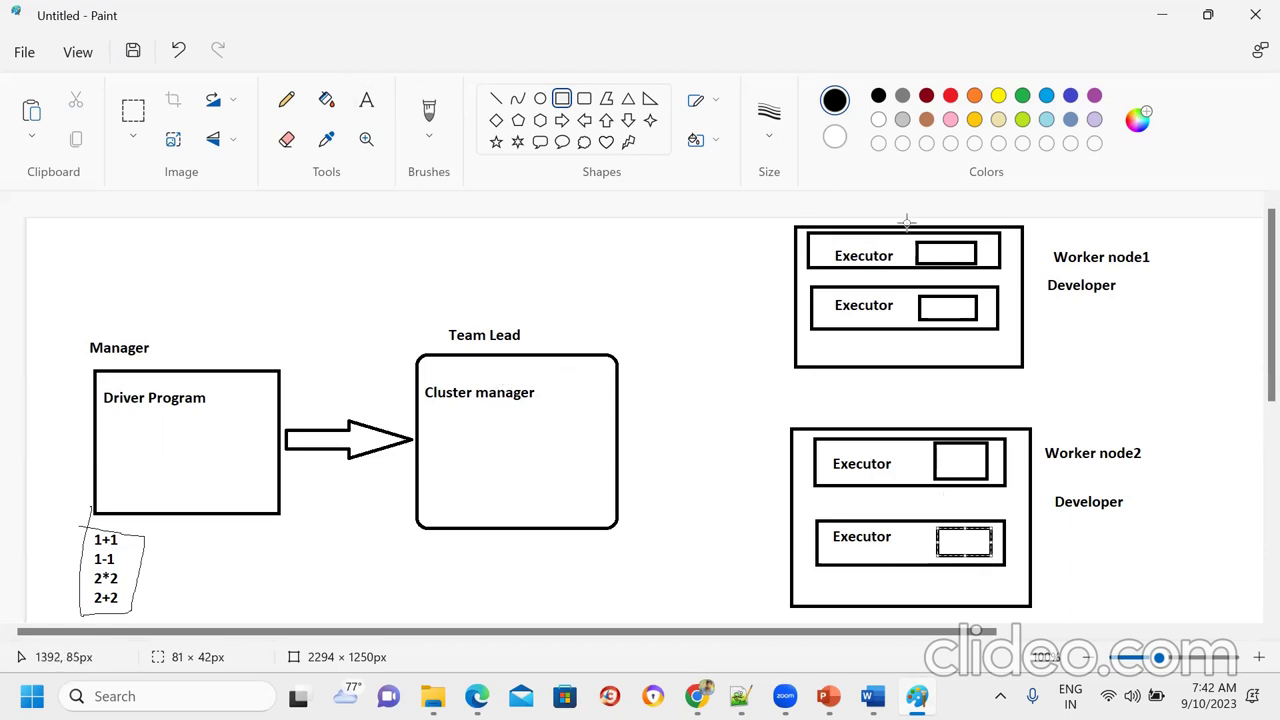
Step: Label the small rectangle in Worker node1's upper Executor box "Task" in bold 12-point Calibri
{"action": "left_click", "coordinate": [366, 100]}
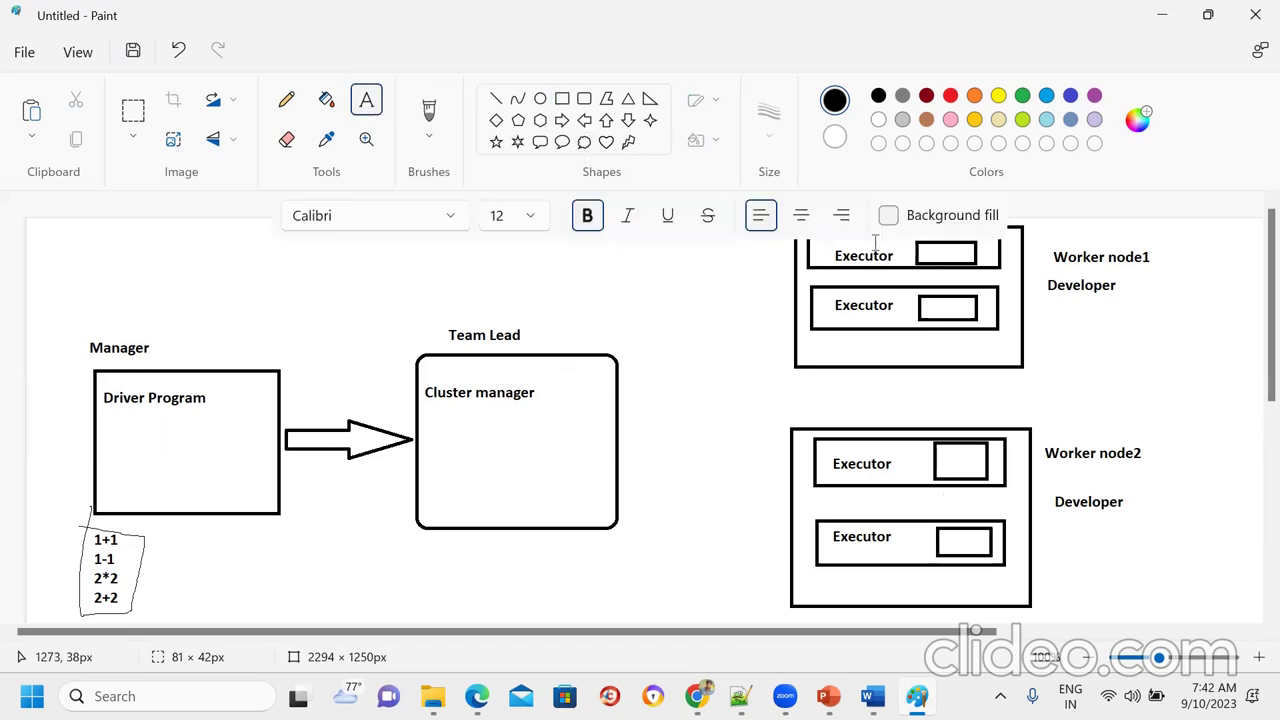
{"action": "left_click", "coordinate": [926, 250]}
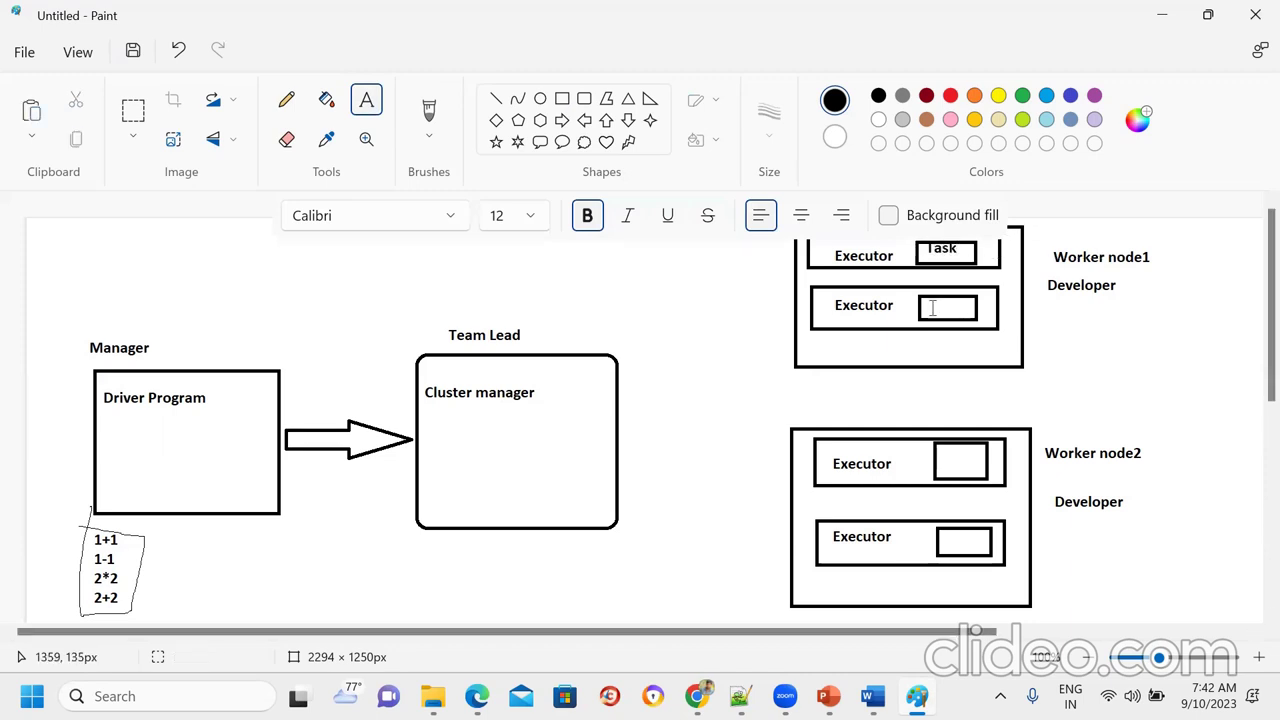
{"action": "key", "text": "Escape"}
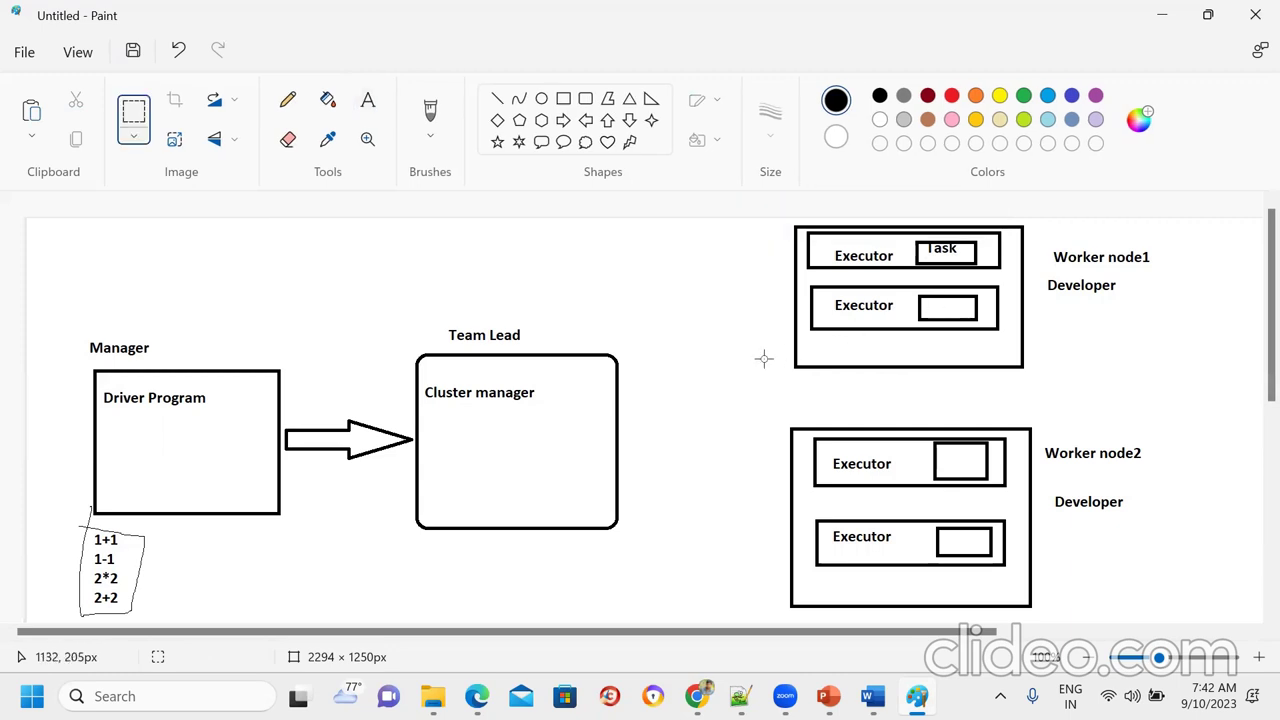
Step: Draw two right-pointing block arrows from the Cluster manager box, one to Worker node1 and one to Worker node2
{"action": "left_click", "coordinate": [563, 121]}
{"action": "left_click_drag", "start_coordinate": [629, 354], "coordinate": [787, 386]}
{"action": "left_click", "coordinate": [566, 123]}
{"action": "left_click_drag", "start_coordinate": [631, 463], "coordinate": [789, 510]}
{"action": "left_click", "coordinate": [528, 276]}
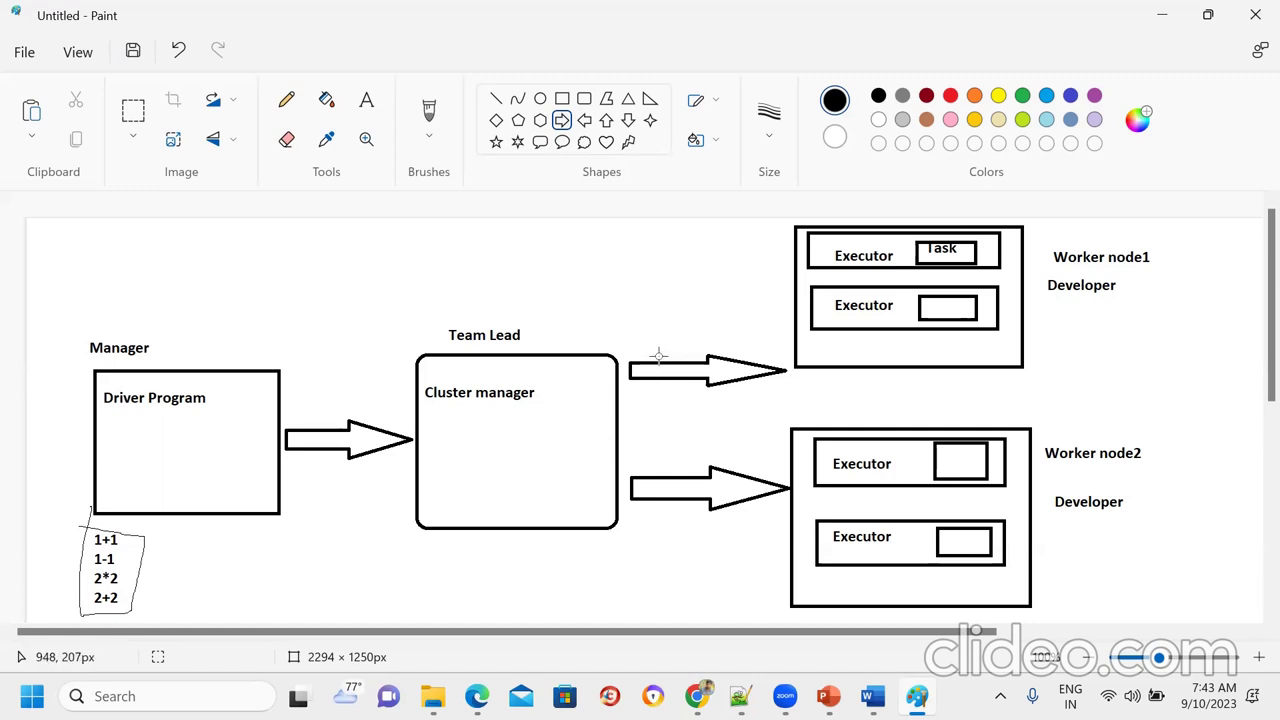
Step: Switch to the Databricks new compute page in Chrome and deselect the cluster name
{"action": "left_click", "coordinate": [697, 696]}
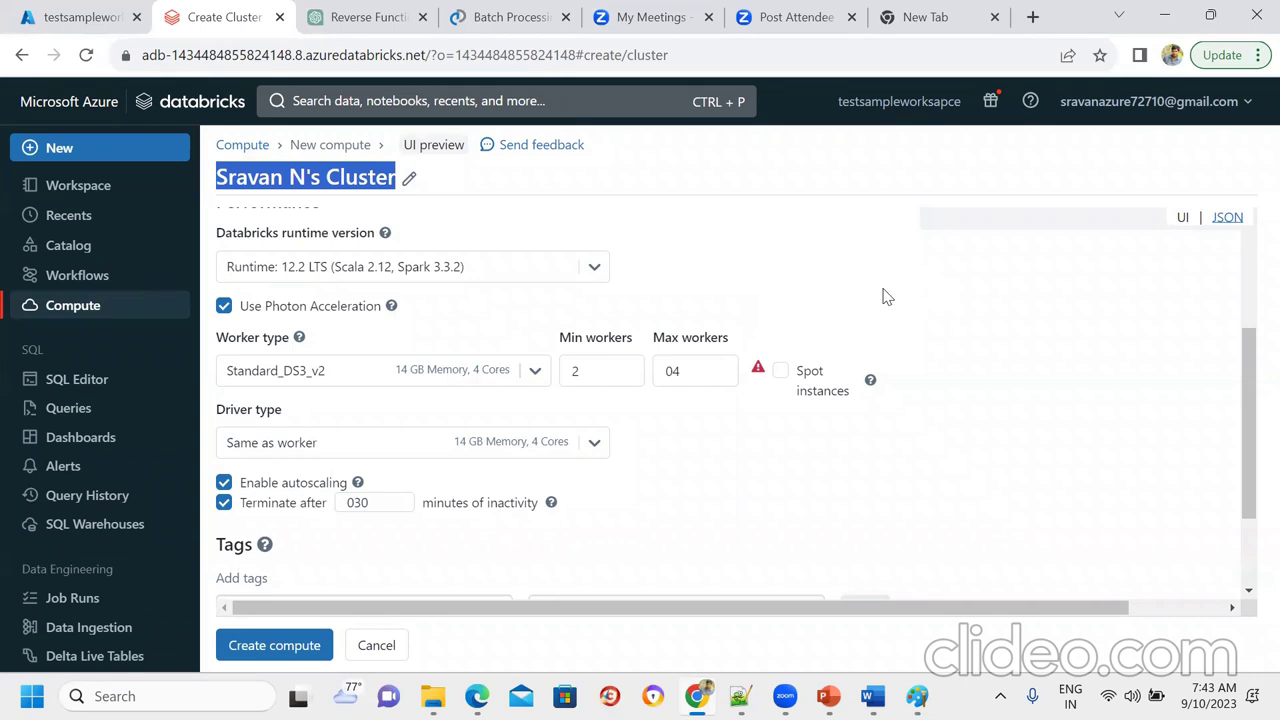
{"action": "left_click", "coordinate": [815, 285]}
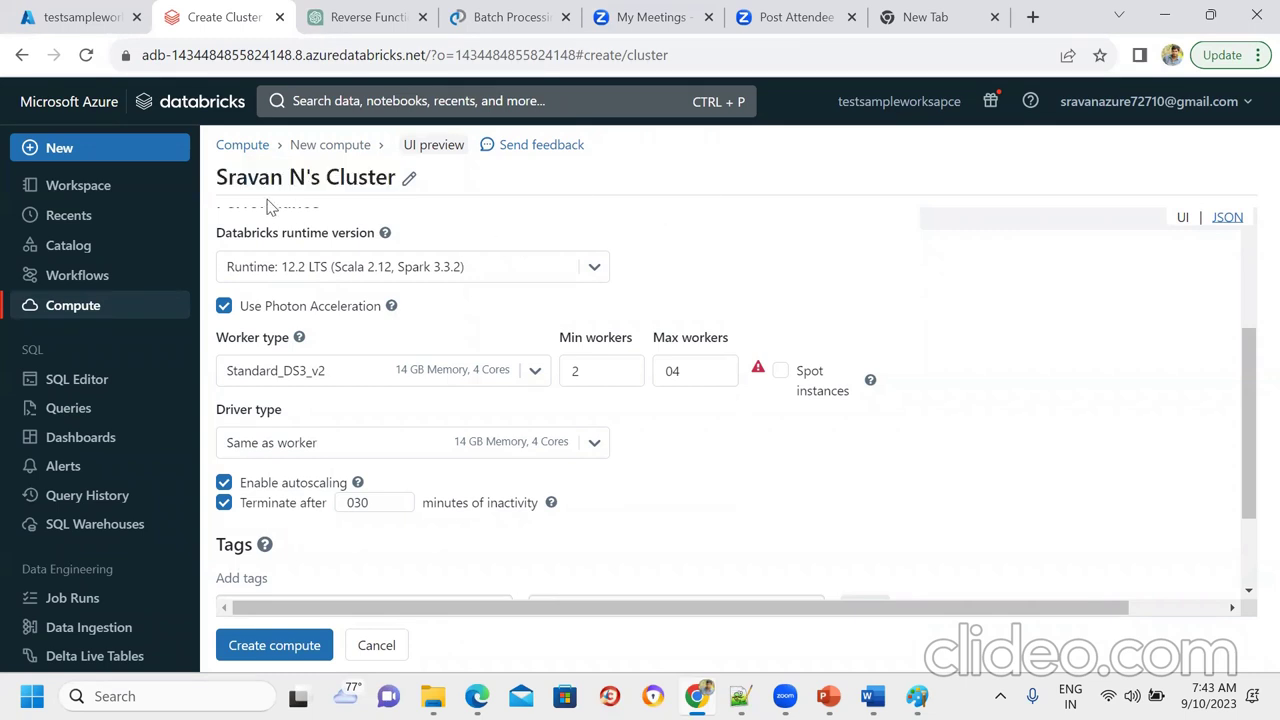